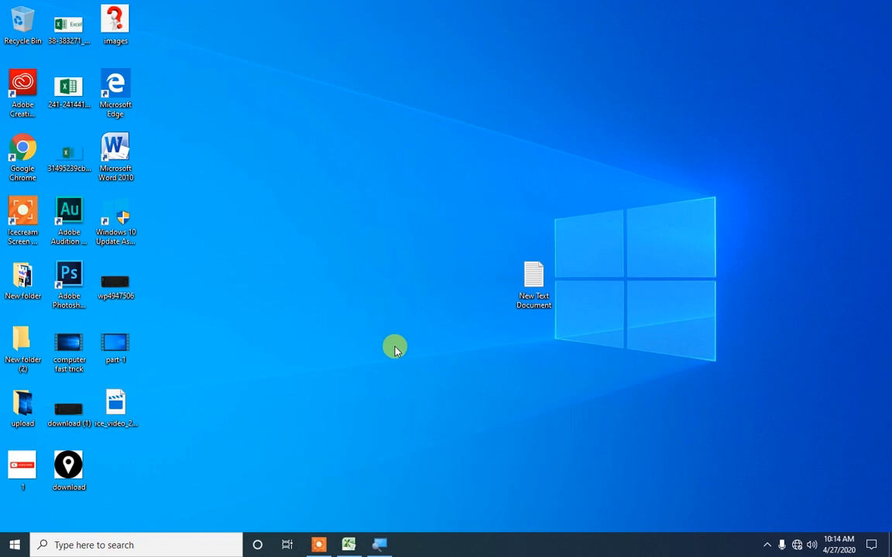
# Switch to the Book2 workbook in Excel and clear the contents of the Condition 1 cells E8:E14
pyautogui.click(350, 546)
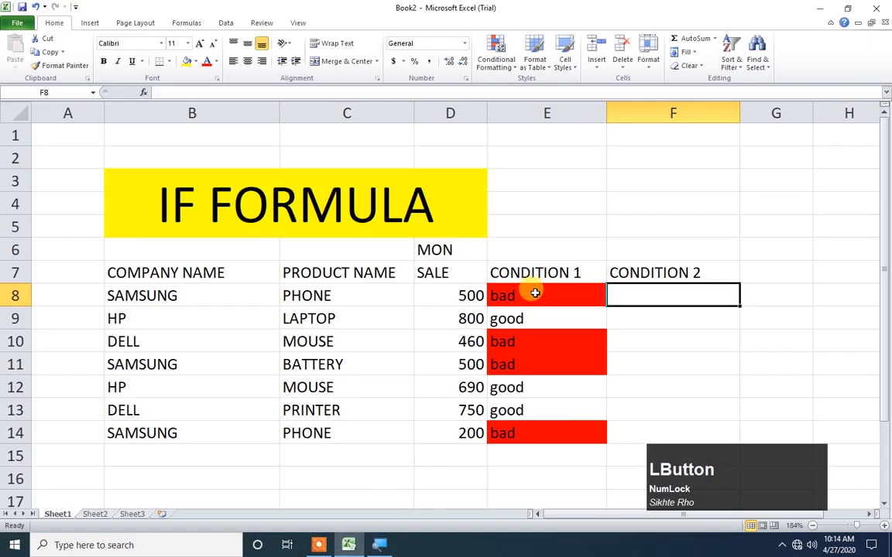
pyautogui.moveTo(531, 293); pyautogui.dragTo(533, 425)
pyautogui.rightClick(532, 426)
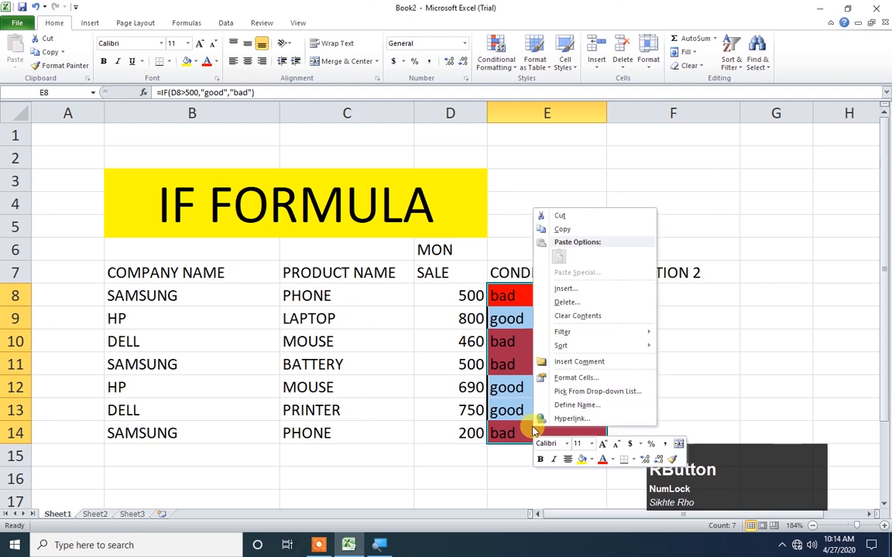
pyautogui.click(577, 314)
pyautogui.click(532, 337)
pyautogui.click(514, 293)
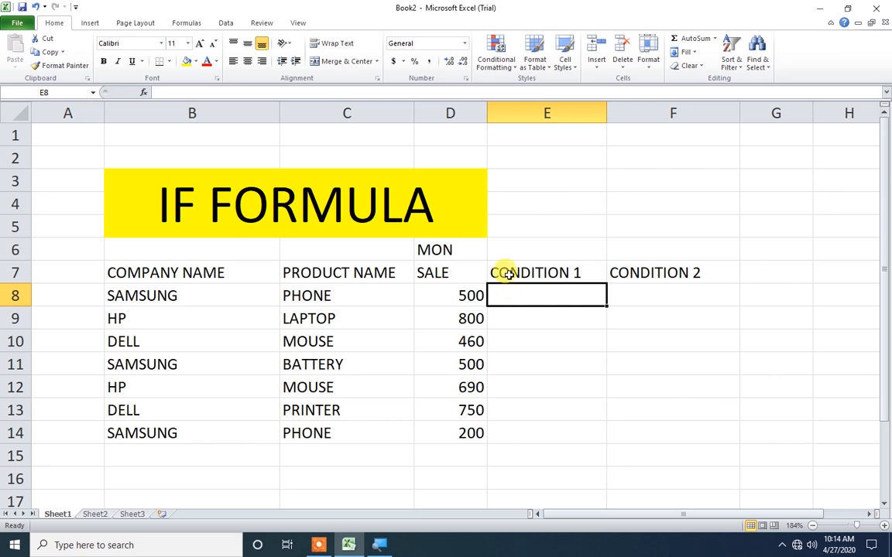
# Examine the IF FORMULA table, comparing the company and product rows with the Sale figures and the empty Condition 1 column
pyautogui.click(177, 209)
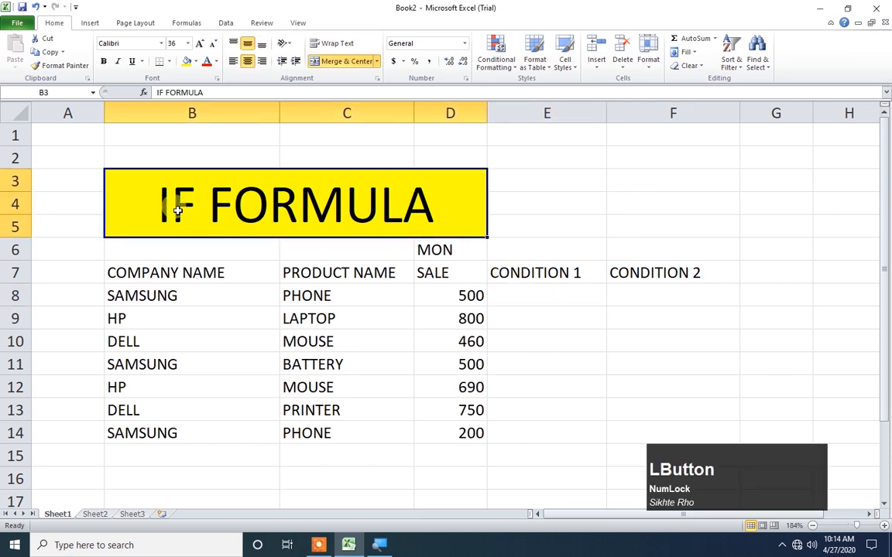
pyautogui.click(507, 292)
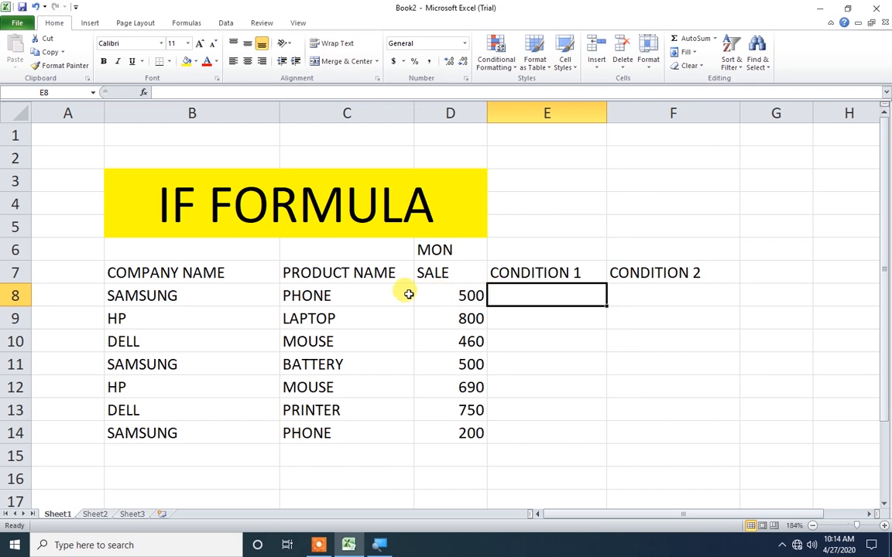
pyautogui.click(127, 294)
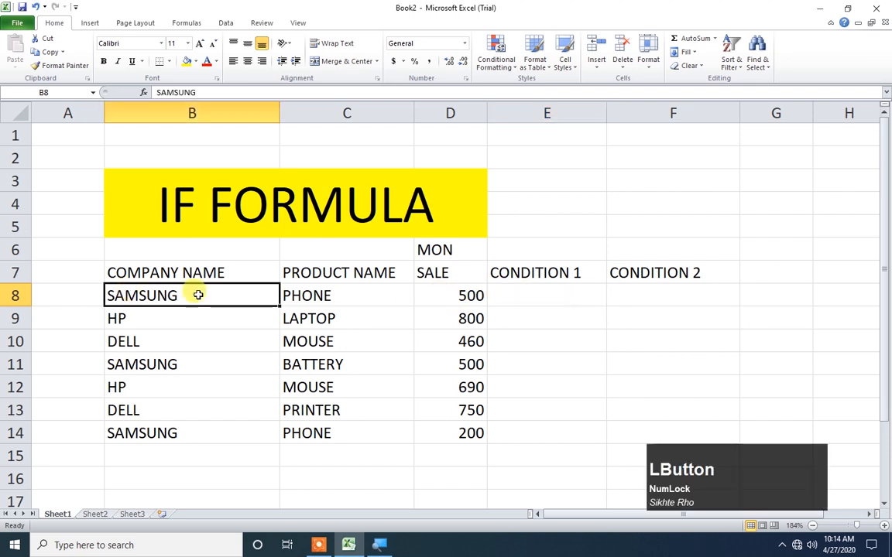
pyautogui.click(455, 293)
pyautogui.click(155, 317)
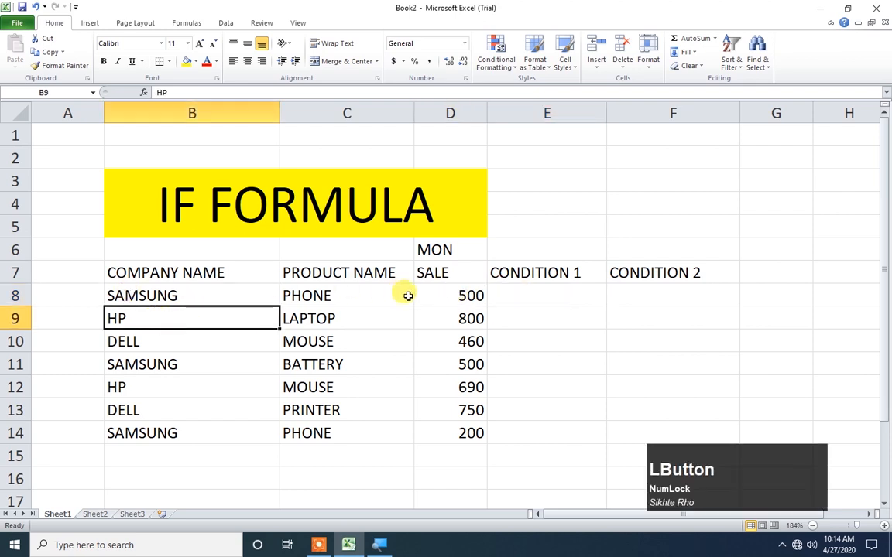
pyautogui.click(464, 302)
pyautogui.moveTo(464, 305); pyautogui.dragTo(471, 428)
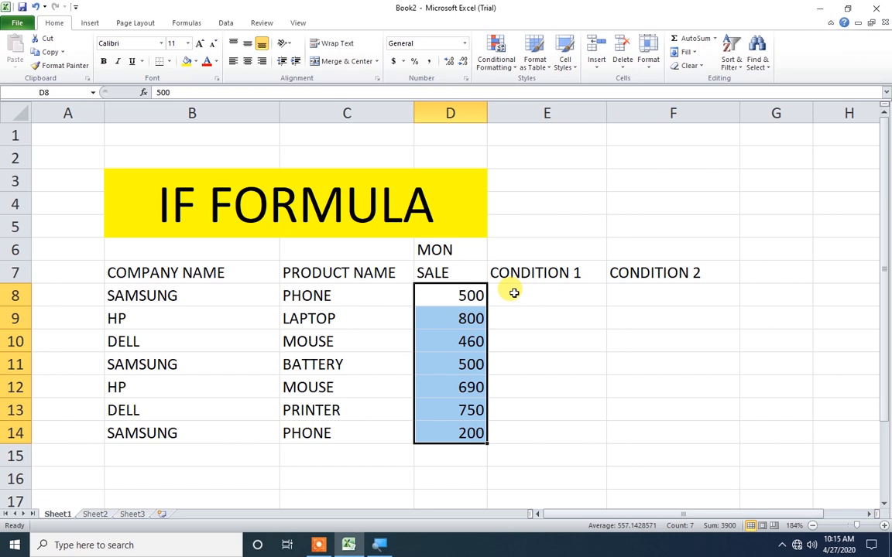
pyautogui.click(514, 292)
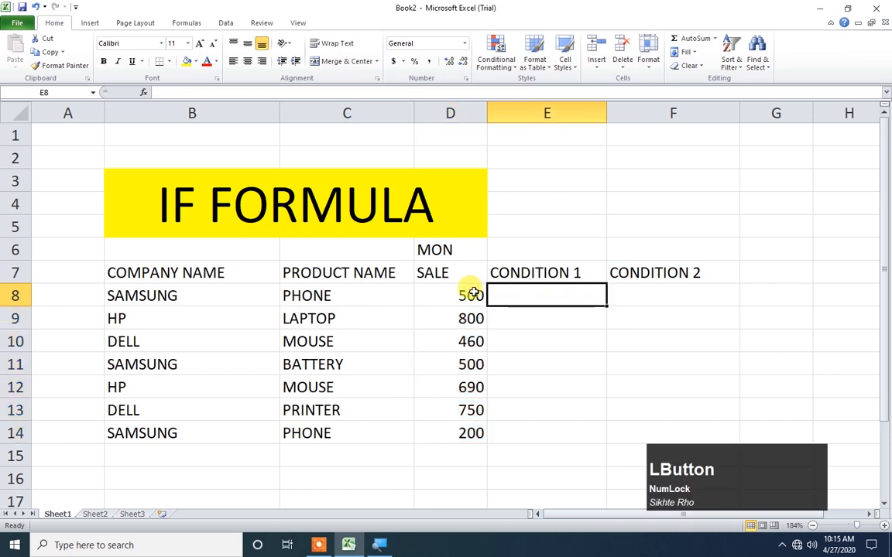
pyautogui.moveTo(469, 294); pyautogui.dragTo(459, 426)
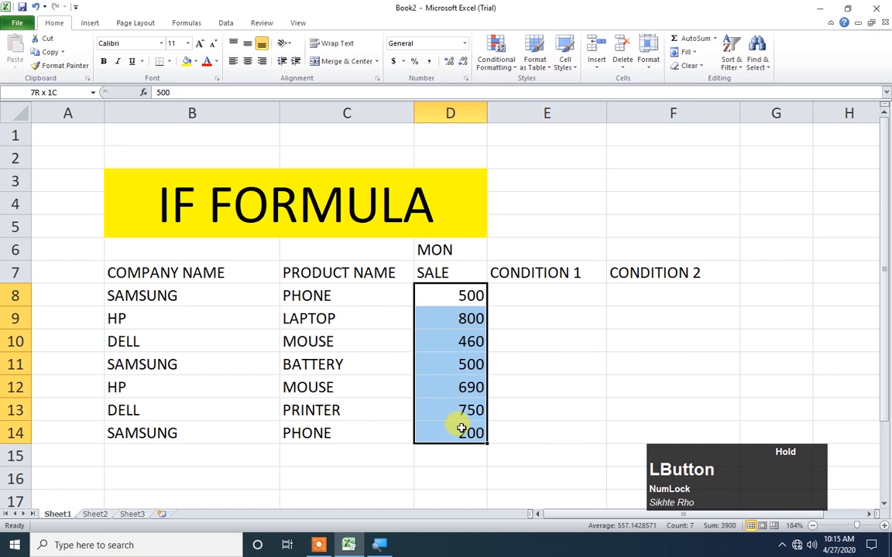
pyautogui.click(529, 297)
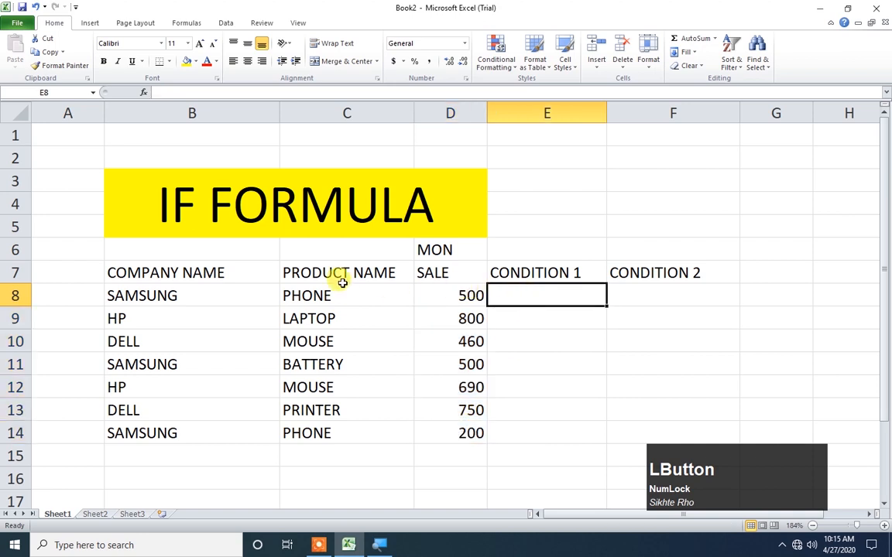
pyautogui.moveTo(197, 303); pyautogui.dragTo(509, 312)
pyautogui.click(519, 295)
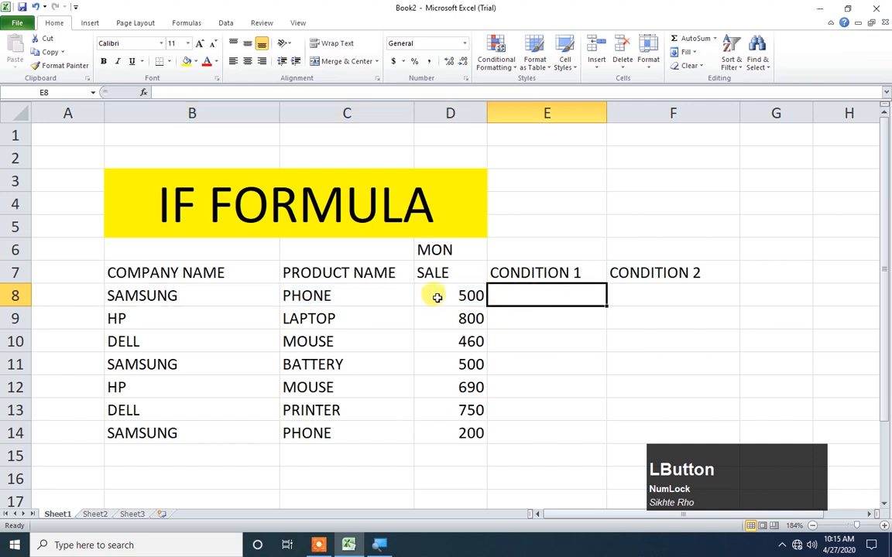
pyautogui.click(470, 296)
pyautogui.click(521, 294)
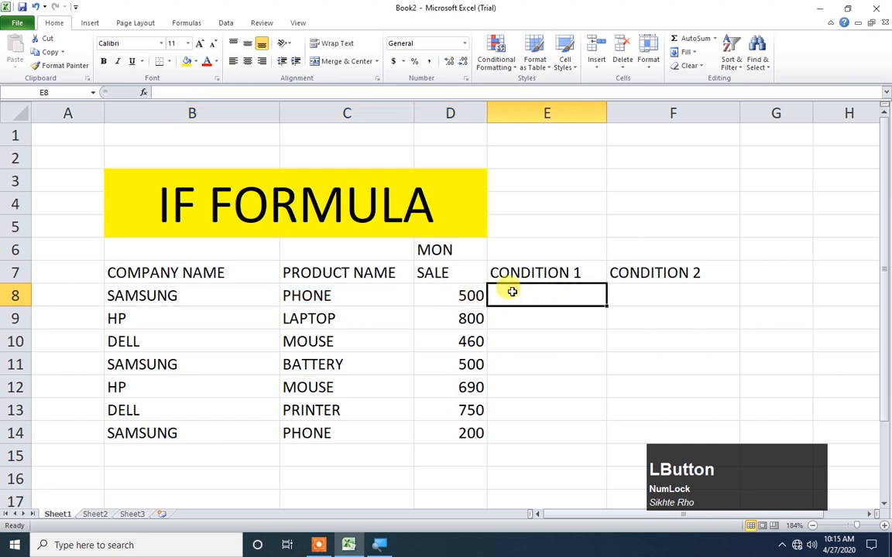
pyautogui.click(457, 295)
# Insert the IF function into cell E8 from the most recently used functions
pyautogui.click(522, 295)
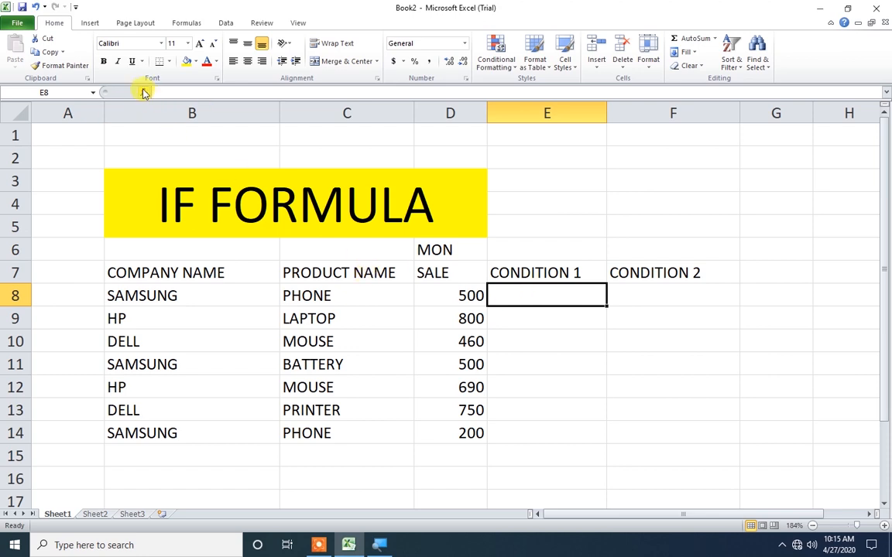
pyautogui.press('super+KP_Add')
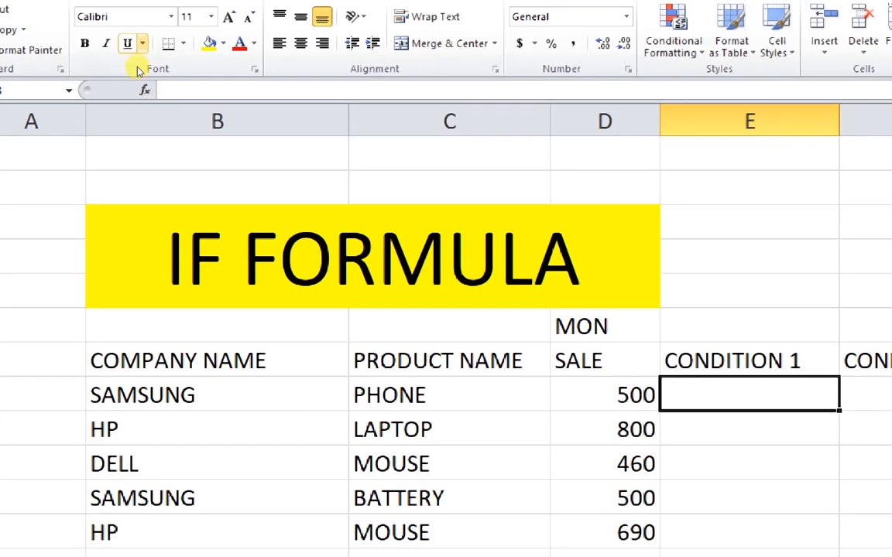
pyautogui.click(144, 91)
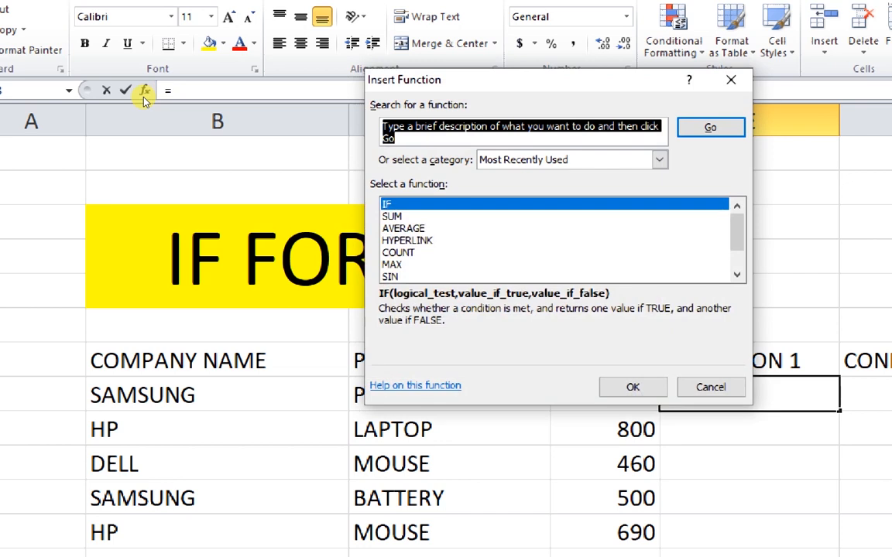
pyautogui.press('super+KP_Subtract')
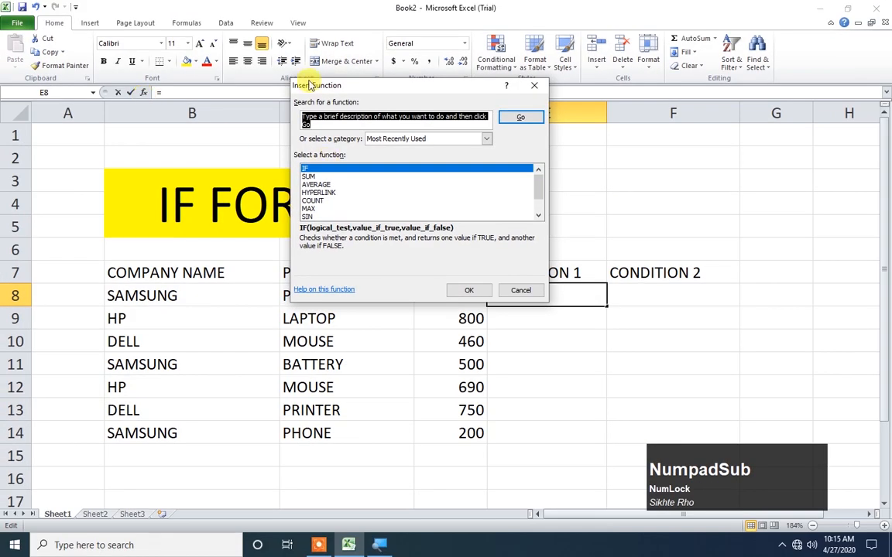
pyautogui.moveTo(310, 85); pyautogui.dragTo(370, 92)
pyautogui.click(370, 176)
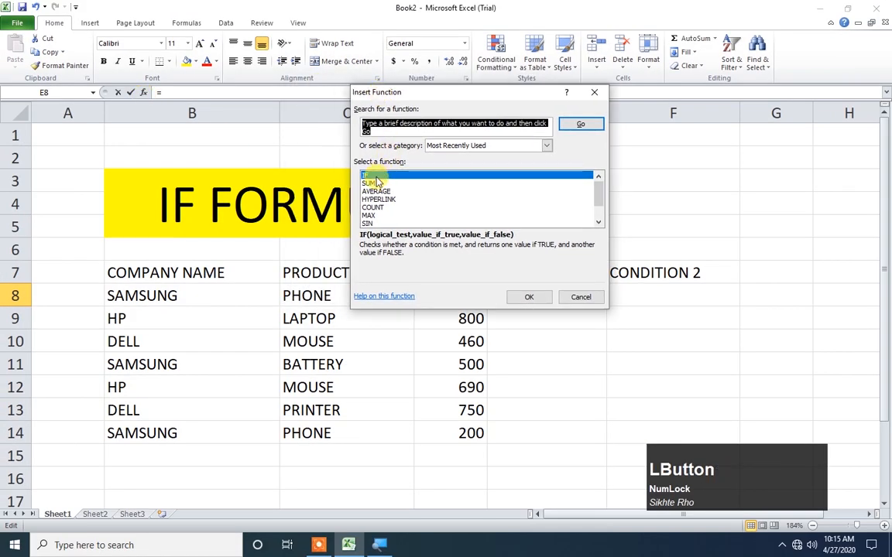
pyautogui.click(372, 177)
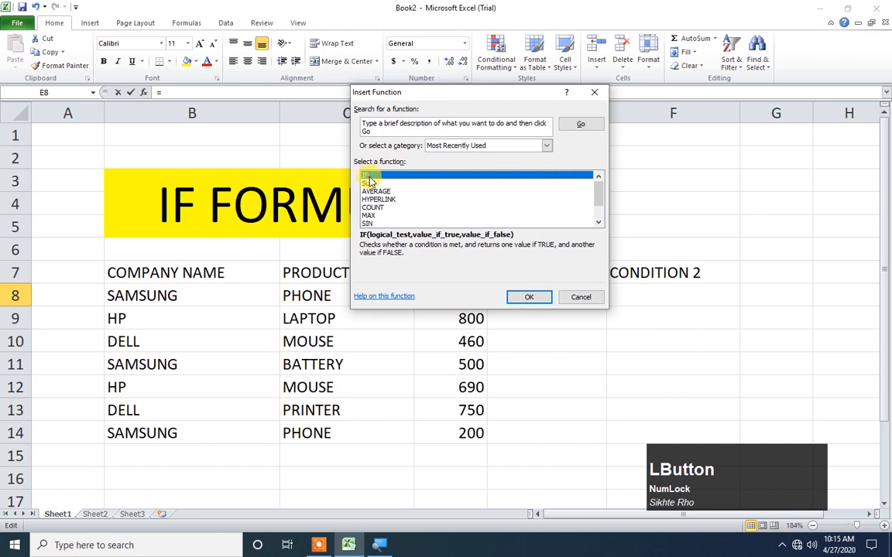
pyautogui.click(525, 297)
# Examine the IF function's Logical_test, Value_if_true and Value_if_false arguments
pyautogui.moveTo(458, 118); pyautogui.dragTo(467, 243)
pyautogui.press('super+plus')
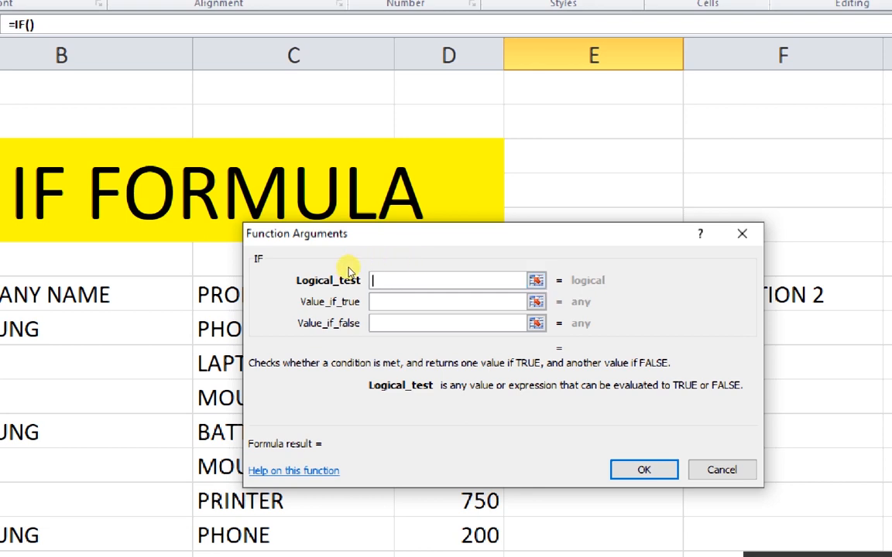
pyautogui.moveTo(347, 271); pyautogui.dragTo(395, 269)
pyautogui.press('Tab')
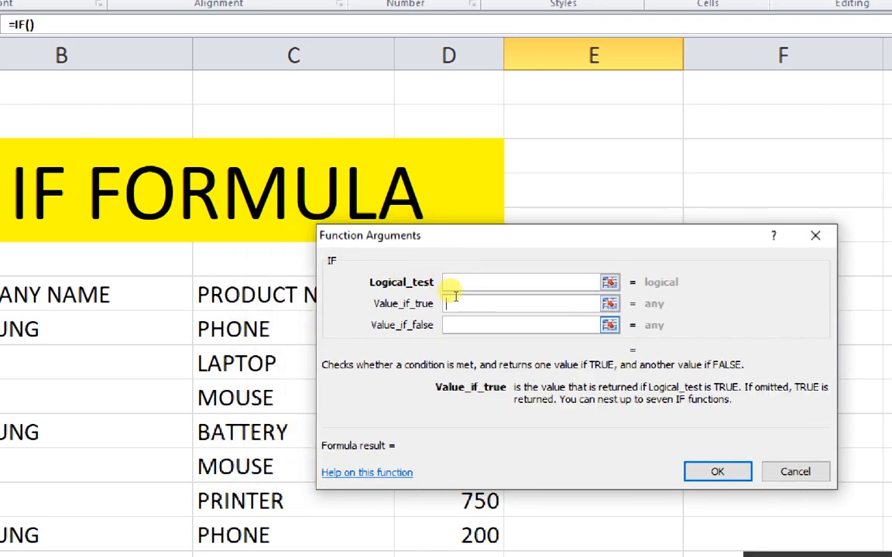
pyautogui.press('Tab')
pyautogui.press('Tab')
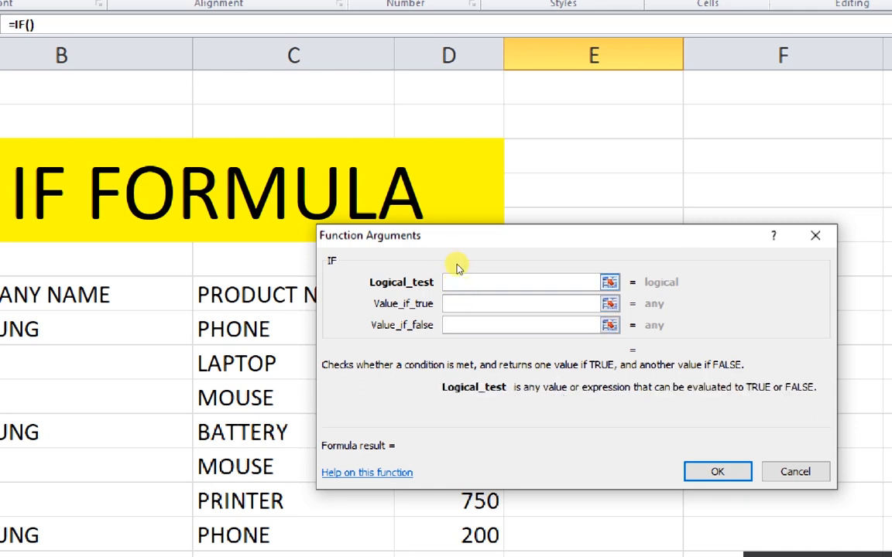
# Move the Function Arguments dialog clear of row 8 and set the logical test to D8>500
pyautogui.moveTo(492, 234); pyautogui.dragTo(352, 57)
pyautogui.moveTo(397, 118); pyautogui.dragTo(478, 99)
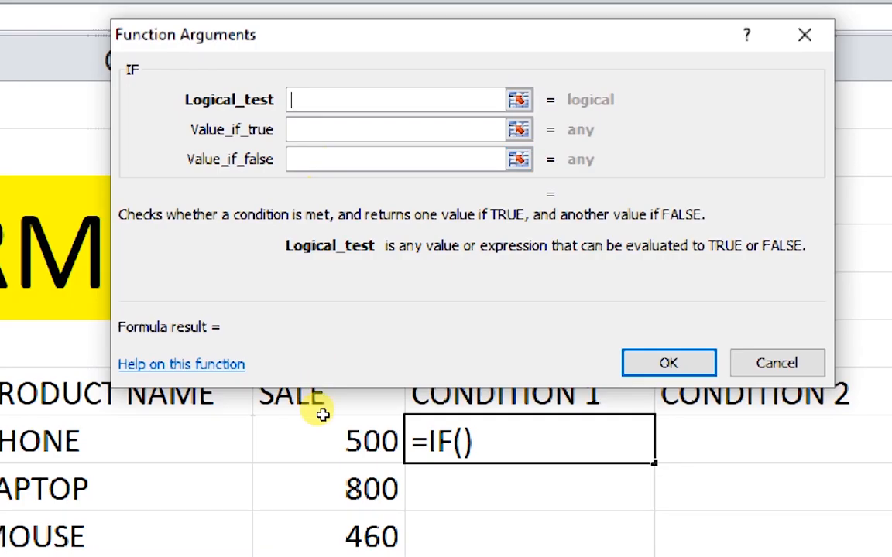
pyautogui.click(450, 318)
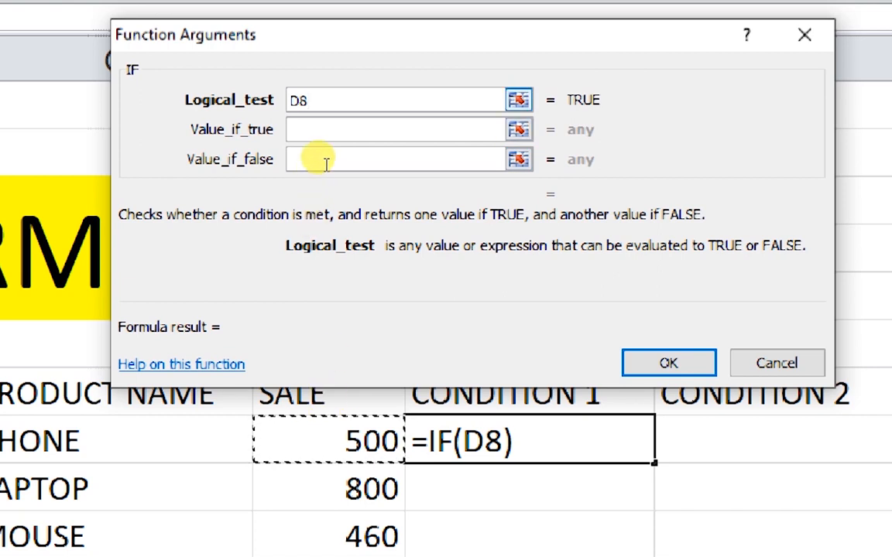
pyautogui.write('>')
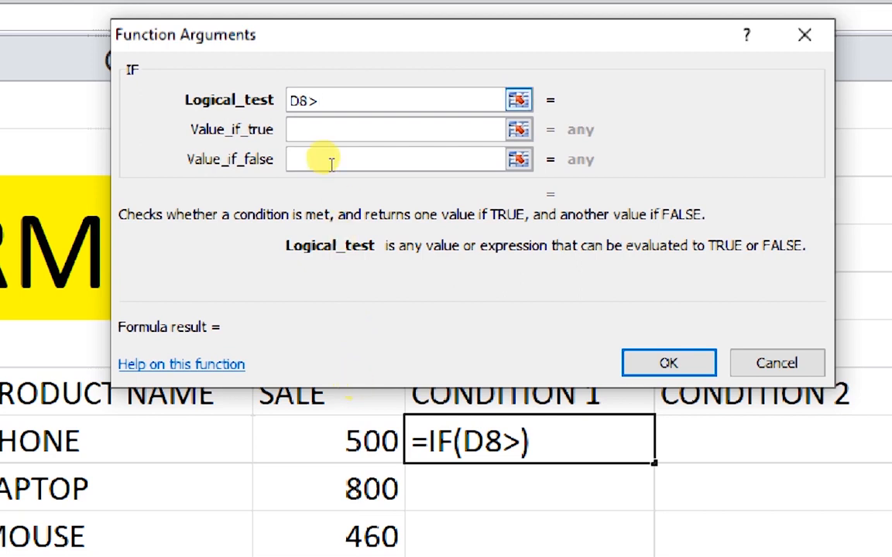
pyautogui.write('500')
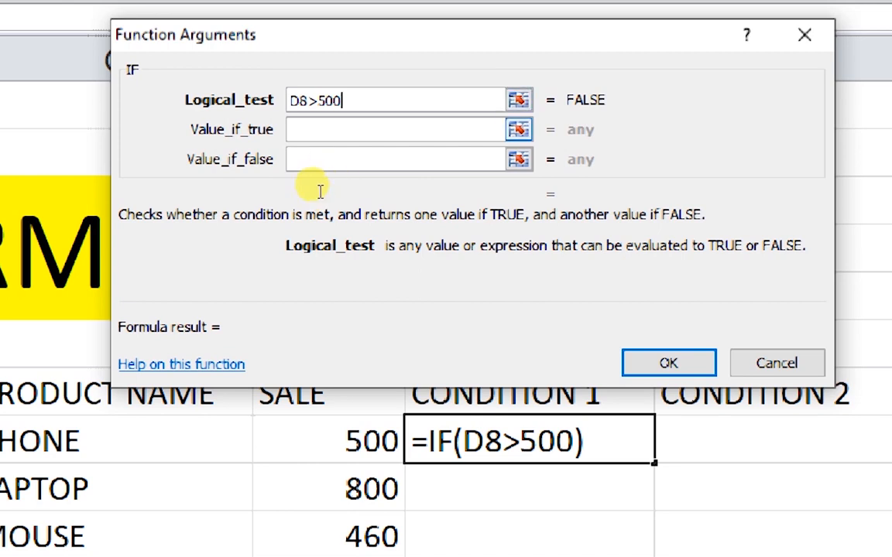
# Set the IF function's value if true to "achieve", including the quotation marks
pyautogui.press('Tab')
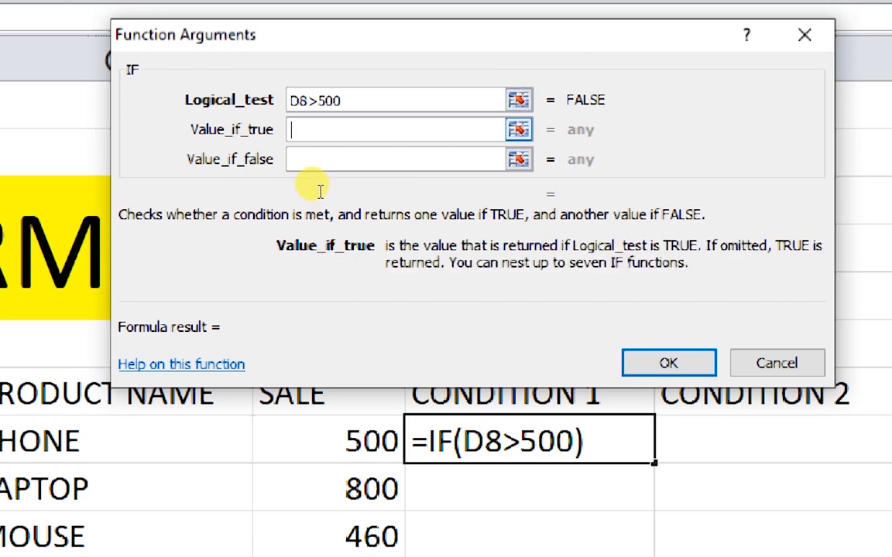
pyautogui.write('"')
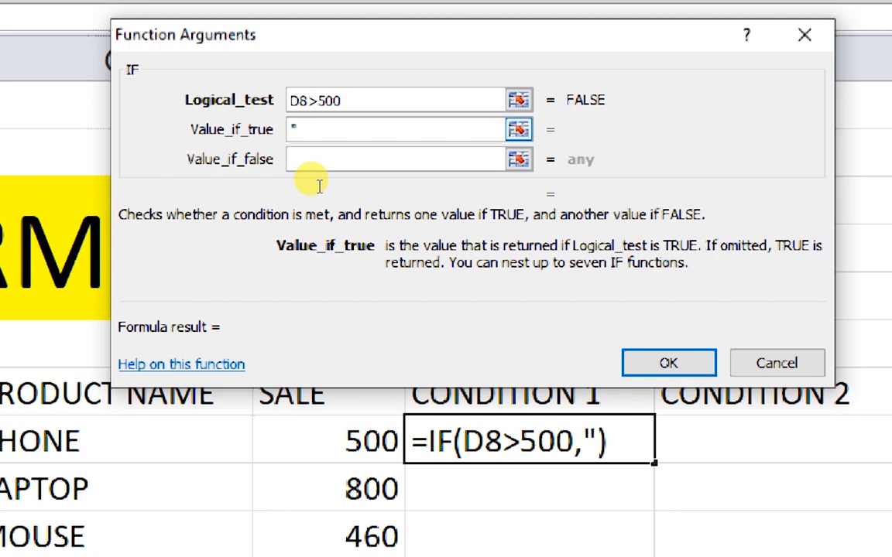
pyautogui.write('ach')
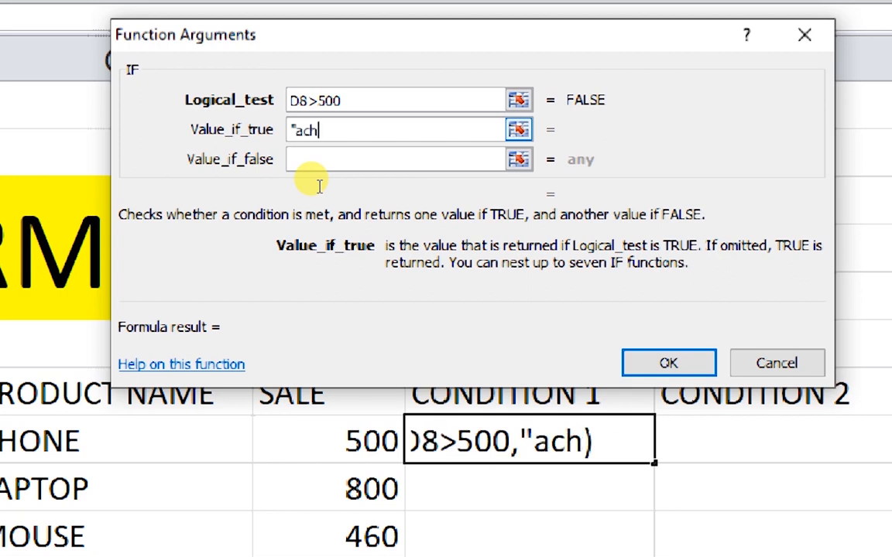
pyautogui.write('ieve')
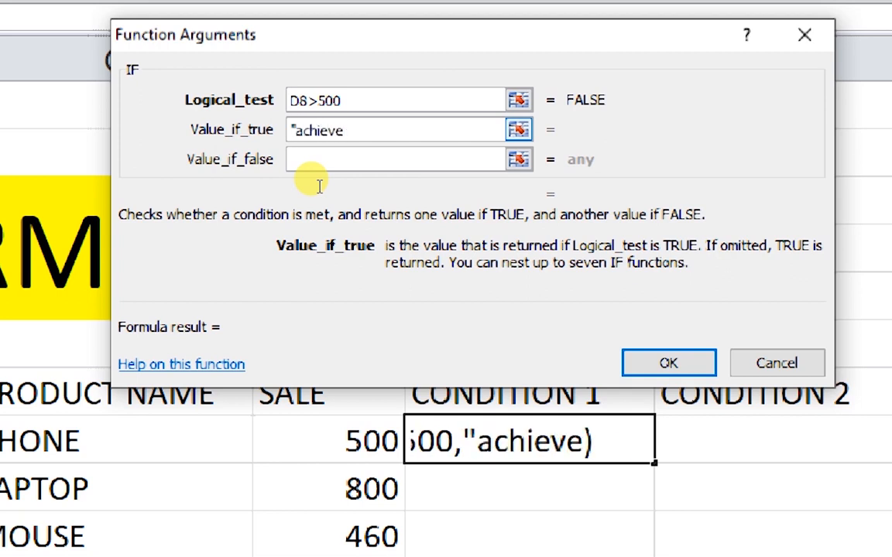
pyautogui.write('"')
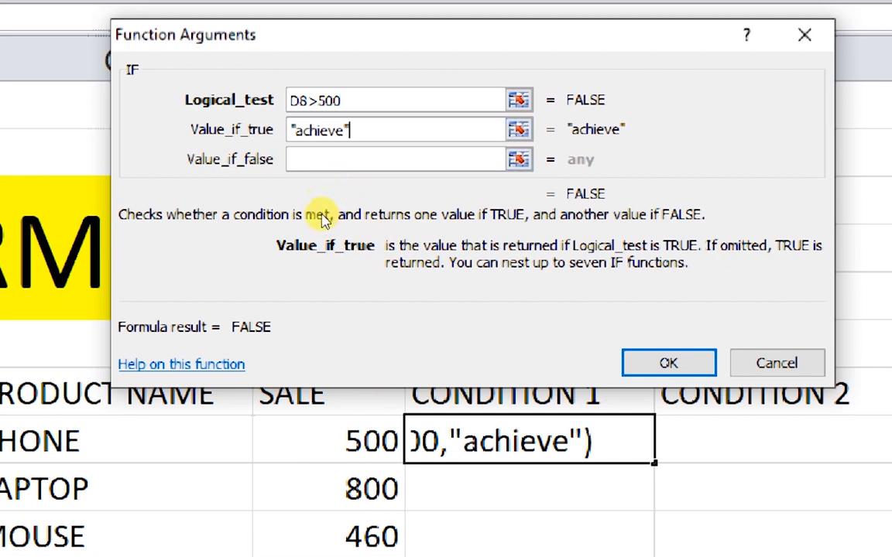
# Set the IF function's value if false to "Not Achieve", including the quotation marks, and insert the finished formula into E8
pyautogui.press('Tab')
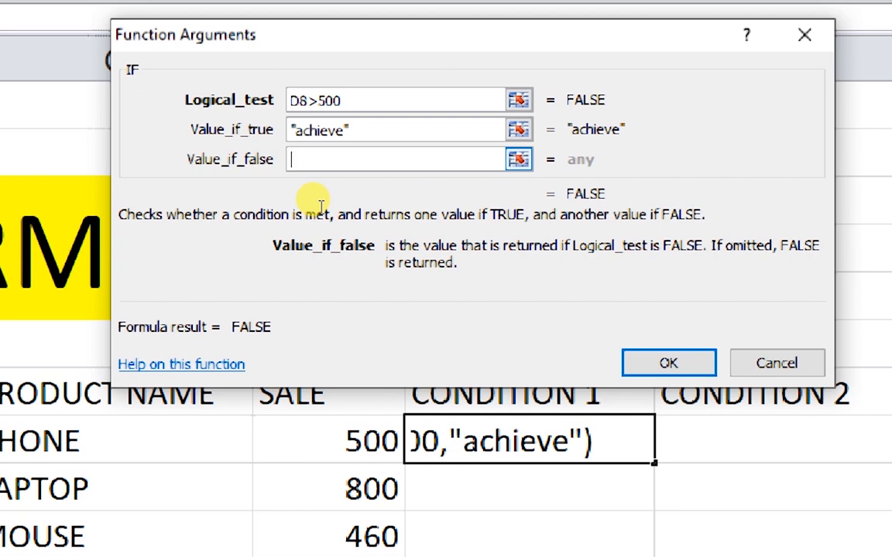
pyautogui.write('"')
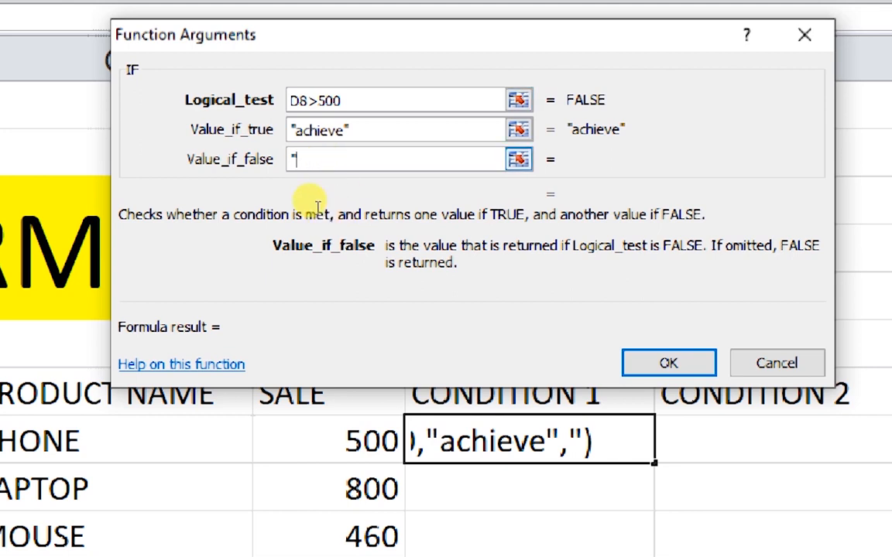
pyautogui.write('No')
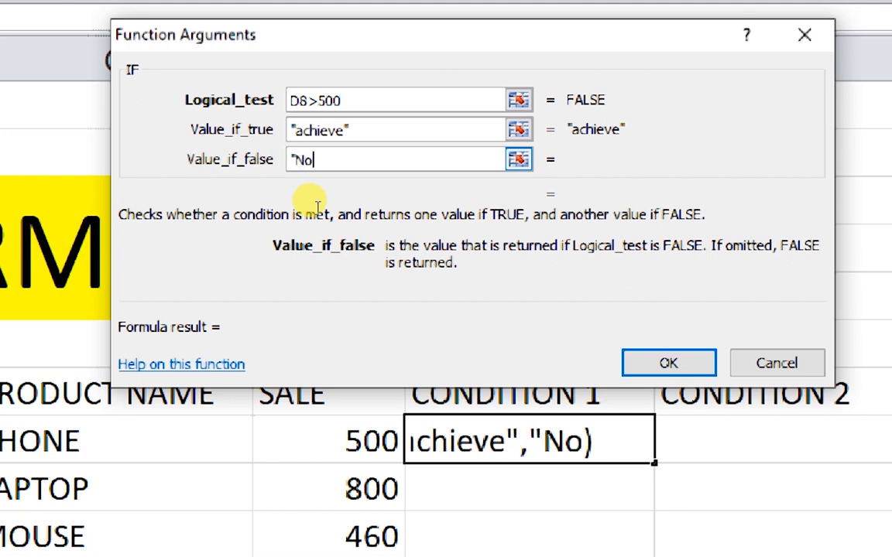
pyautogui.write('t Ach')
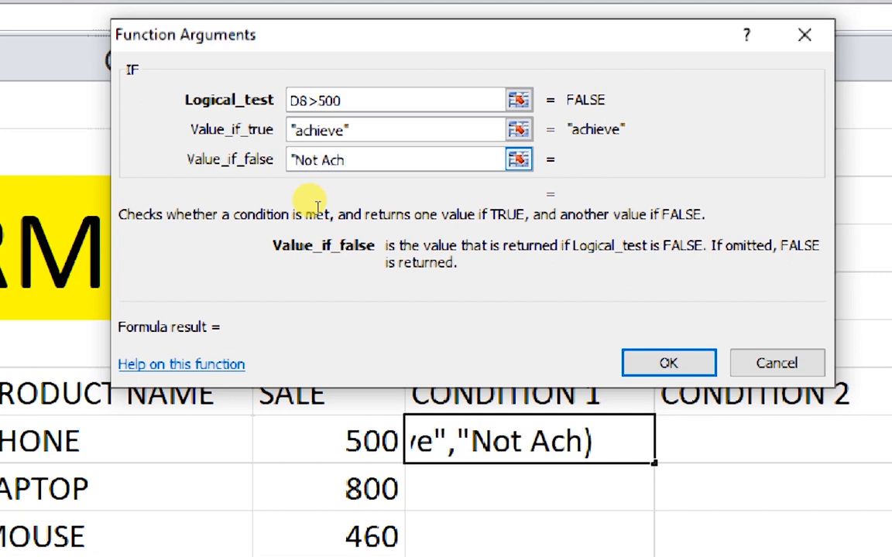
pyautogui.write('ieve')
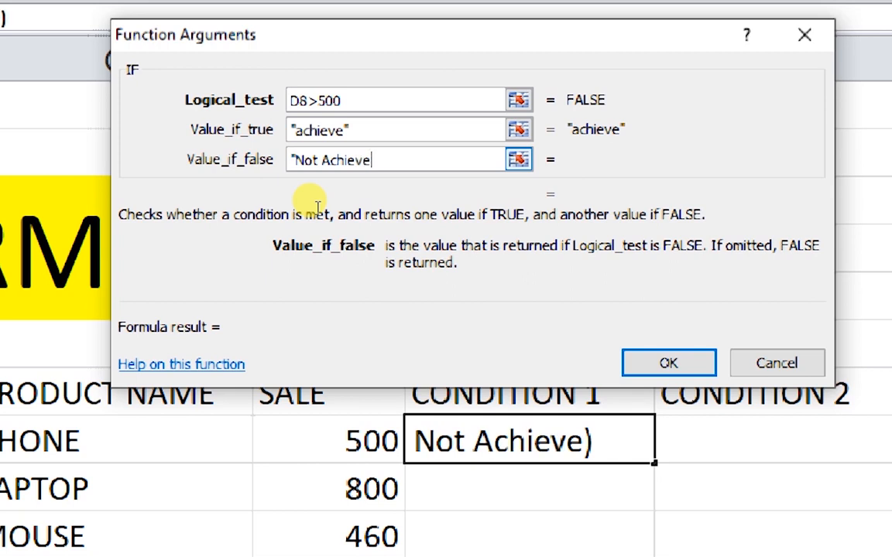
pyautogui.write('"')
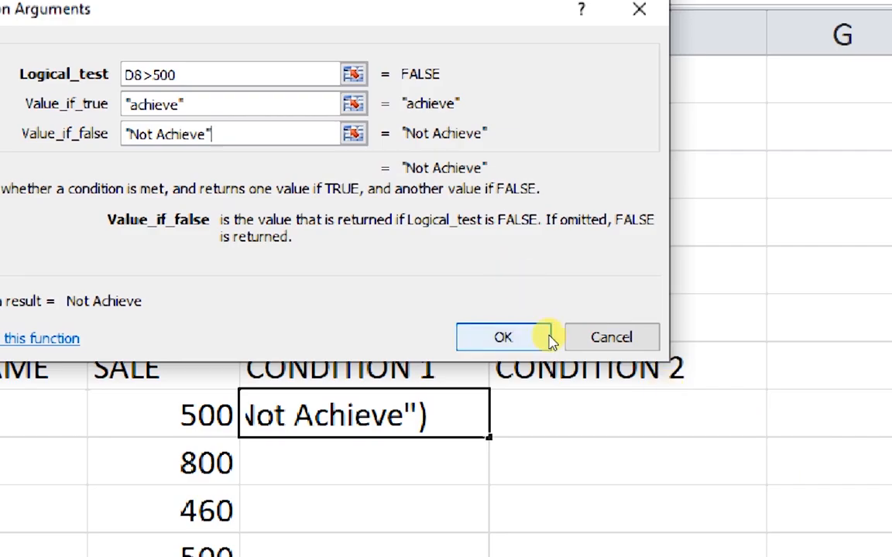
pyautogui.click(712, 363)
pyautogui.press('super+minus')
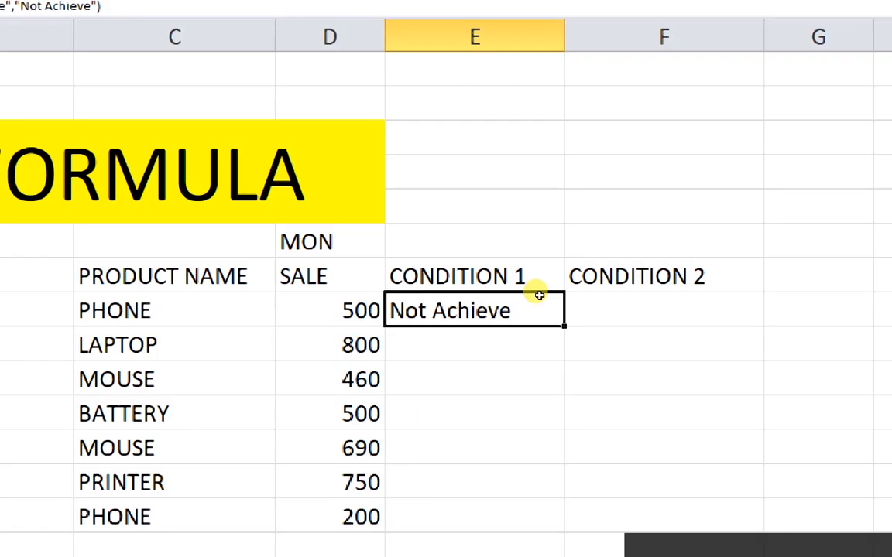
pyautogui.press('super+minus')
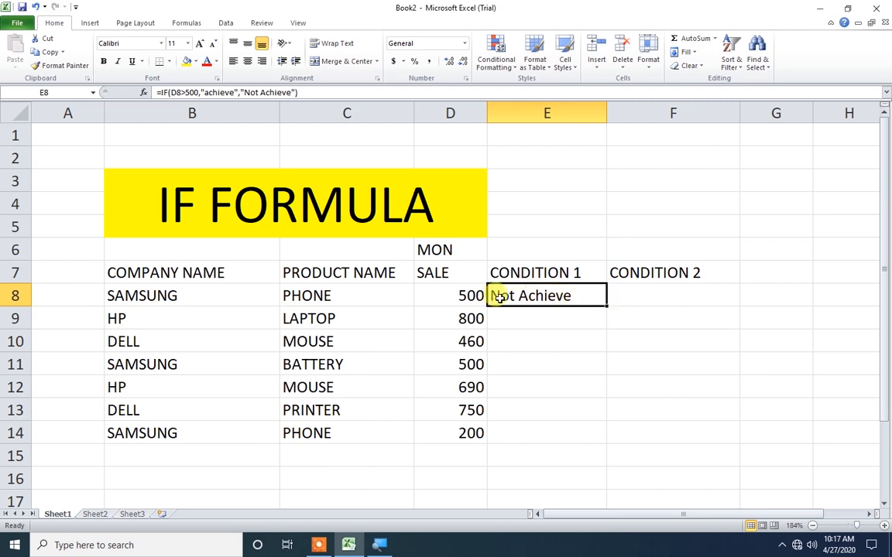
# Change the Samsung phone's sale value in D8 to 510 and select its Condition 1 cell
pyautogui.click(466, 291)
pyautogui.click(533, 292)
pyautogui.click(445, 300)
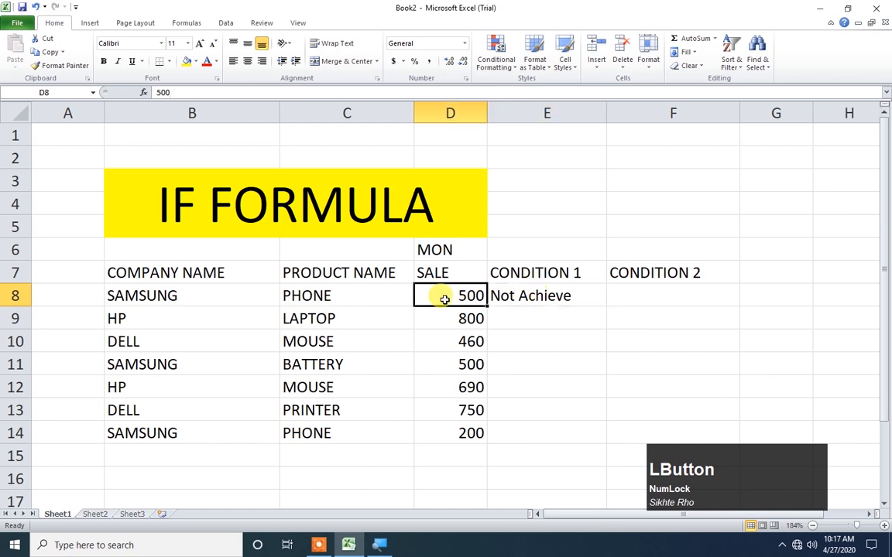
pyautogui.write('510')
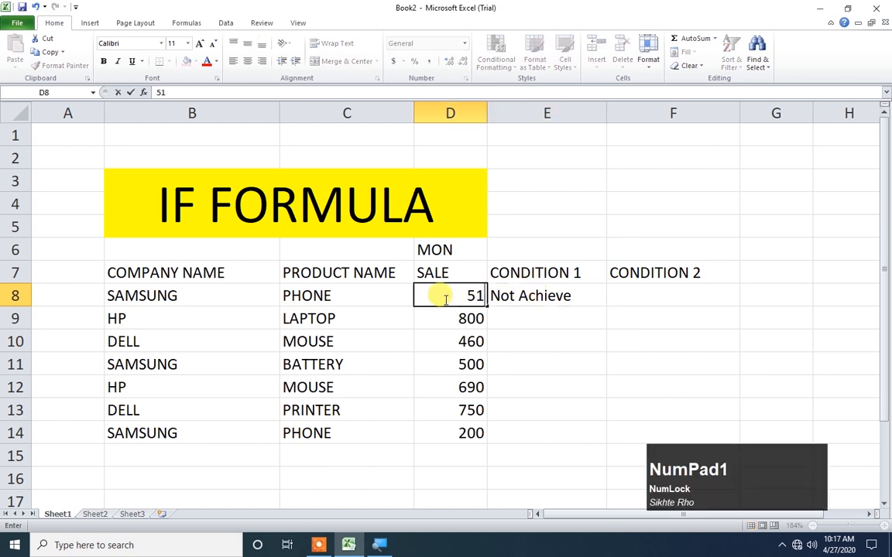
pyautogui.click(518, 295)
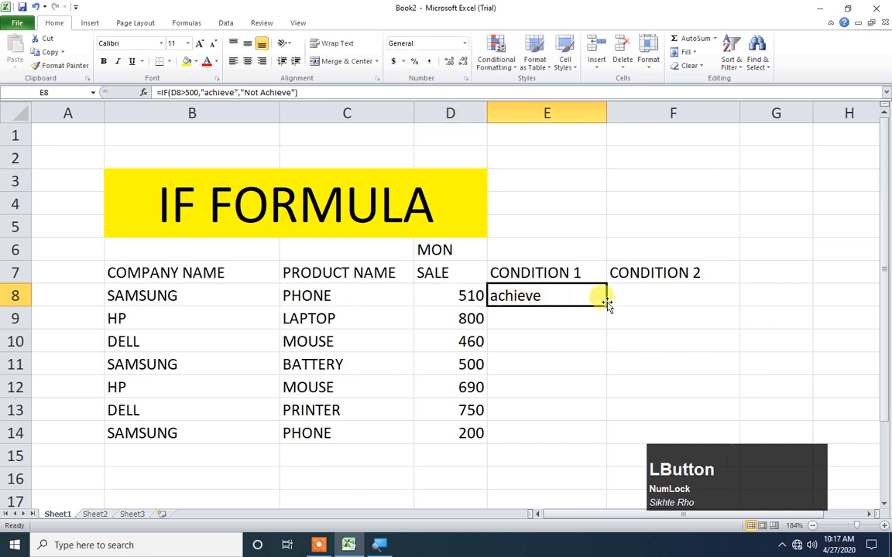
# Fill the IF formula from E8 down to E14 and check the copied formula in E10 against its sale value
pyautogui.moveTo(605, 305); pyautogui.dragTo(581, 428)
pyautogui.click(534, 298)
pyautogui.click(515, 341)
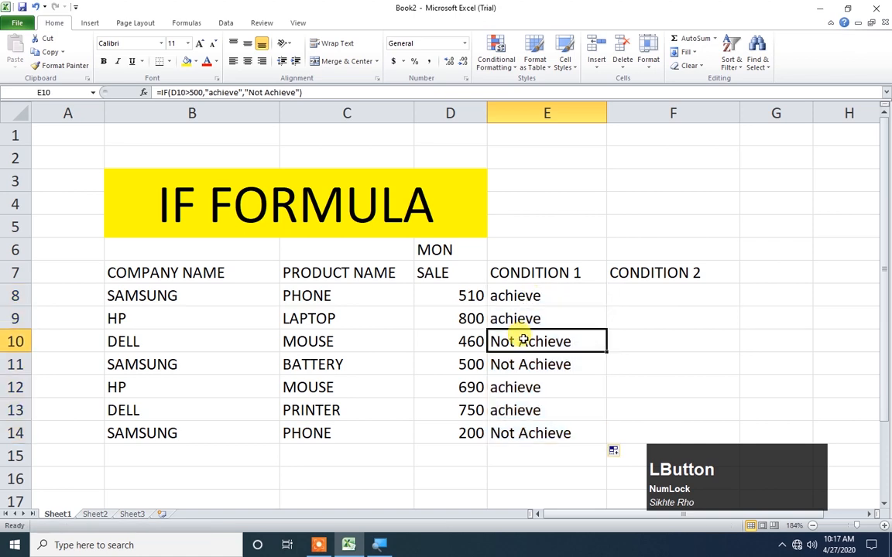
pyautogui.moveTo(459, 340); pyautogui.dragTo(515, 345)
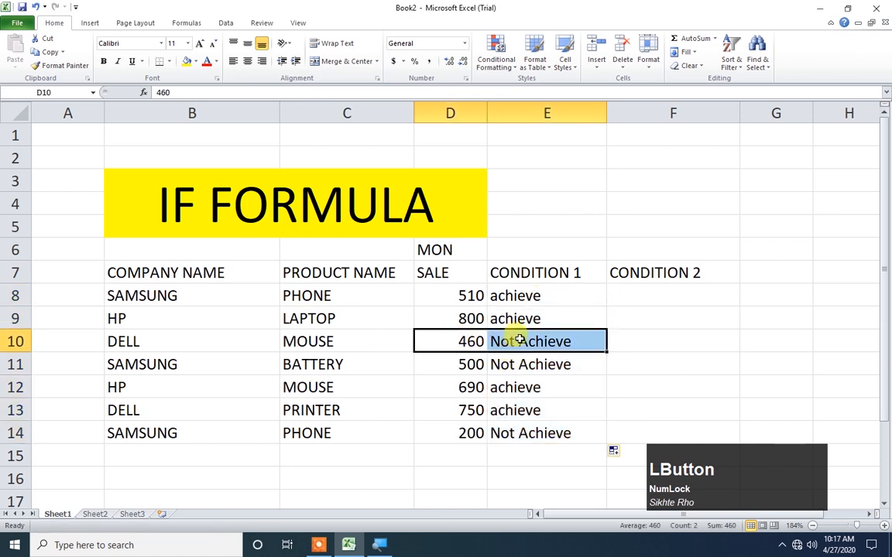
pyautogui.click(527, 339)
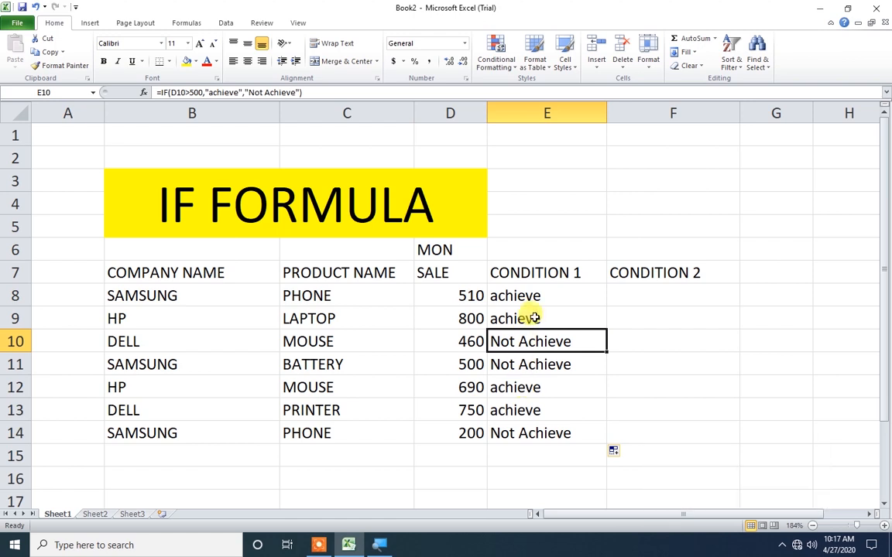
# Start a Text That Contains highlighting rule on E8:E14 with the text "achieve"
pyautogui.moveTo(528, 295); pyautogui.dragTo(537, 428)
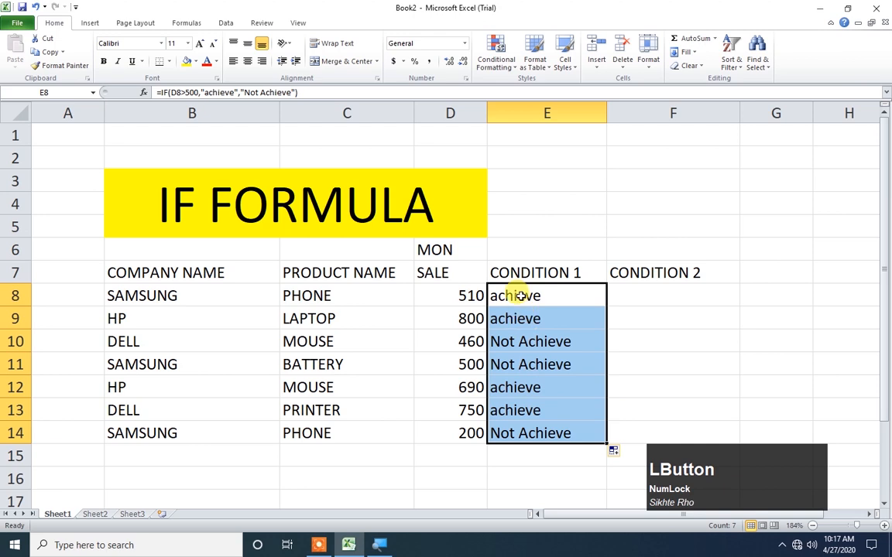
pyautogui.moveTo(520, 290); pyautogui.dragTo(534, 431)
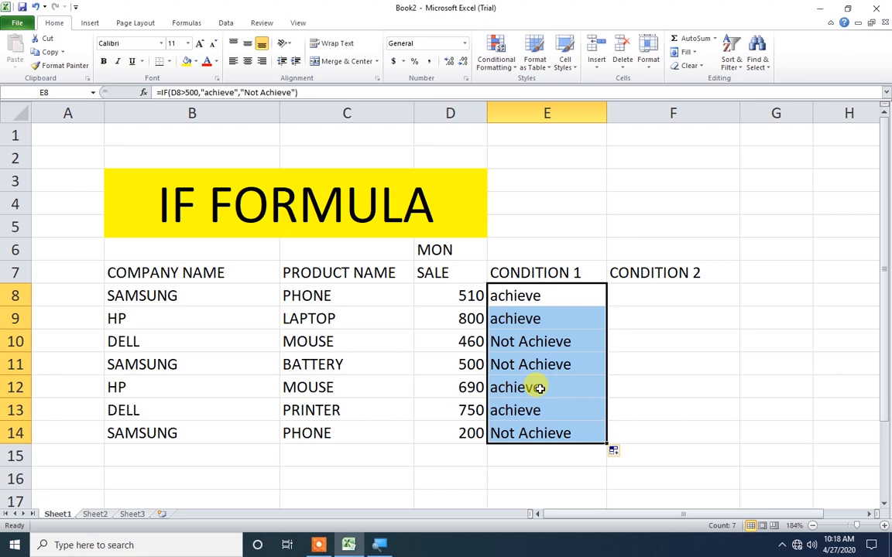
pyautogui.click(496, 58)
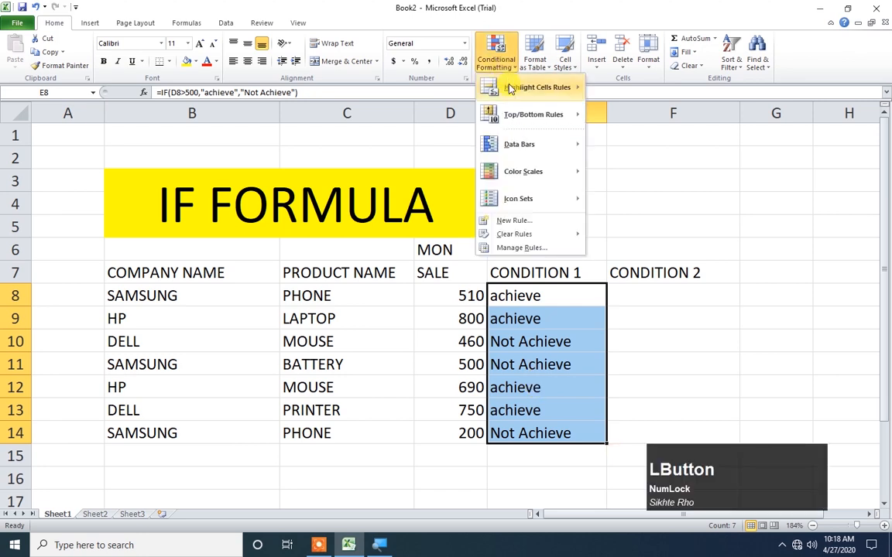
pyautogui.moveTo(524, 93)
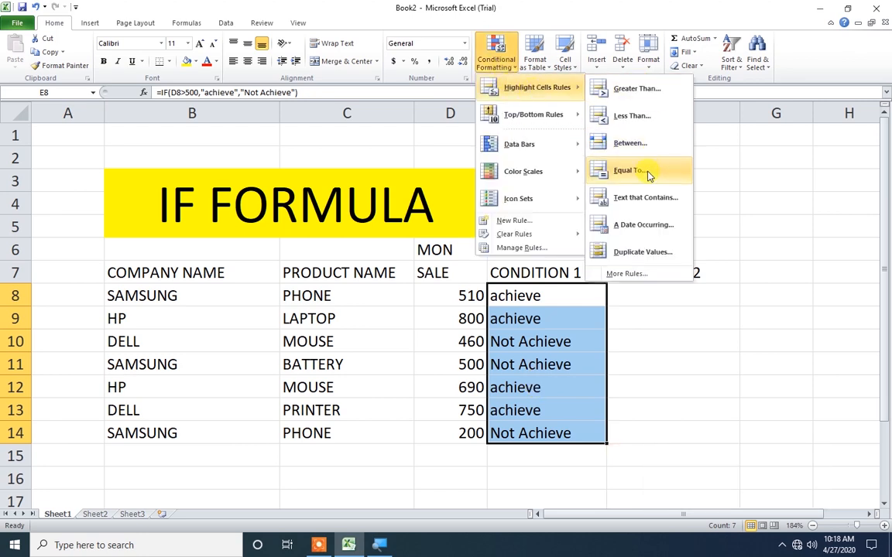
pyautogui.click(658, 209)
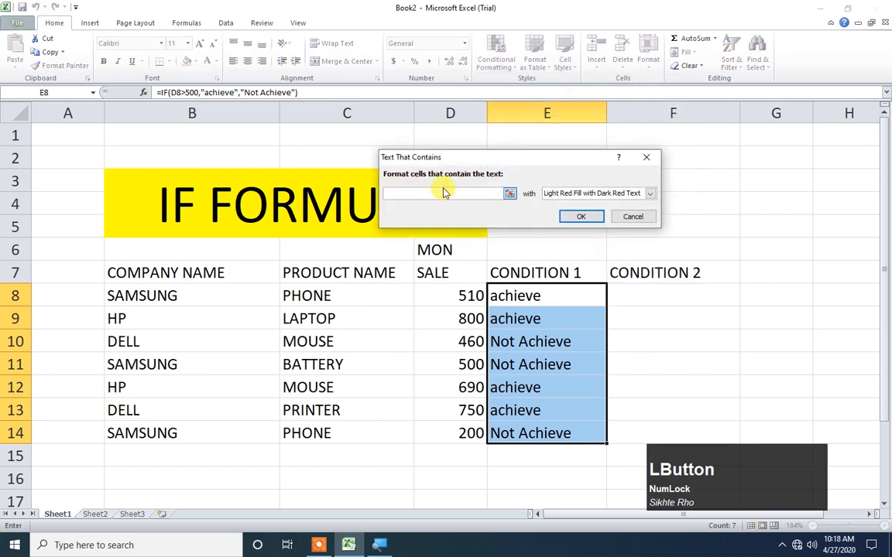
pyautogui.write('achiev')
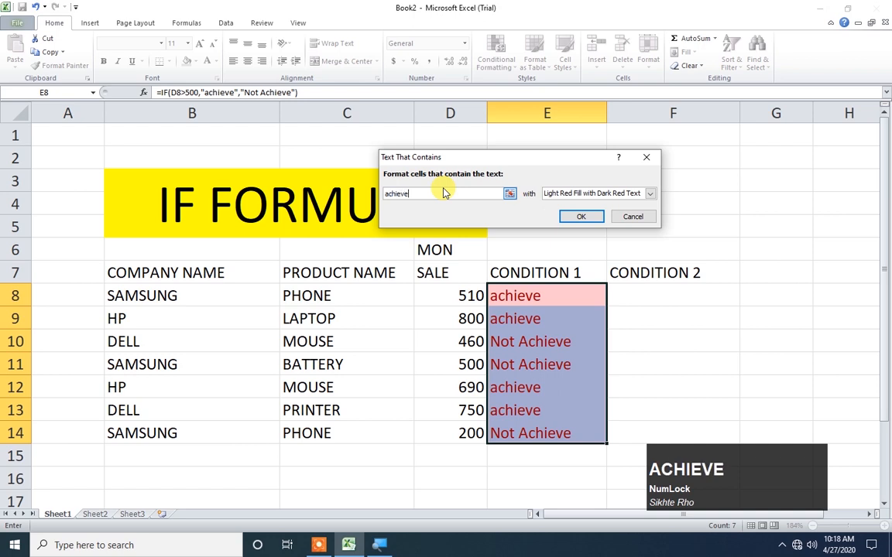
pyautogui.write('e')
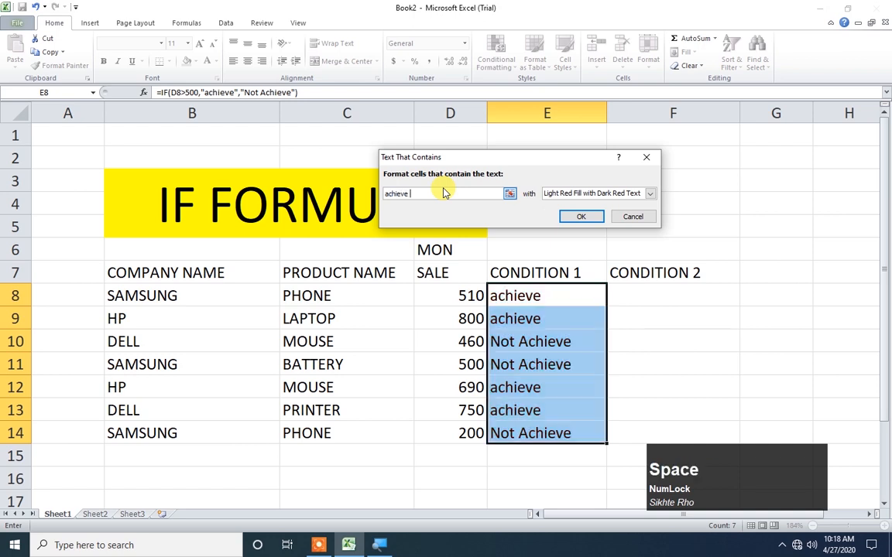
# Replace the highlighting rule's text with "Not Achieve"
pyautogui.moveTo(425, 193); pyautogui.dragTo(383, 194)
pyautogui.click(408, 193)
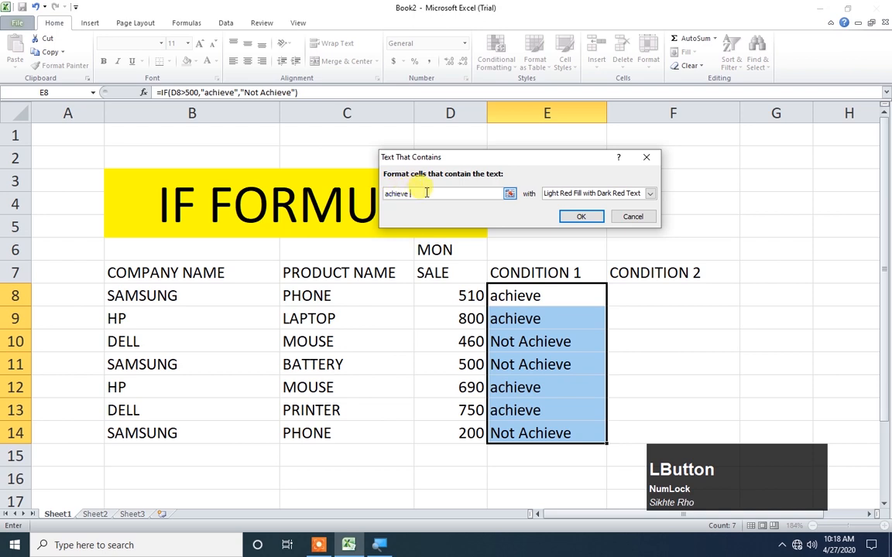
pyautogui.moveTo(410, 194); pyautogui.dragTo(381, 200)
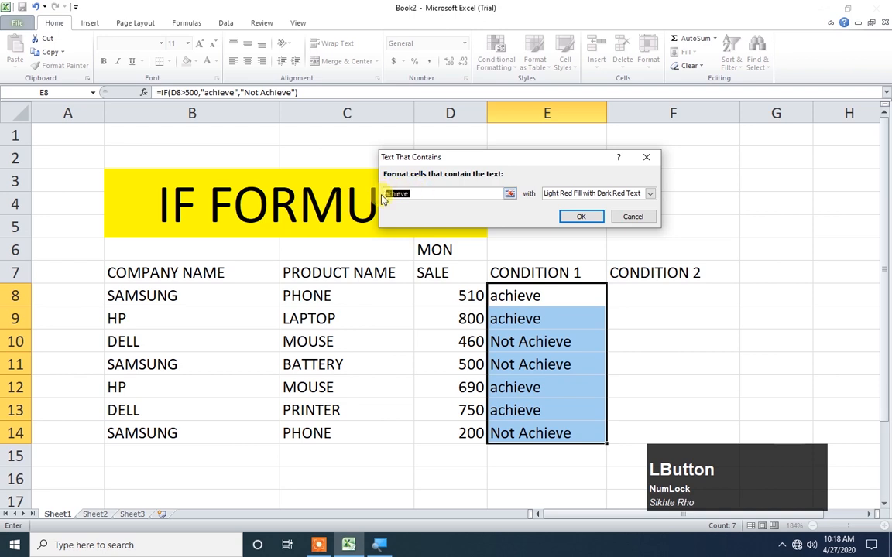
pyautogui.write('Not Ac')
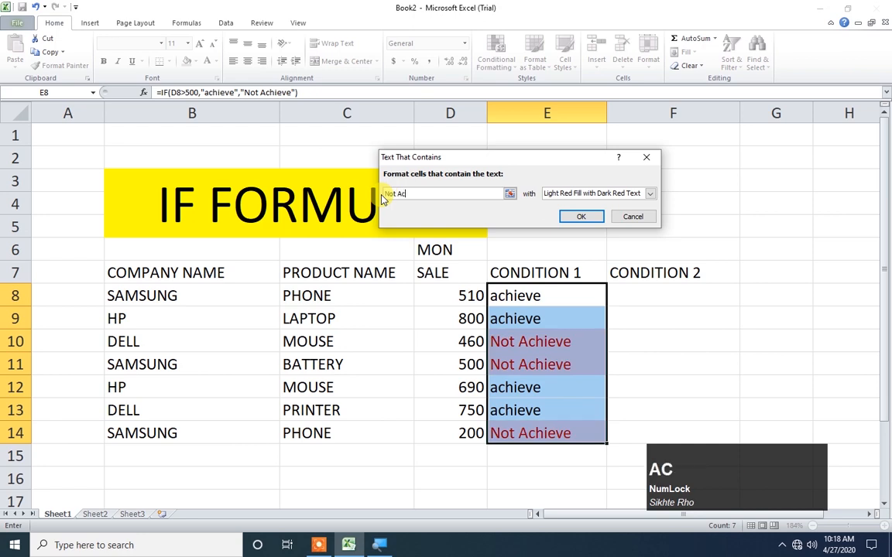
pyautogui.write('hieve')
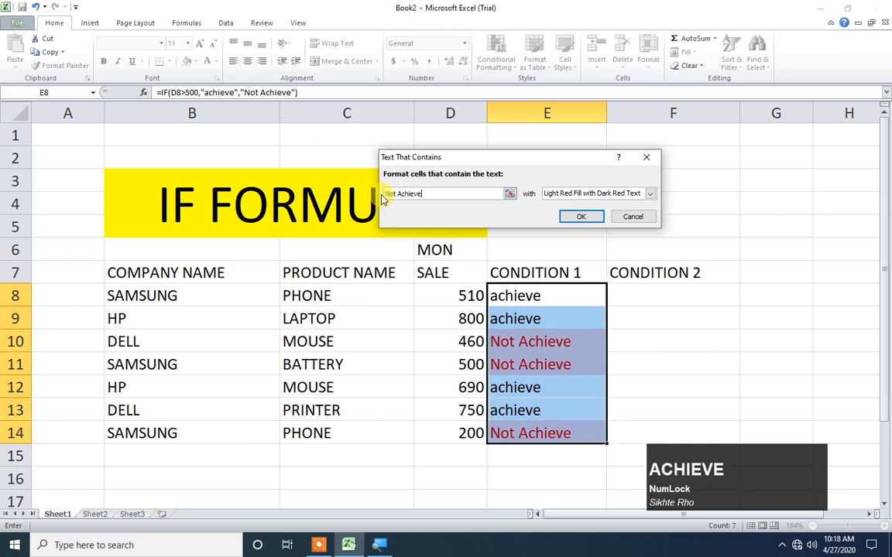
# Give the highlighting rule a custom format with a solid red fill and apply it to the Condition 1 results
pyautogui.click(648, 193)
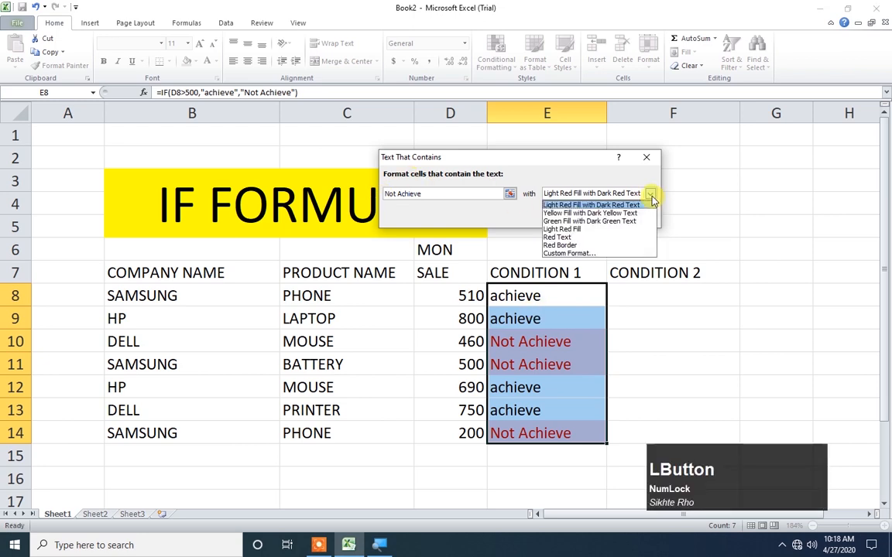
pyautogui.click(571, 254)
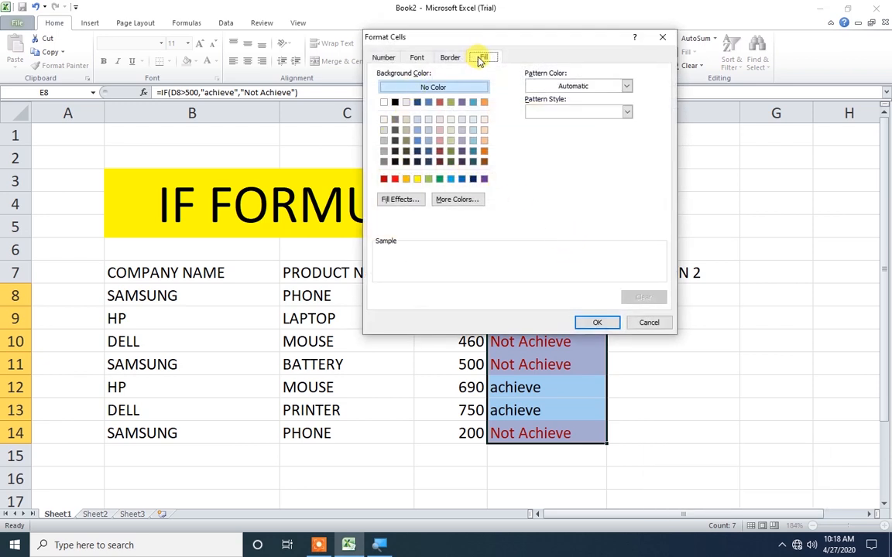
pyautogui.click(396, 181)
pyautogui.click(592, 322)
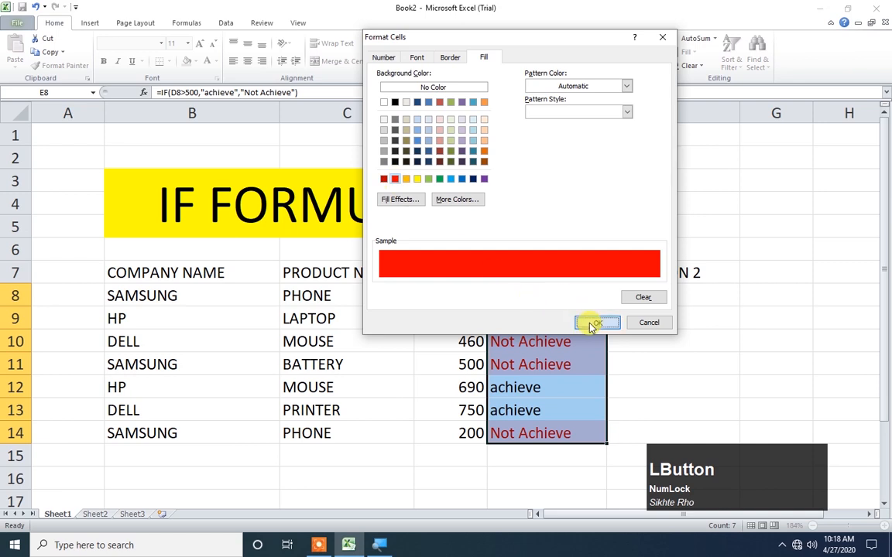
pyautogui.click(581, 216)
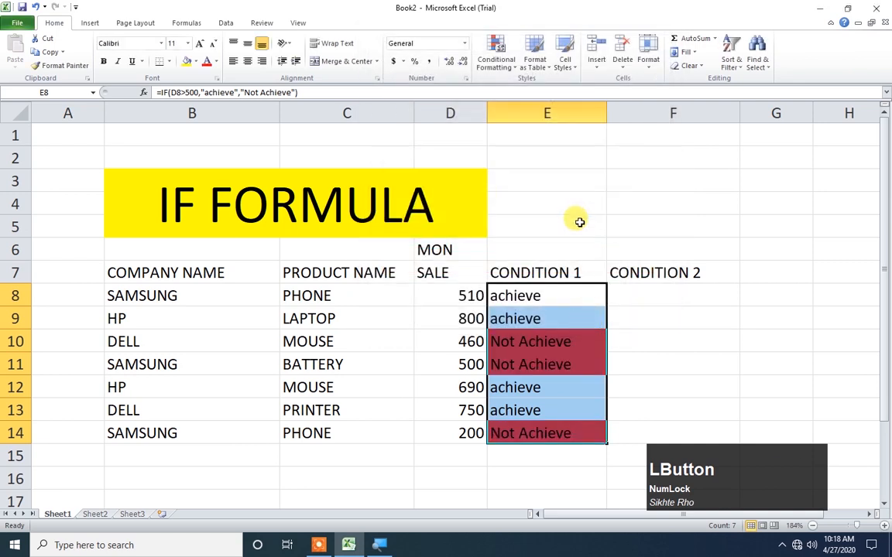
# Examine the highlighted results and their formulas in the Condition 1 column, E8:E14
pyautogui.click(570, 332)
pyautogui.click(537, 408)
pyautogui.moveTo(523, 288); pyautogui.dragTo(536, 431)
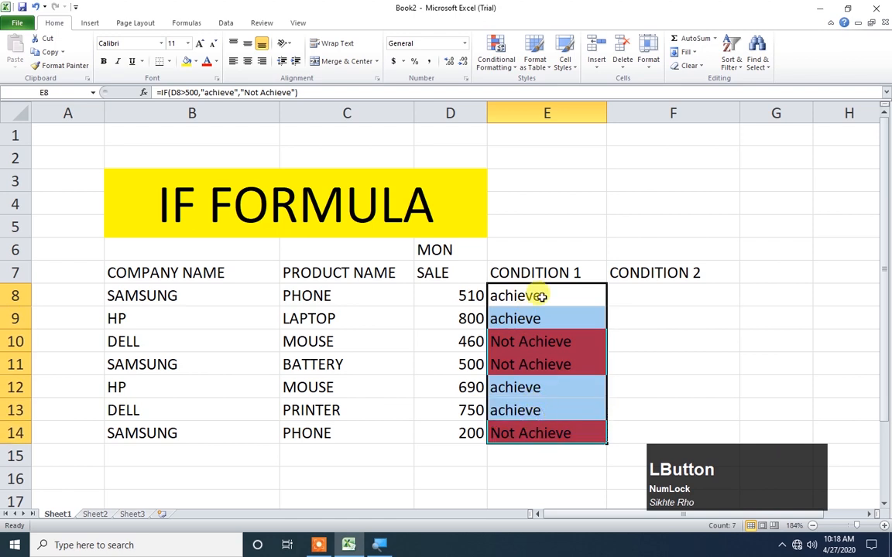
pyautogui.click(542, 364)
pyautogui.click(537, 342)
pyautogui.click(542, 295)
pyautogui.click(551, 363)
pyautogui.click(553, 407)
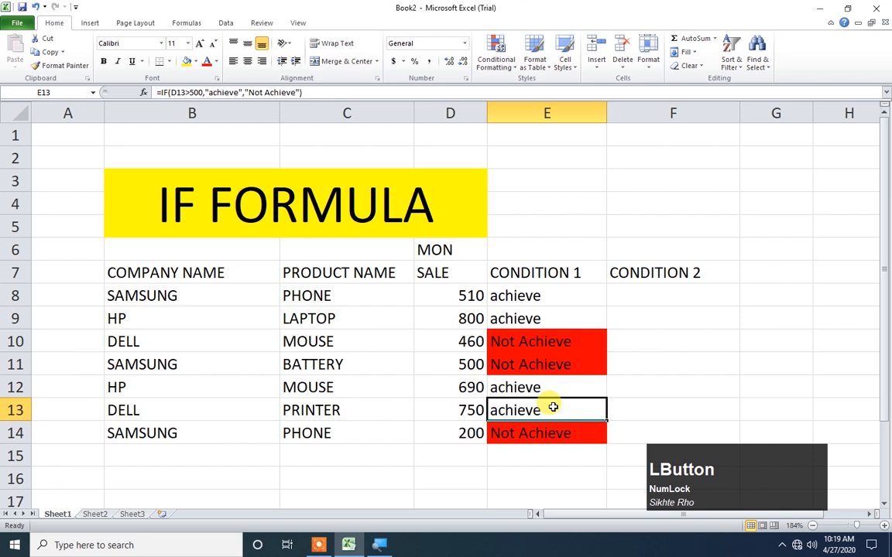
# Undo the conditional formatting and the formula fill, and clear the IF formula from E8
pyautogui.hotkey('ctrl', 'z')
pyautogui.hotkey('ctrl', 'z')
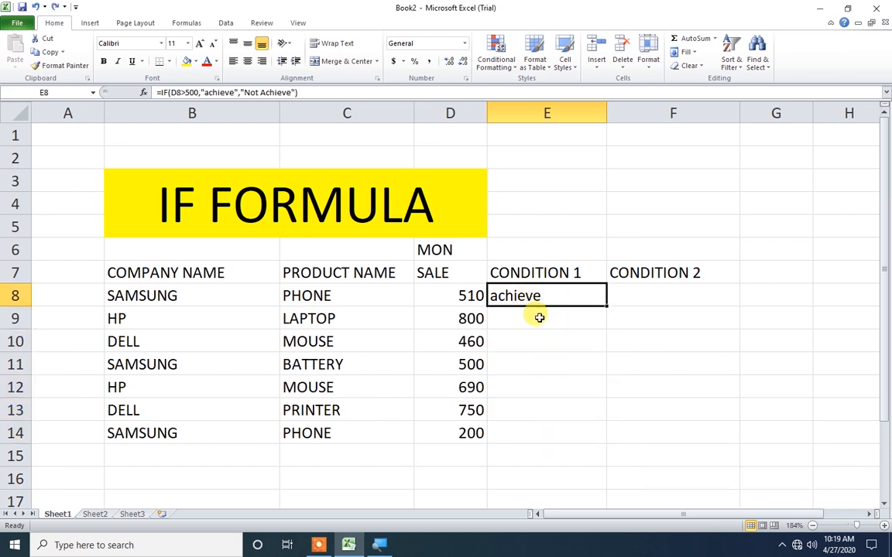
pyautogui.press('BackSpace')
# Start an IF formula in E8 under Condition 1 with the logical test D8>500
pyautogui.click(537, 315)
pyautogui.click(537, 302)
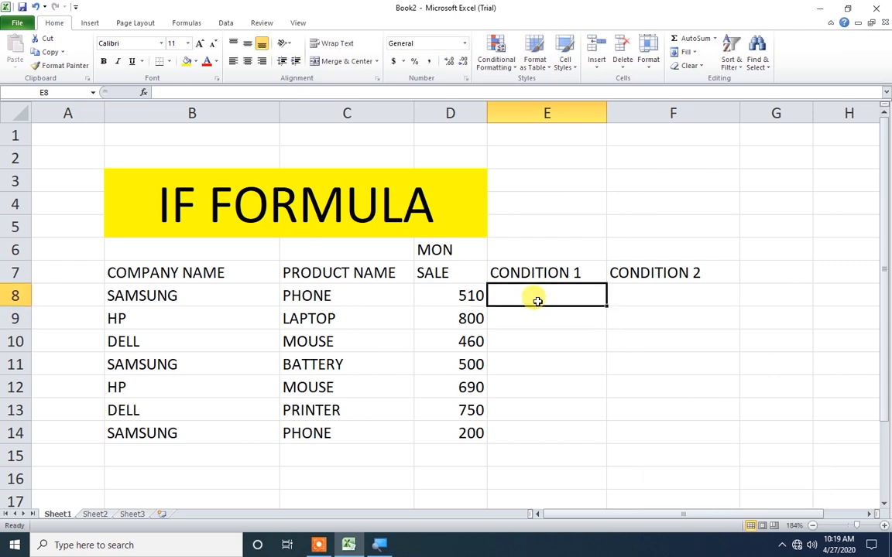
pyautogui.write('=')
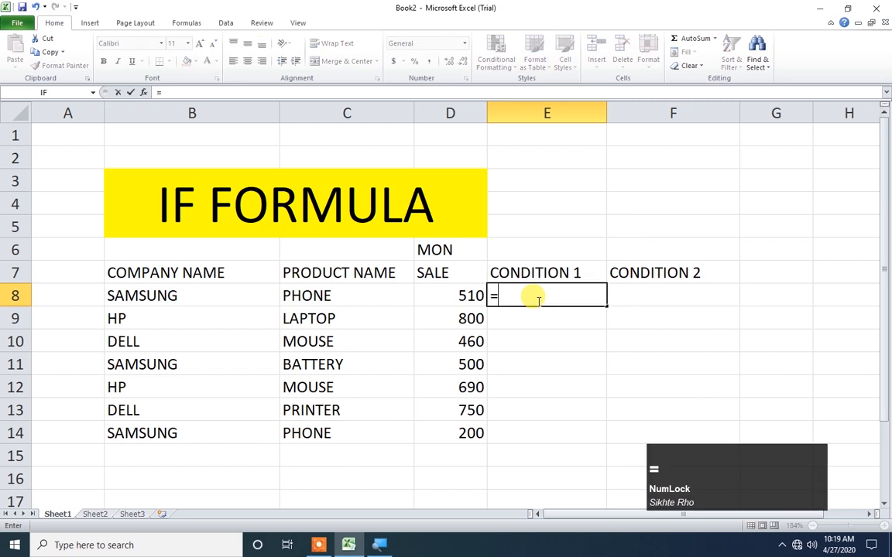
pyautogui.write('if')
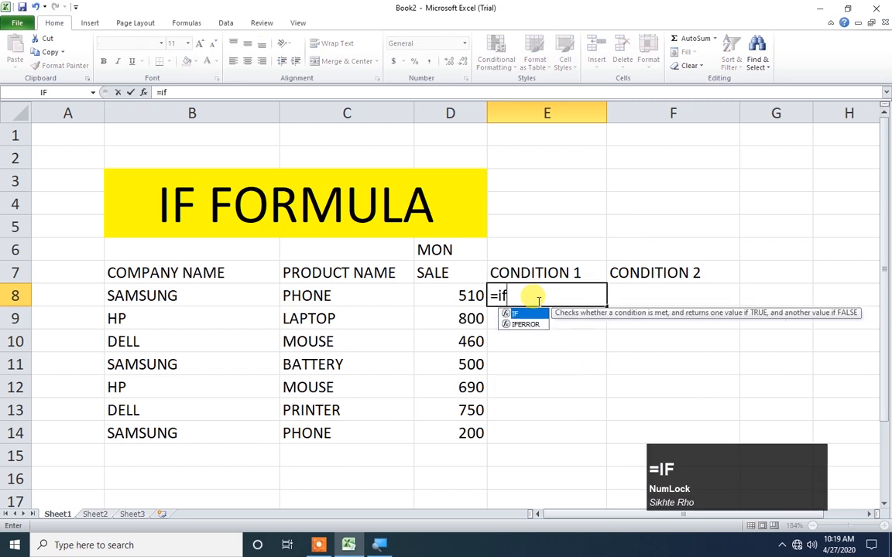
pyautogui.press('Tab')
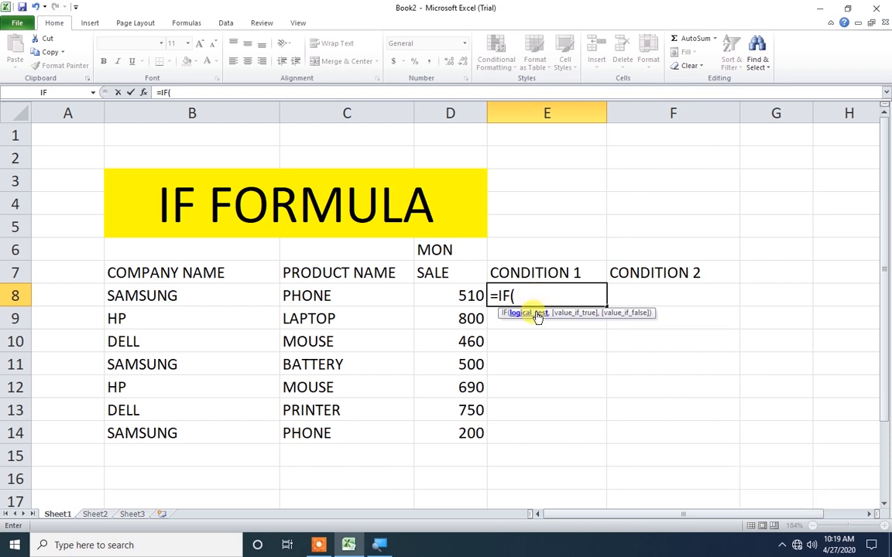
pyautogui.press('super+KP_Add')
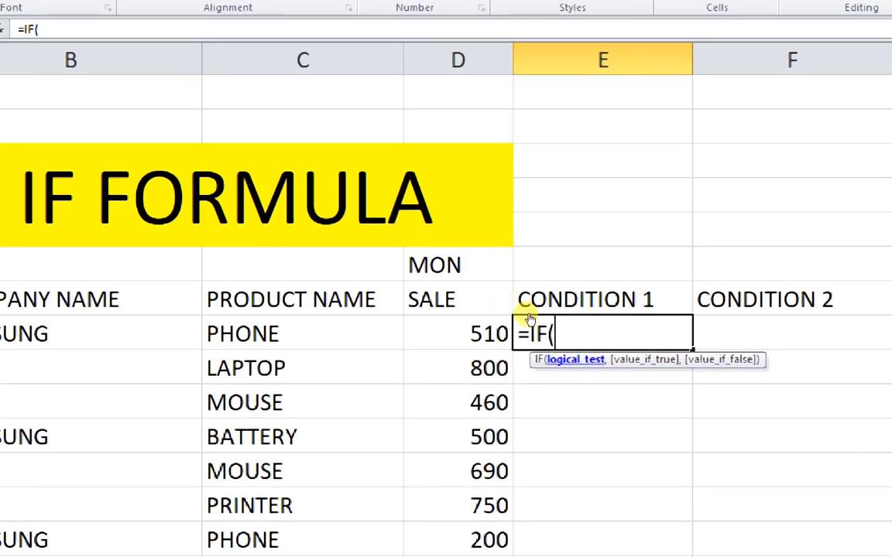
pyautogui.click(456, 295)
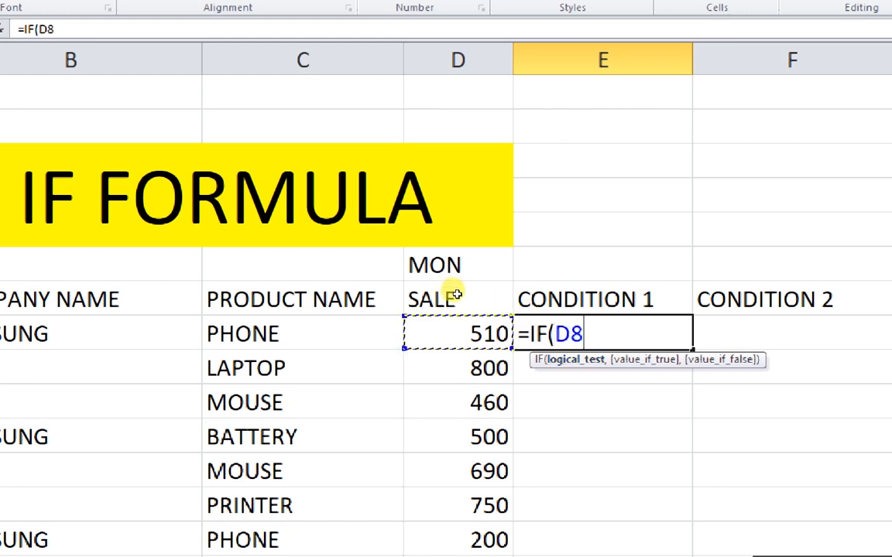
pyautogui.write('>')
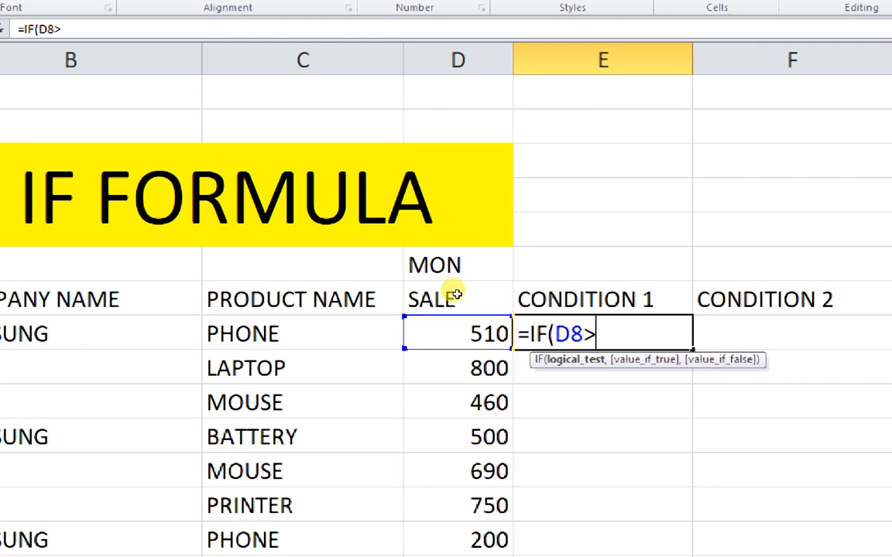
pyautogui.write('51')
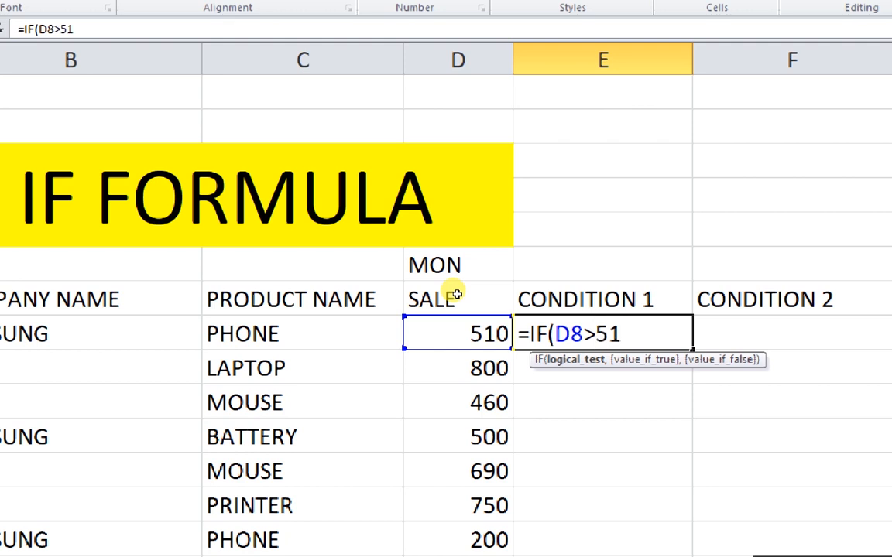
pyautogui.press('BackSpace')
pyautogui.press('BackSpace')
pyautogui.write('500')
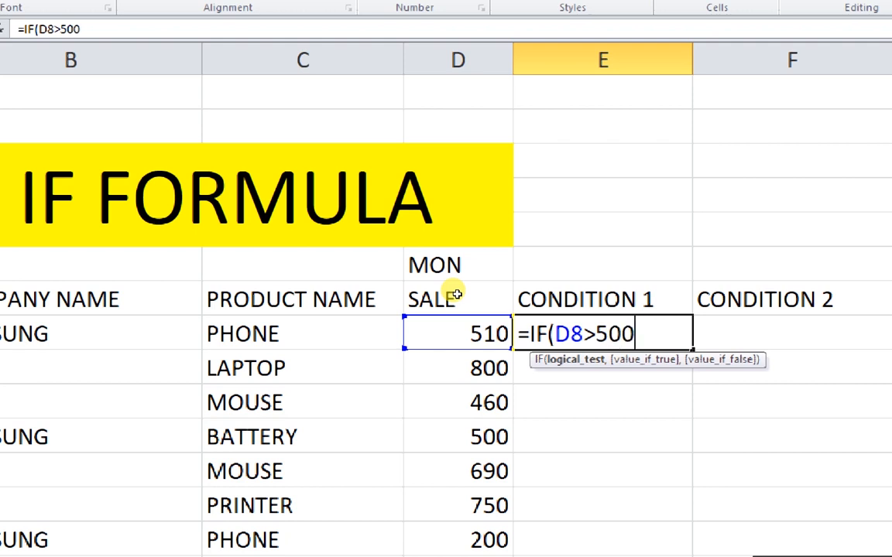
# Add "good" as the value if true in the E8 IF formula
pyautogui.write(',')
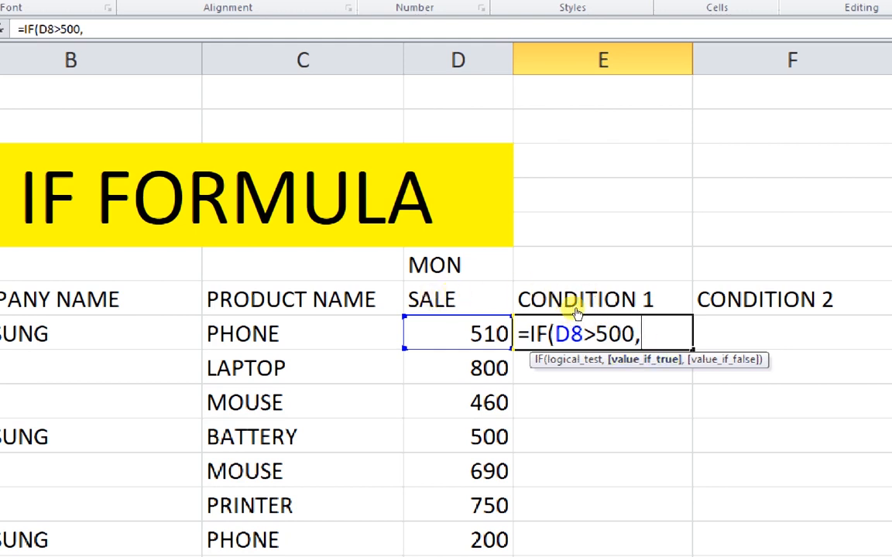
pyautogui.write('"go')
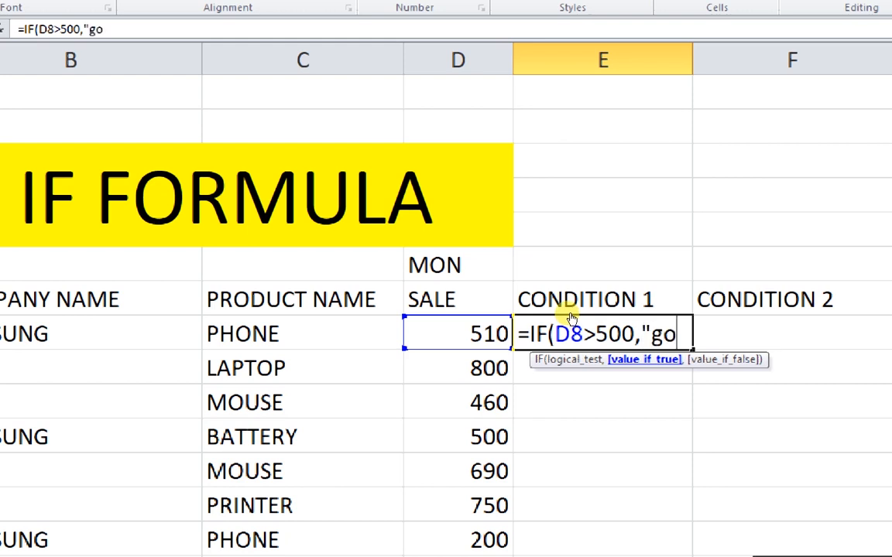
pyautogui.write('od"')
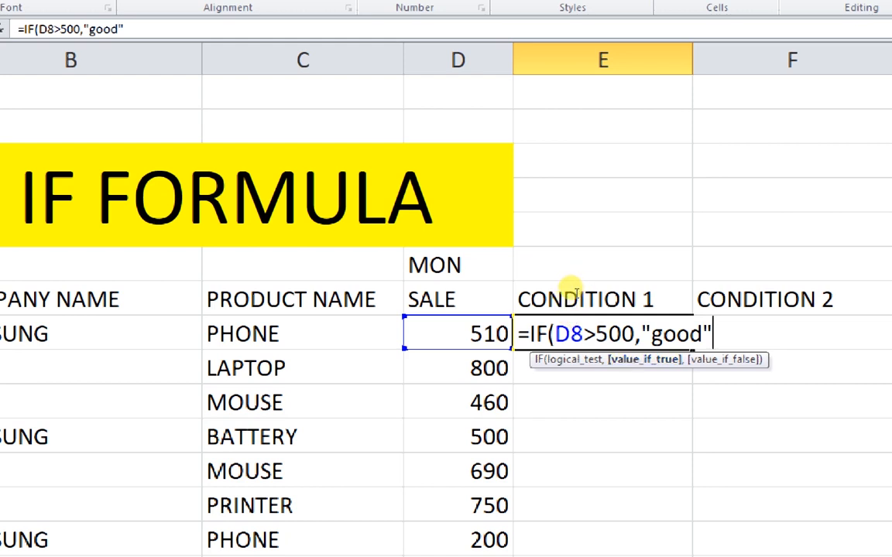
pyautogui.moveTo(576, 293); pyautogui.dragTo(613, 294)
pyautogui.click(613, 295)
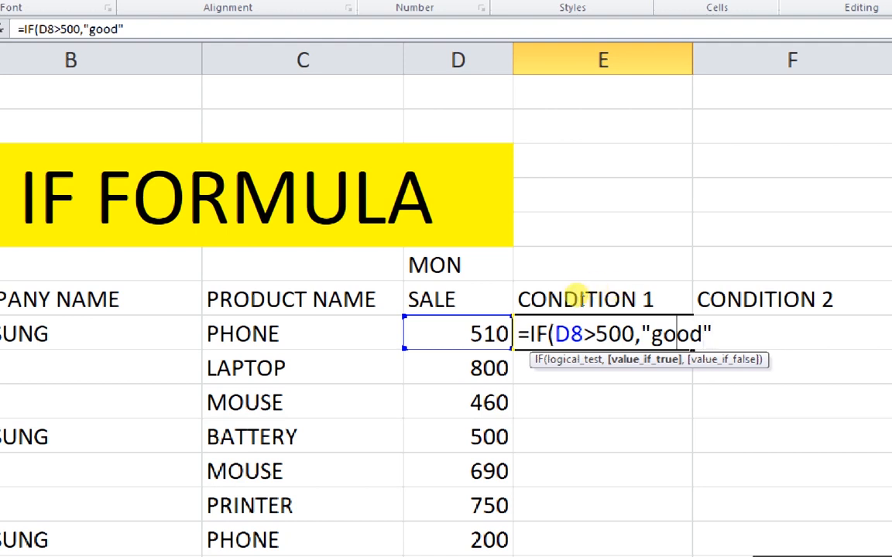
pyautogui.moveTo(522, 291); pyautogui.dragTo(611, 298)
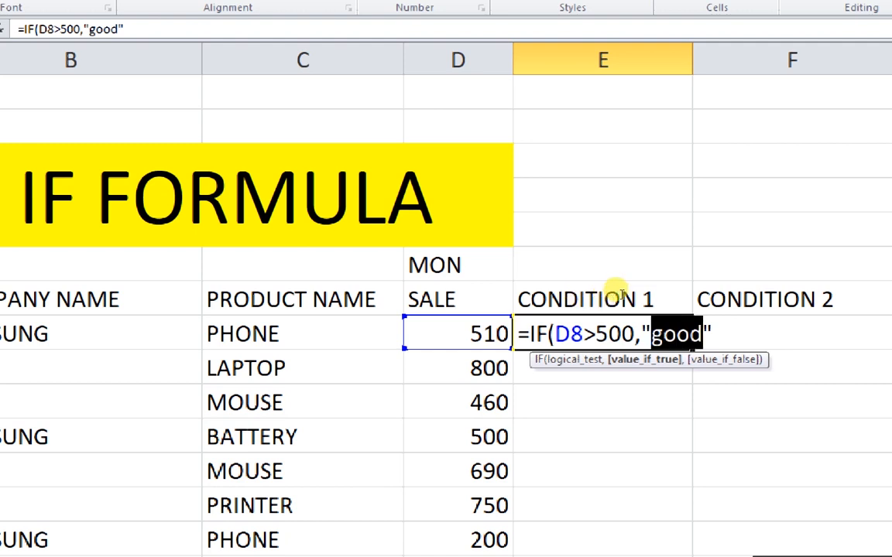
pyautogui.press('Right')
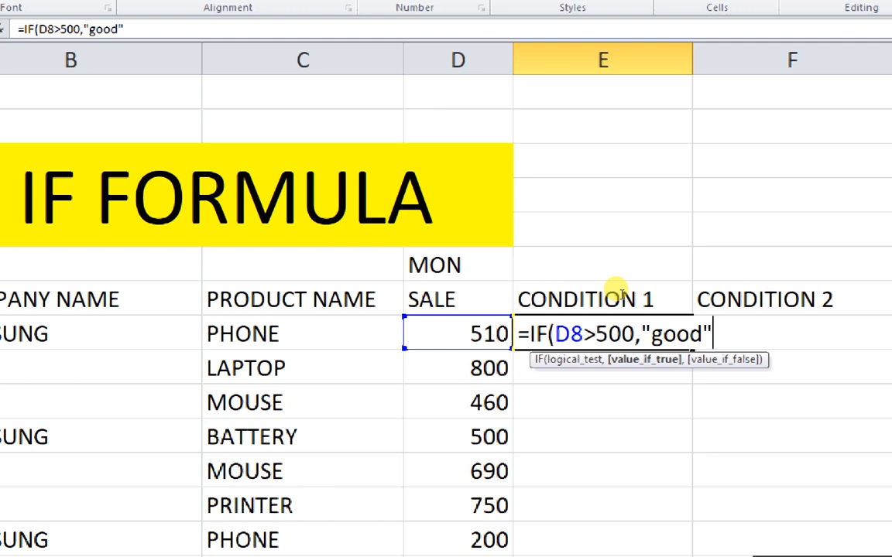
# Finish the E8 formula with "bad" as the value if false and fill it down to E14
pyautogui.write(',')
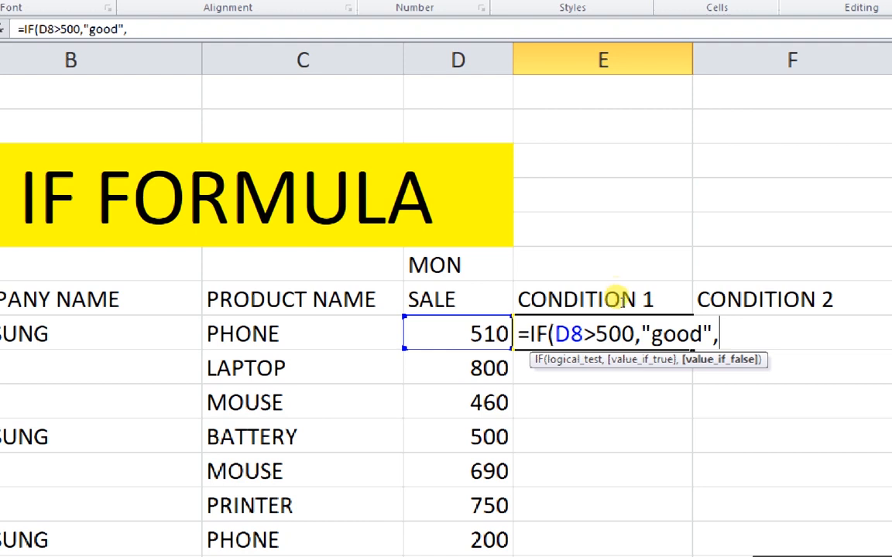
pyautogui.write('"b')
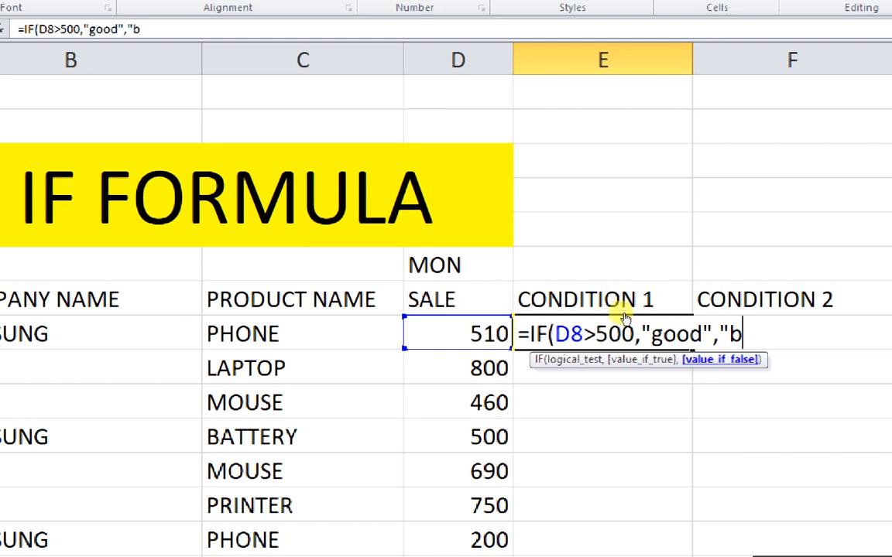
pyautogui.write('ad')
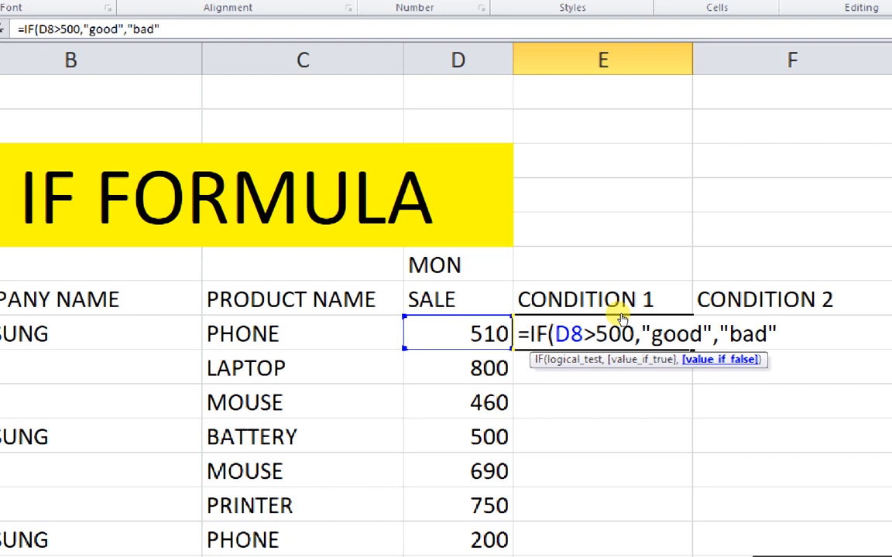
pyautogui.write(')')
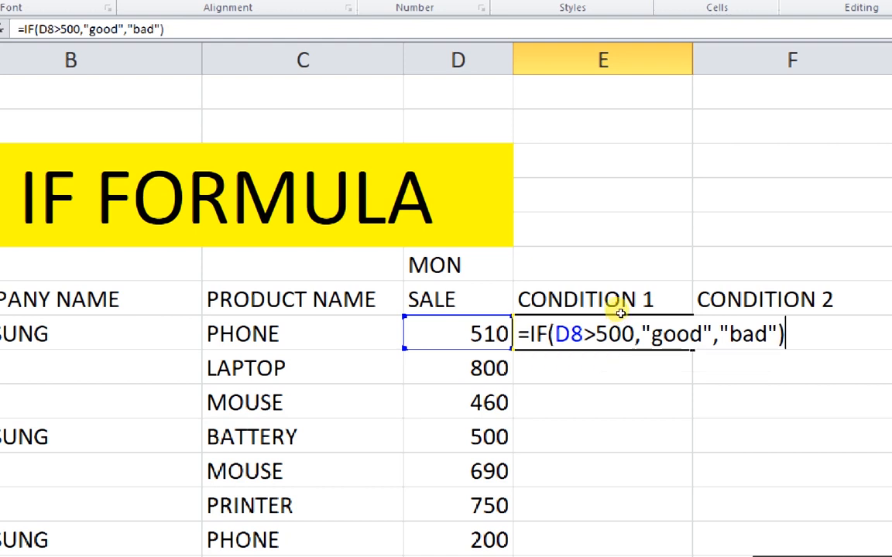
pyautogui.press('Return')
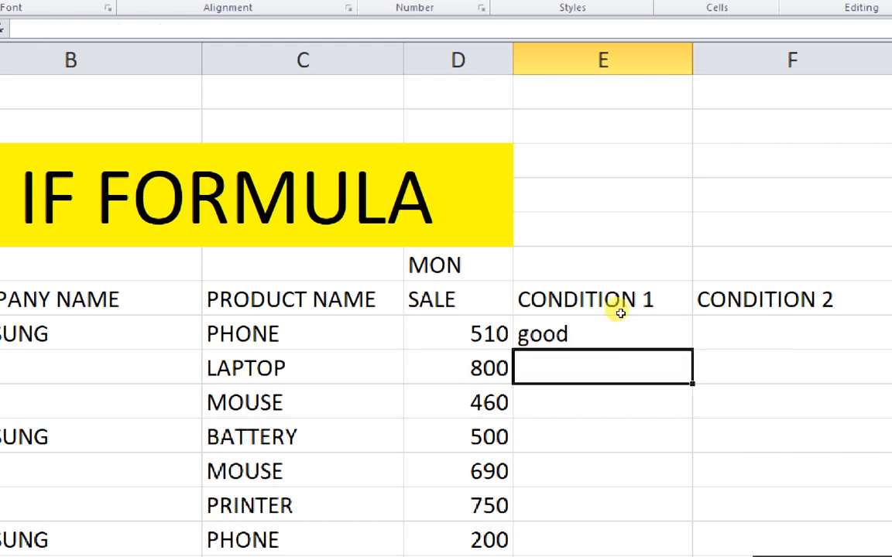
pyautogui.press('Up')
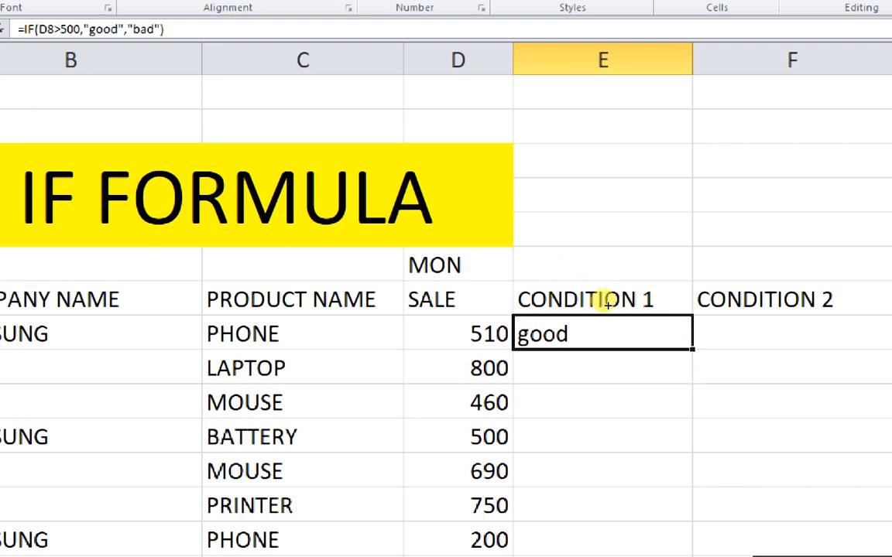
pyautogui.moveTo(693, 349); pyautogui.dragTo(586, 511)
# Examine the filled results in the Condition 1 column against the sales, especially the row with sale 500
pyautogui.click(528, 293)
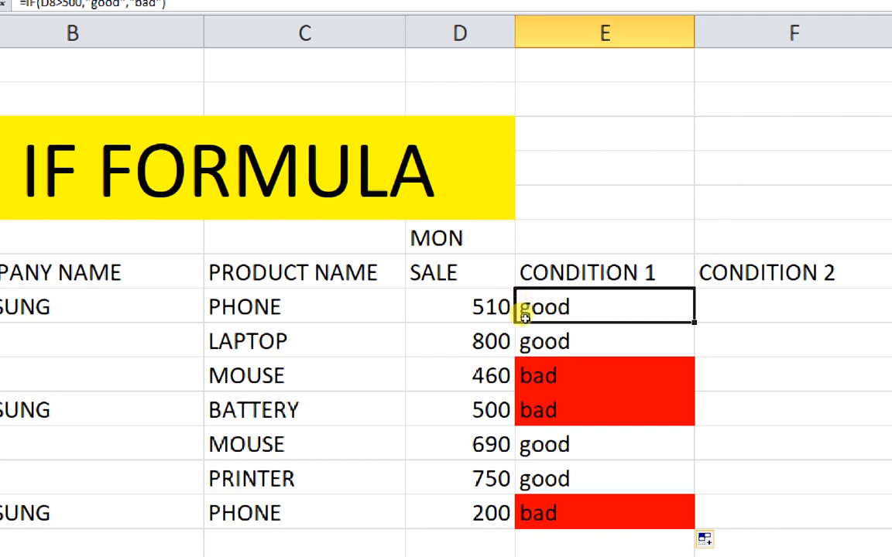
pyautogui.press('Down')
pyautogui.click(523, 296)
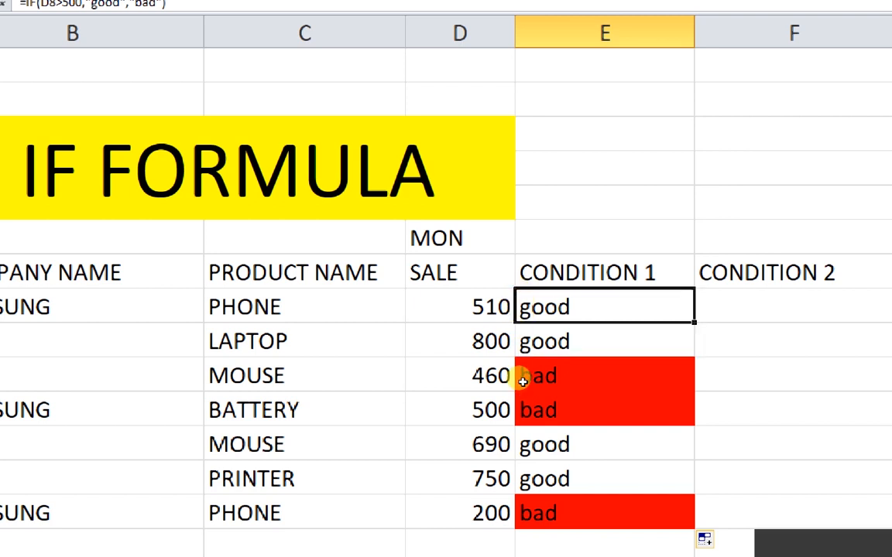
pyautogui.click(523, 404)
pyautogui.press('Up')
pyautogui.press('Down')
pyautogui.press('Up')
pyautogui.press('Up')
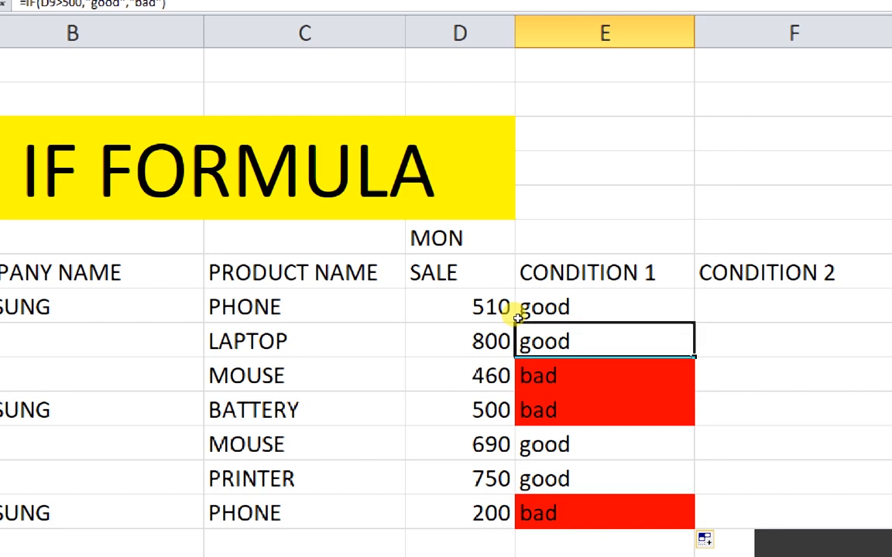
pyautogui.click(523, 309)
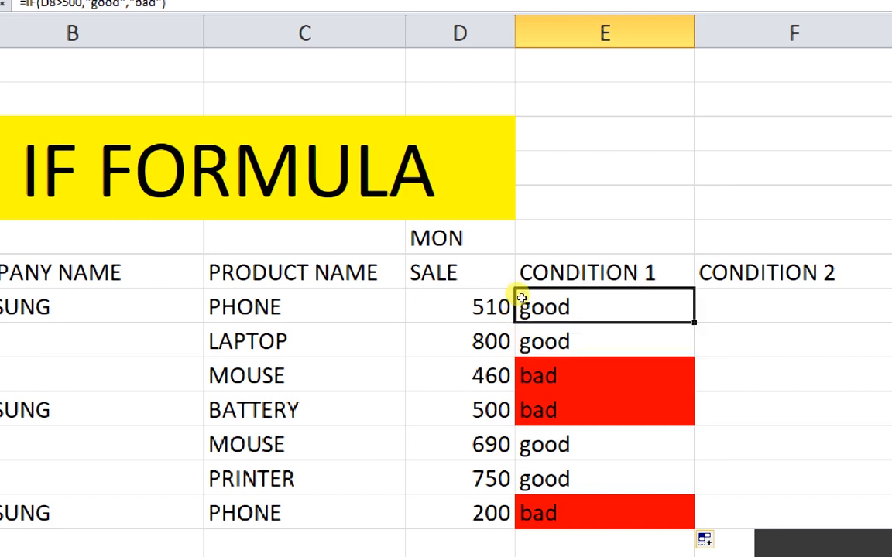
pyautogui.press('Down')
pyautogui.press('Down')
pyautogui.press('Down')
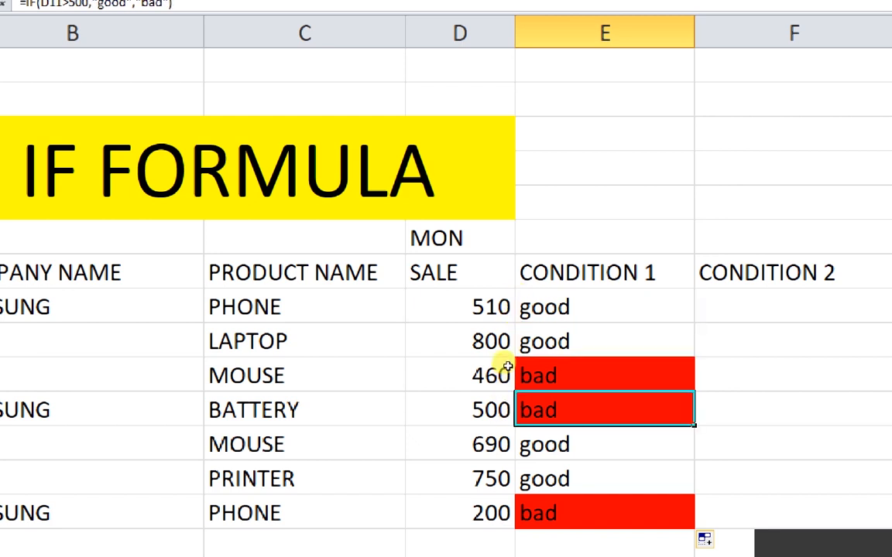
# Change the logical test in the E8 formula to D8>=500
pyautogui.click(516, 293)
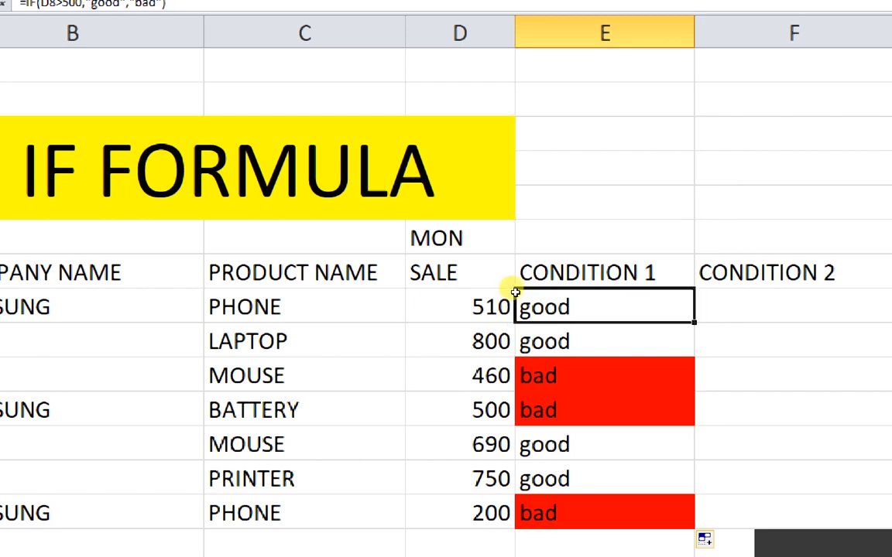
pyautogui.doubleClick(516, 293)
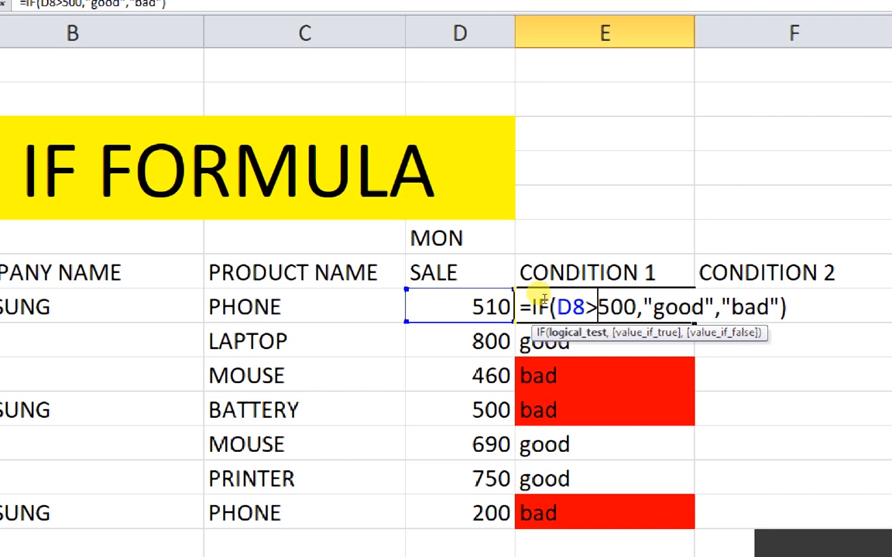
pyautogui.write('=')
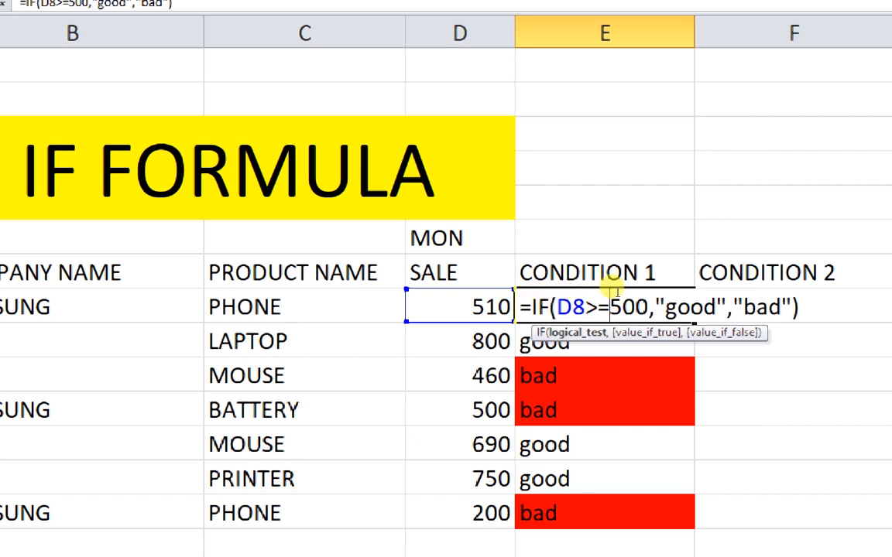
pyautogui.press('Return')
pyautogui.click(573, 300)
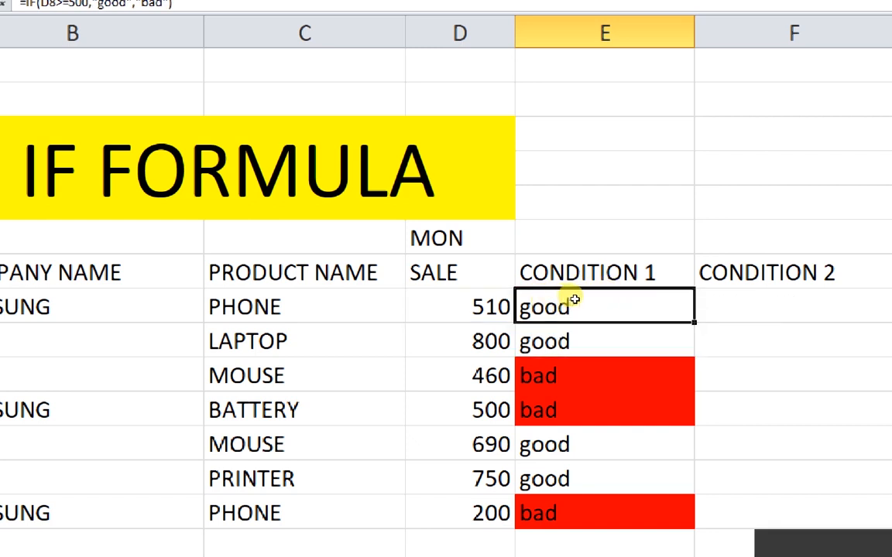
# Fill the revised IF formula from E8 down through E14
pyautogui.doubleClick(516, 292)
pyautogui.press('Return')
pyautogui.click(545, 300)
pyautogui.moveTo(694, 323); pyautogui.dragTo(583, 512)
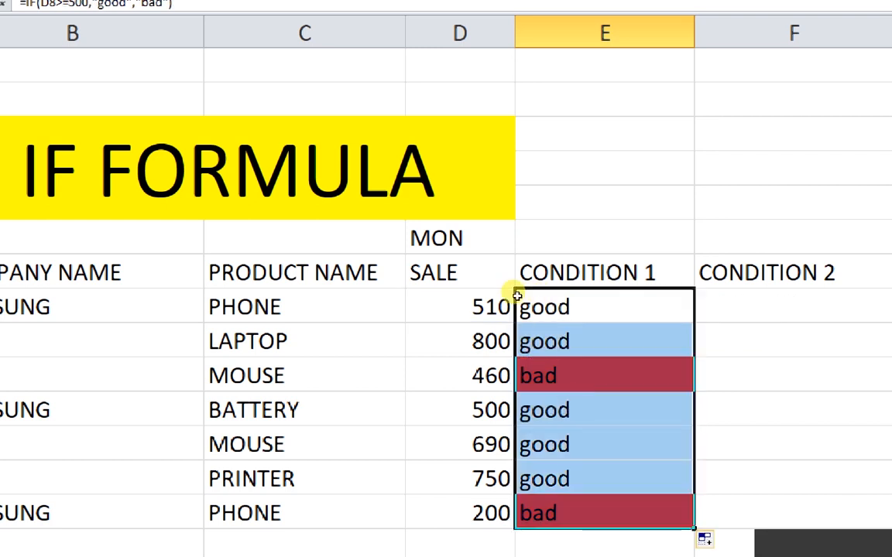
# Examine the revised formula in E11, in the Samsung battery row, and close it without changes
pyautogui.doubleClick(531, 400)
pyautogui.press('Right')
pyautogui.press('Right')
pyautogui.press('Right')
pyautogui.press('Right')
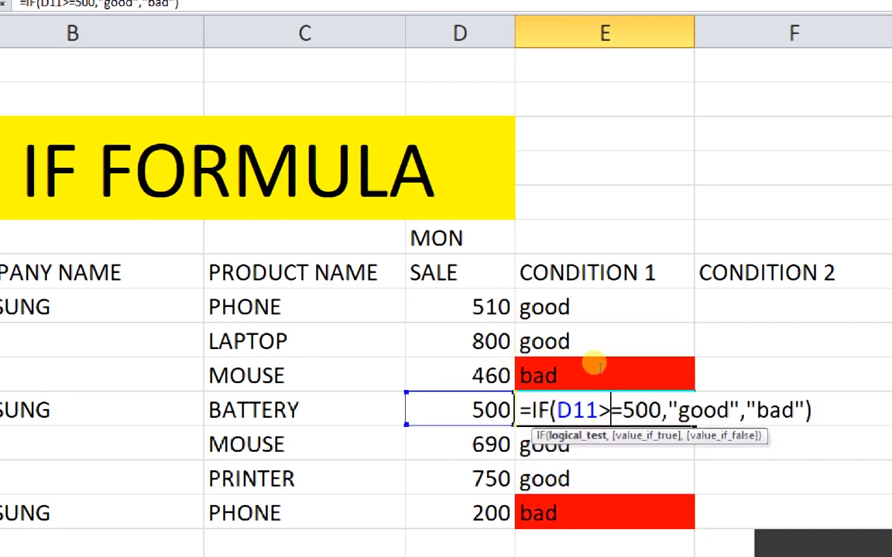
pyautogui.press('Return')
pyautogui.press('Up')
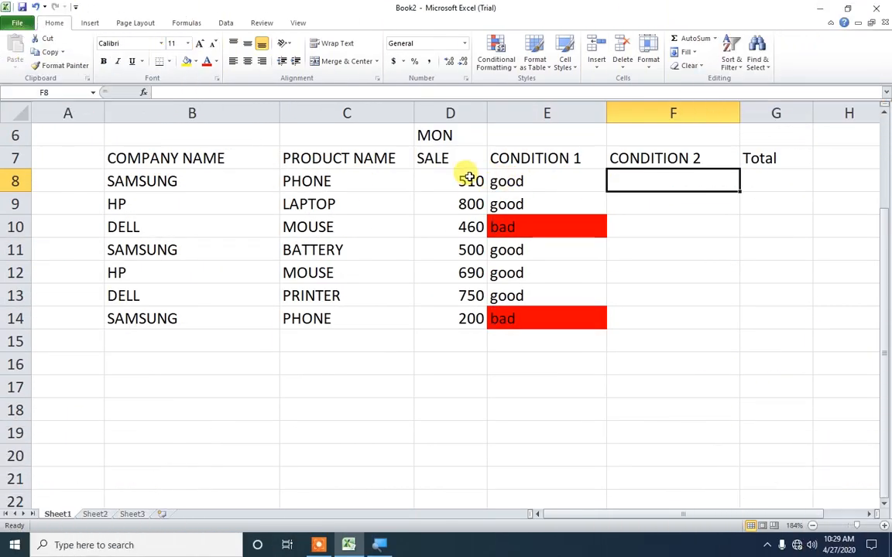
pyautogui.moveTo(470, 180); pyautogui.dragTo(438, 298)
pyautogui.click(681, 181)
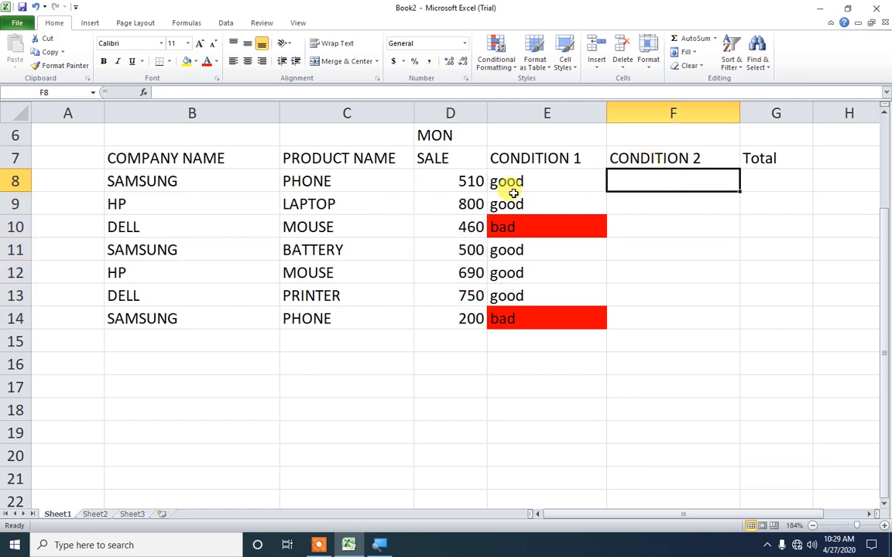
pyautogui.click(456, 179)
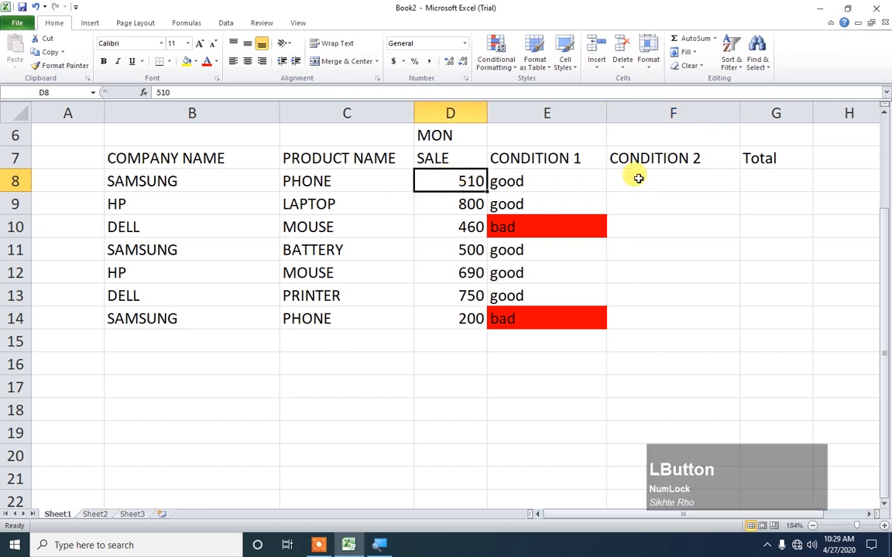
# Start an IF formula in F8 under Condition 2 with the logical test D8>500
pyautogui.click(463, 316)
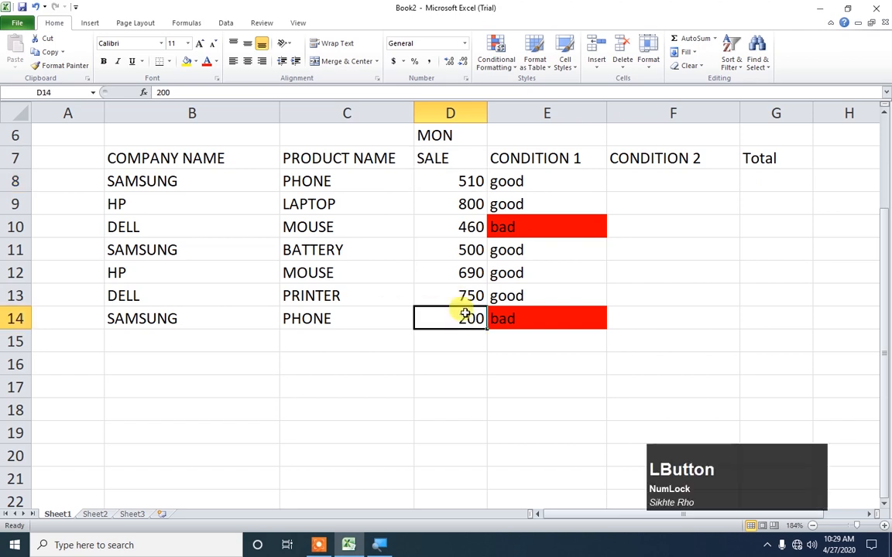
pyautogui.click(636, 186)
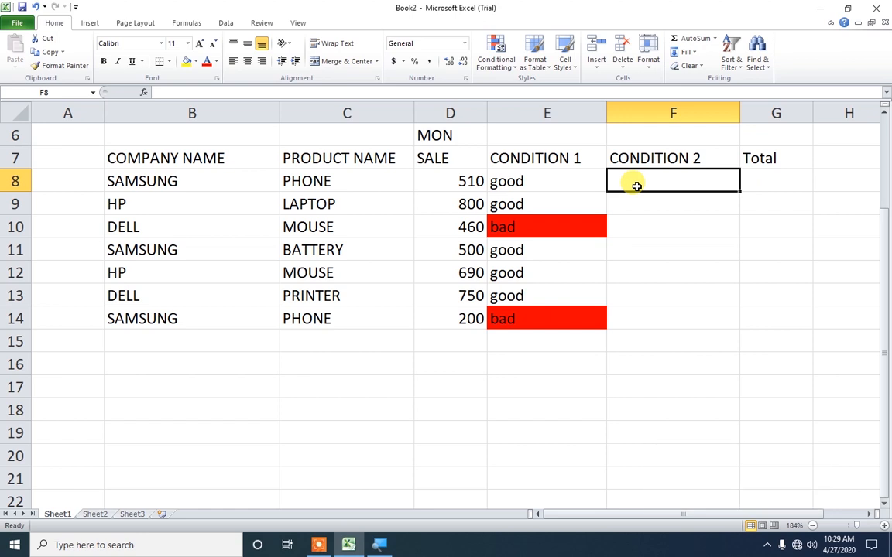
pyautogui.write('=')
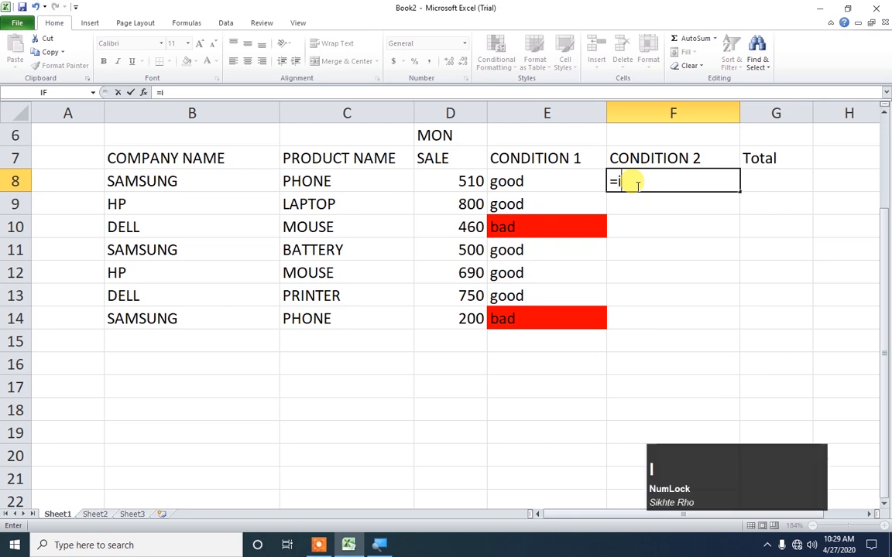
pyautogui.write('if')
pyautogui.press('Tab')
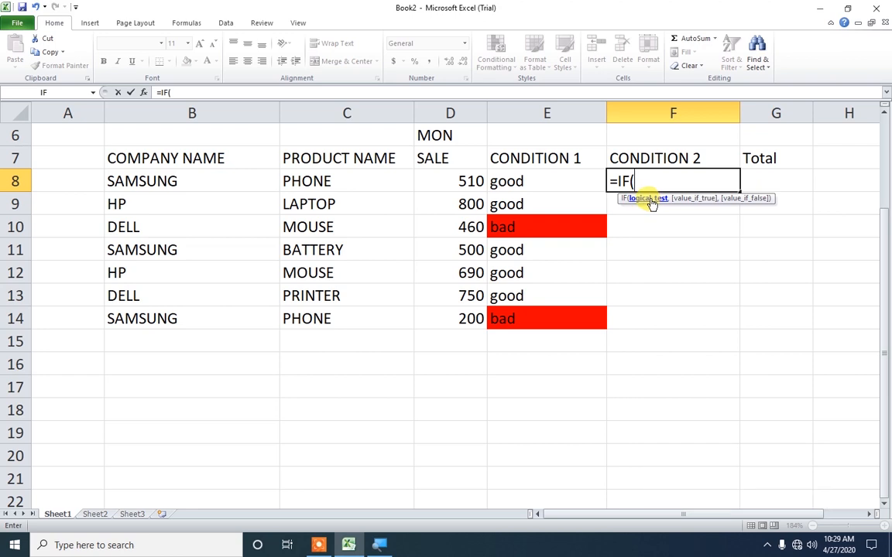
pyautogui.click(466, 180)
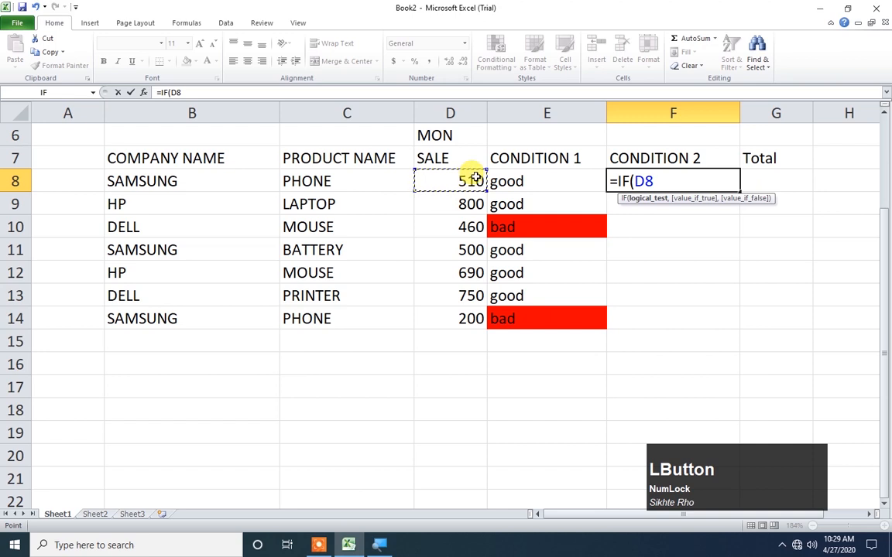
pyautogui.write('>')
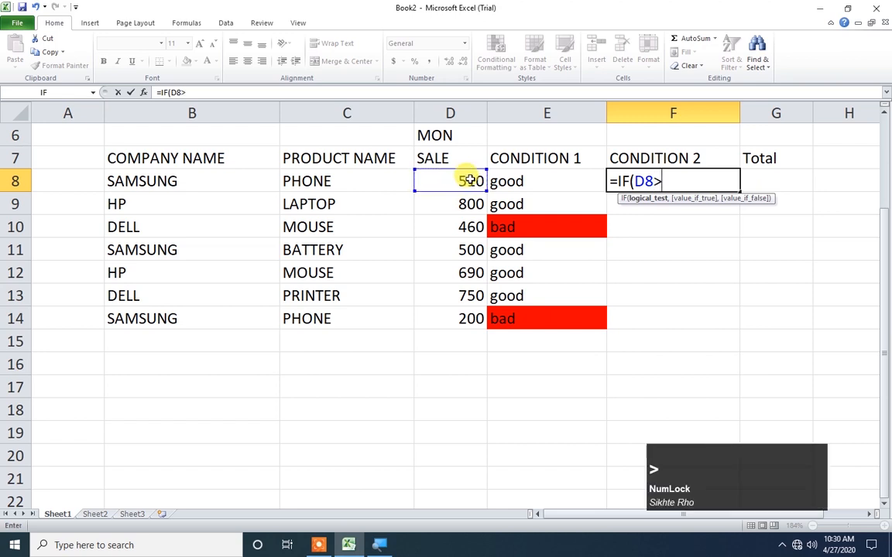
pyautogui.write('500')
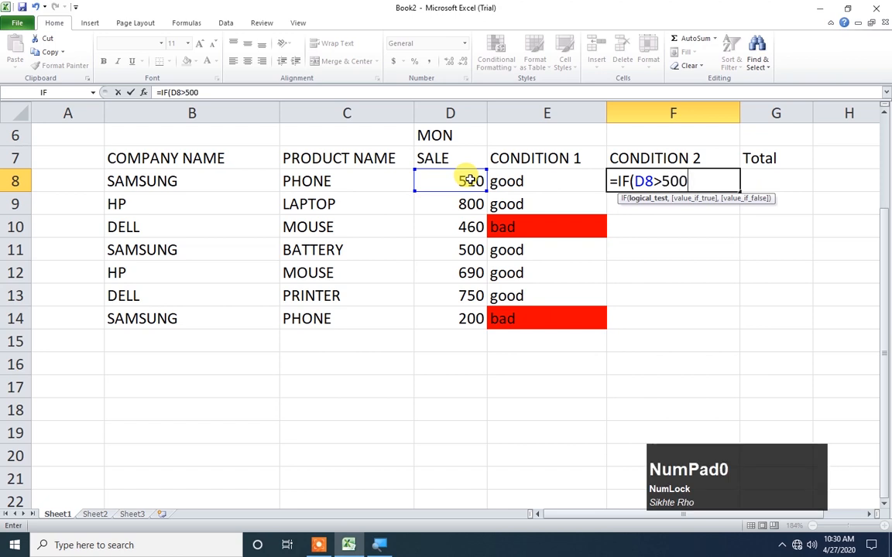
pyautogui.click(661, 180)
pyautogui.write('=')
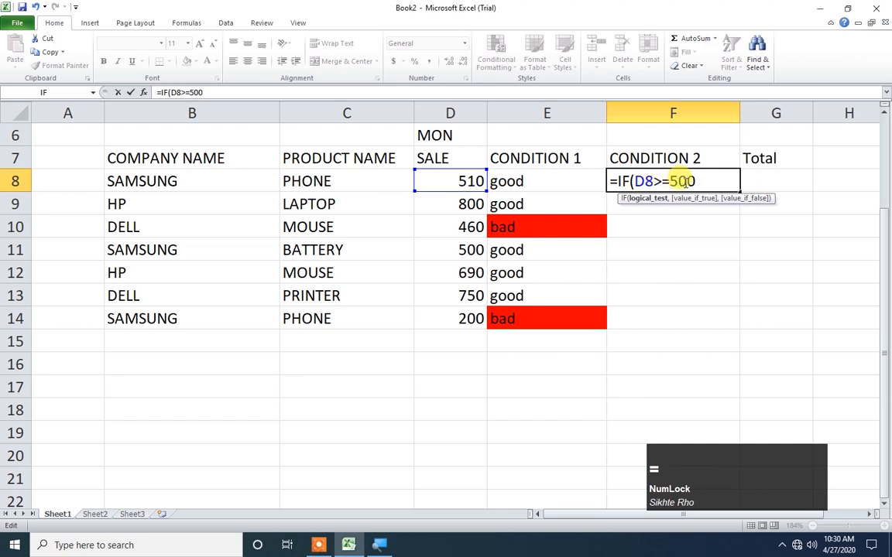
pyautogui.press('BackSpace')
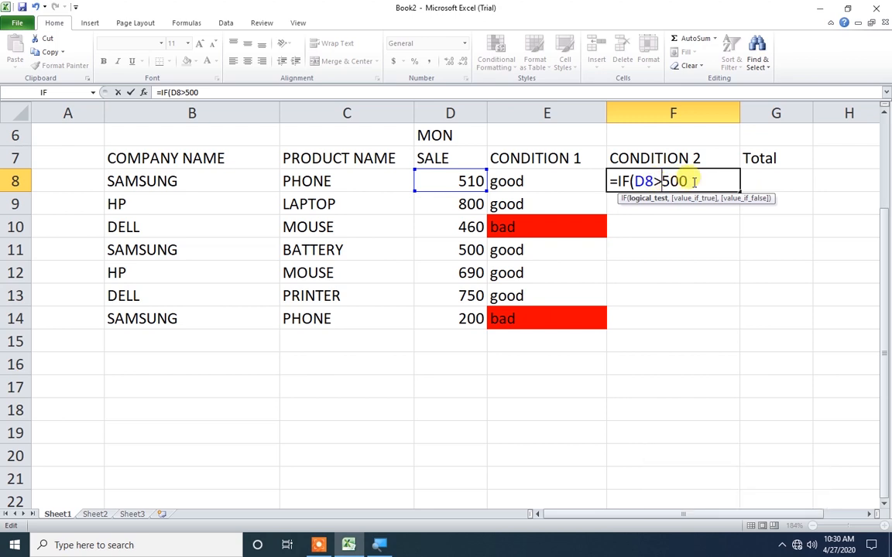
pyautogui.click(695, 181)
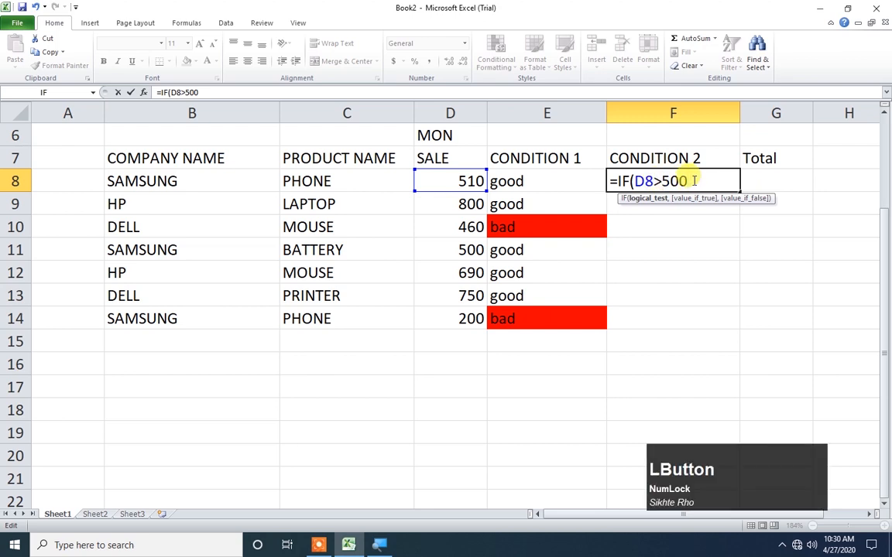
# Complete the F8 formula with 100 as the value if true and 0 as the value if false
pyautogui.write(',')
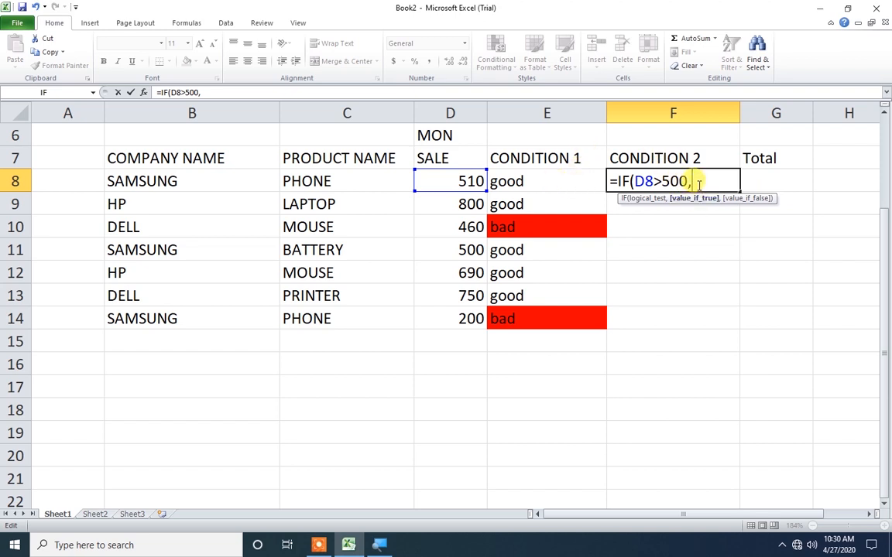
pyautogui.write('"')
pyautogui.press('BackSpace')
pyautogui.write('1')
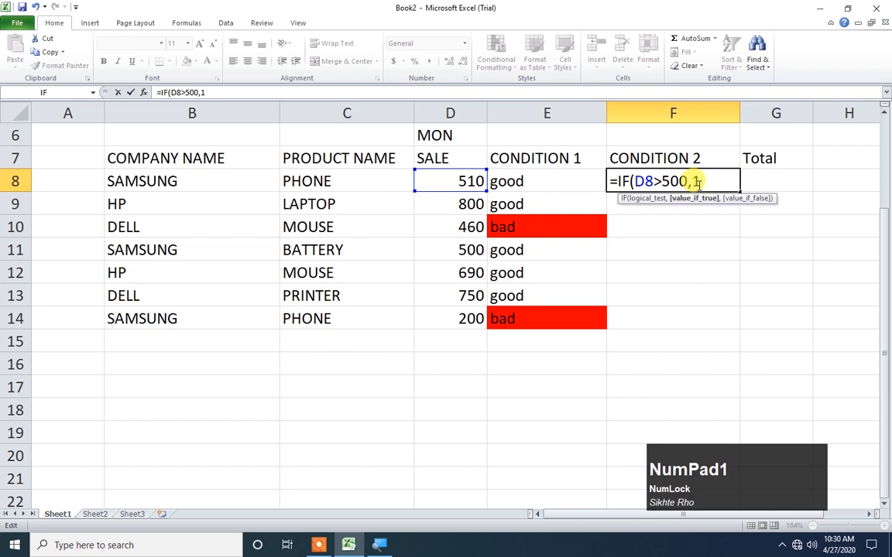
pyautogui.write('00')
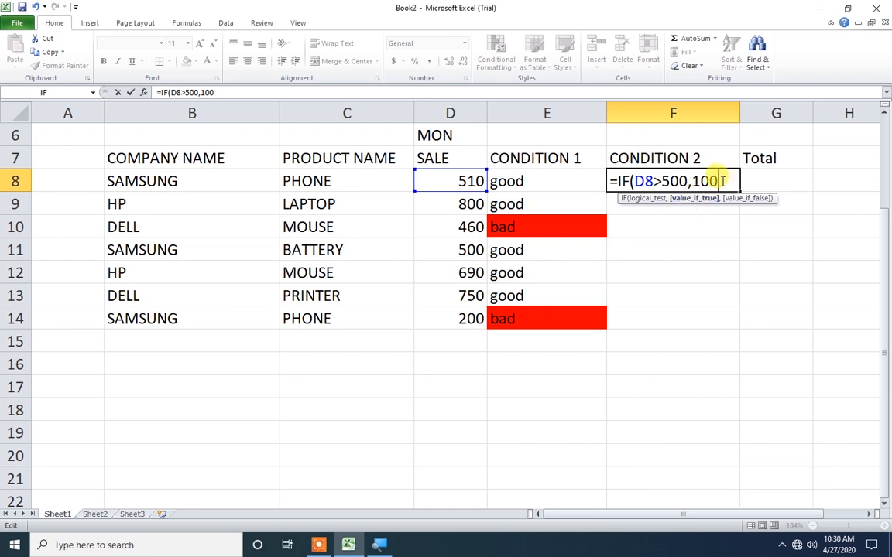
pyautogui.write(',')
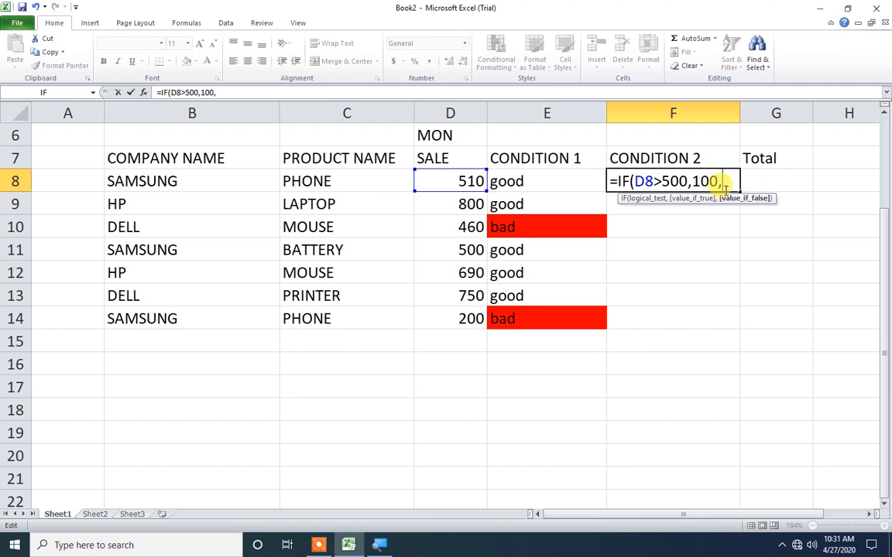
pyautogui.write('0')
pyautogui.press('shift')
pyautogui.write(')')
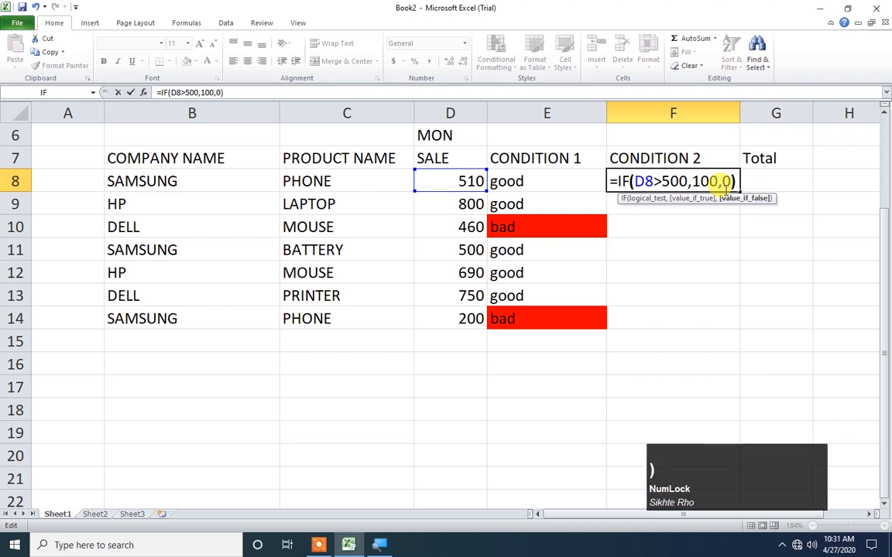
pyautogui.press('Return')
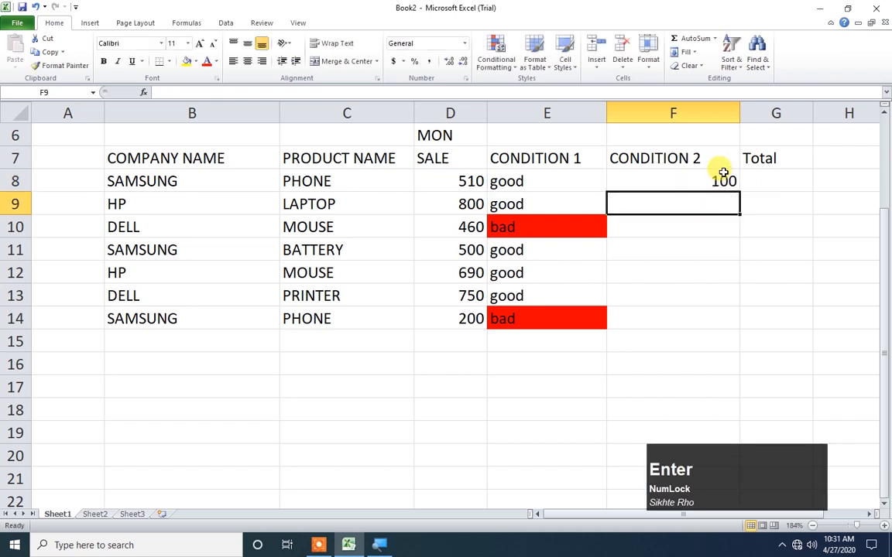
# Fill the IF formula from F8 down through F14 and check the Condition 2 results against the sales
pyautogui.click(722, 180)
pyautogui.moveTo(740, 191); pyautogui.dragTo(701, 325)
pyautogui.click(690, 234)
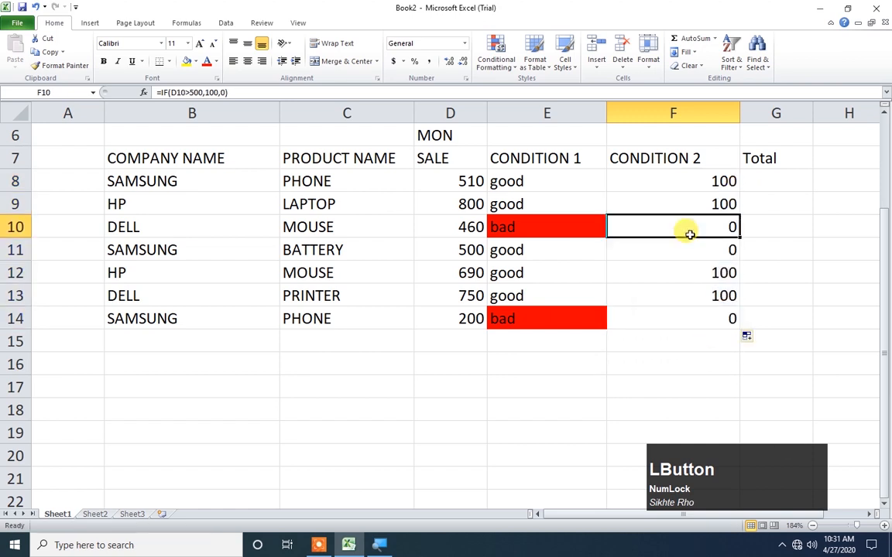
pyautogui.click(711, 321)
pyautogui.click(695, 182)
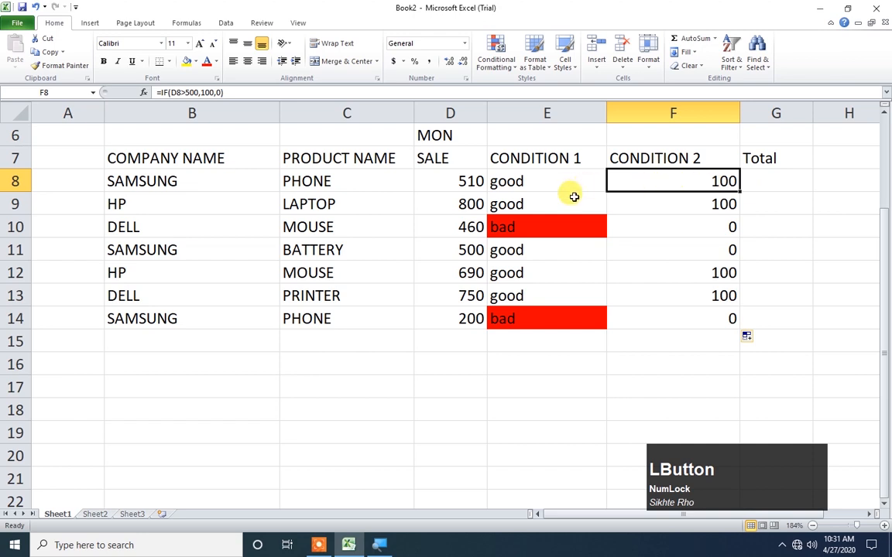
pyautogui.click(483, 183)
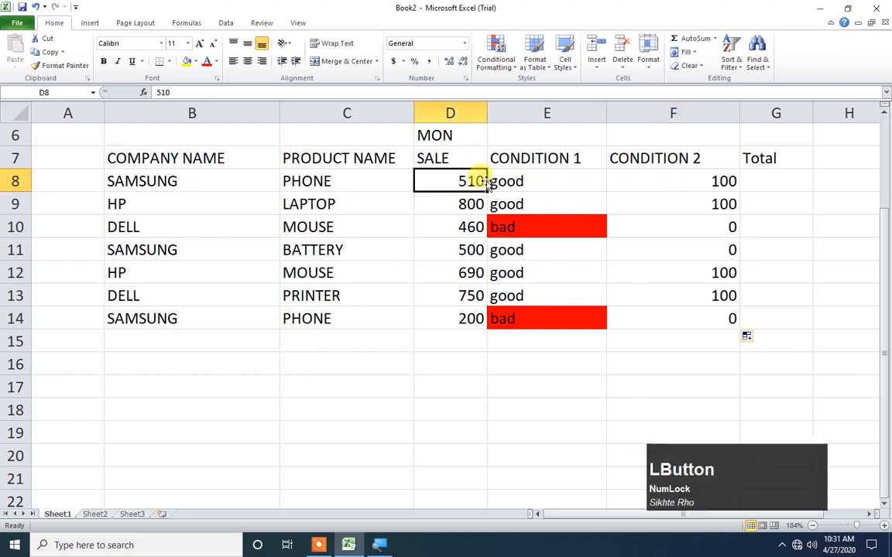
pyautogui.click(671, 181)
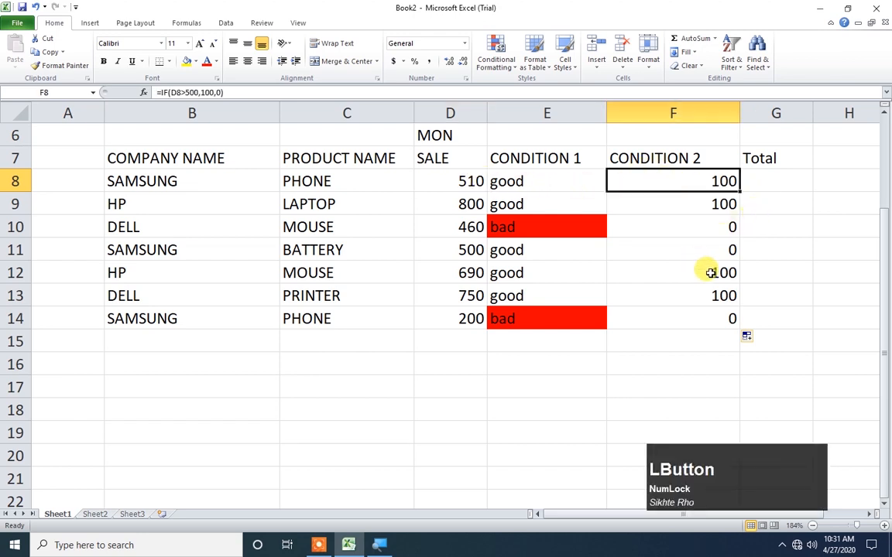
# Enter the sample text pt in E18 and the number 12 in E19 to compare their alignment
pyautogui.click(518, 415)
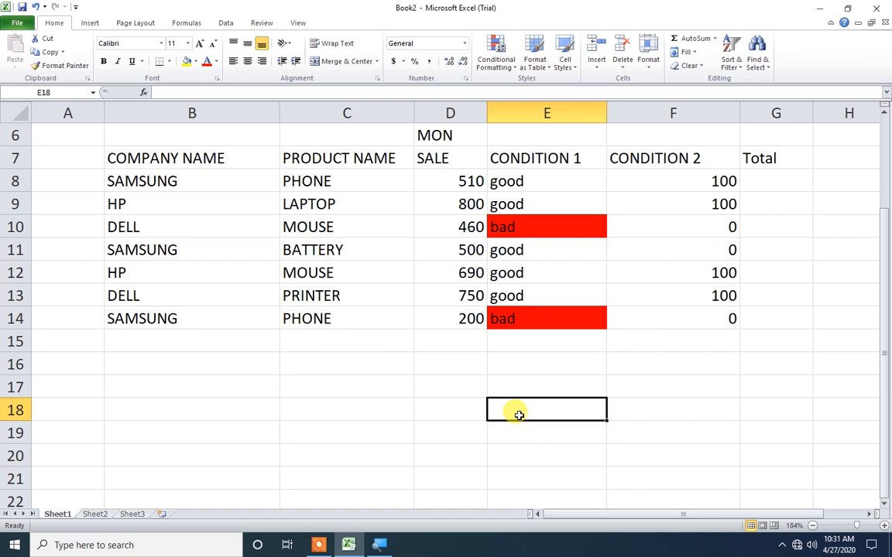
pyautogui.write('pt')
pyautogui.click(521, 423)
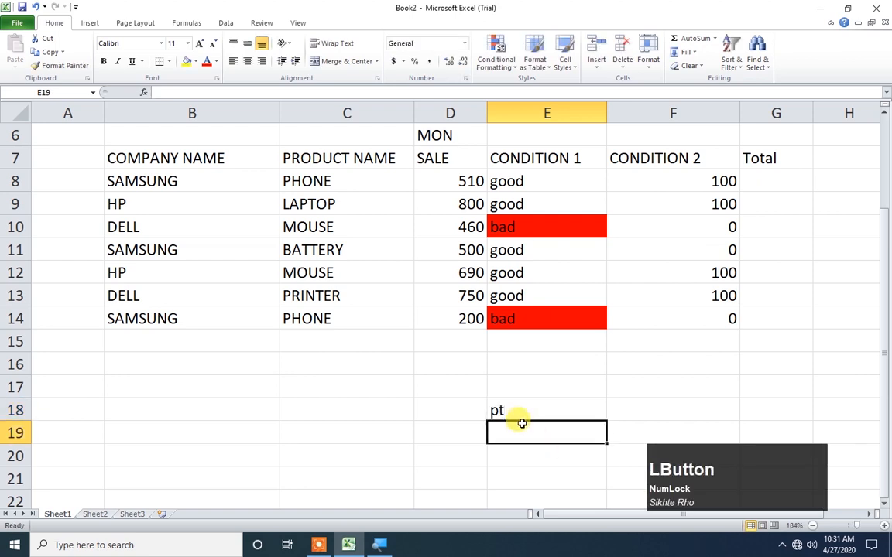
pyautogui.click(503, 410)
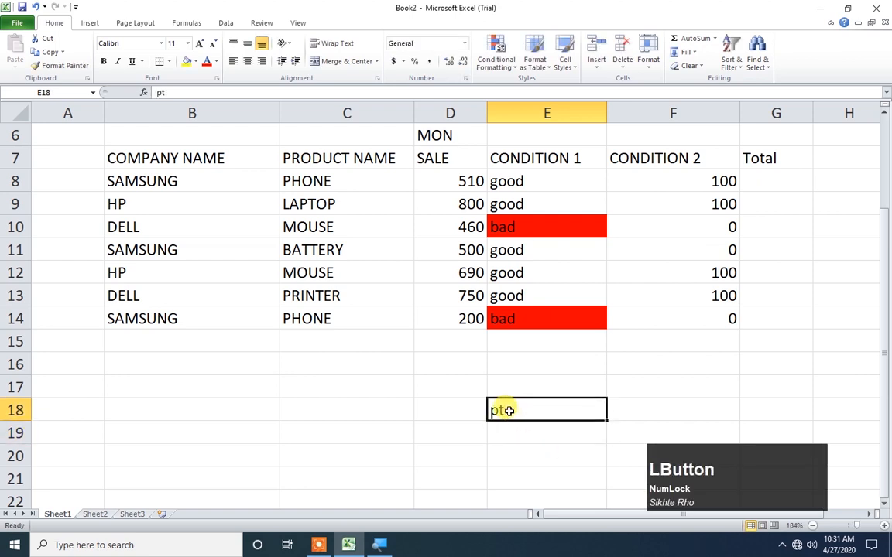
pyautogui.click(509, 430)
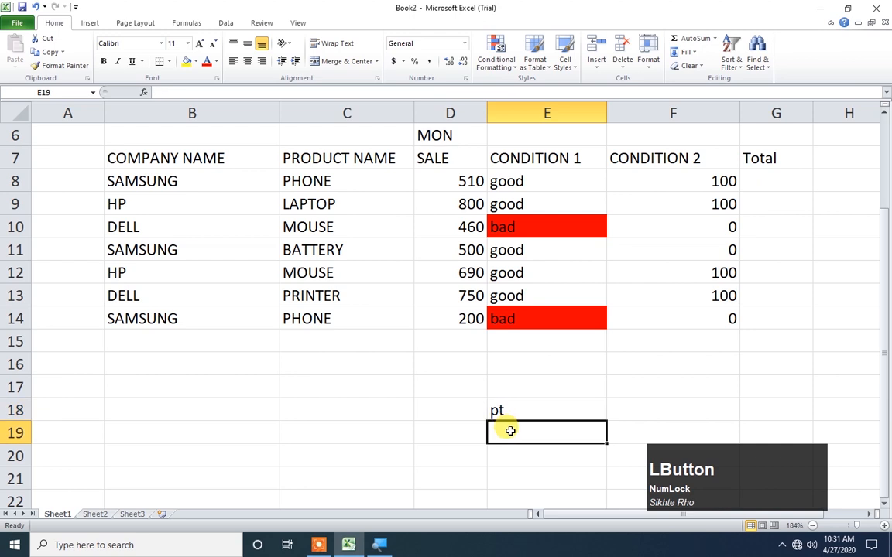
pyautogui.write('12')
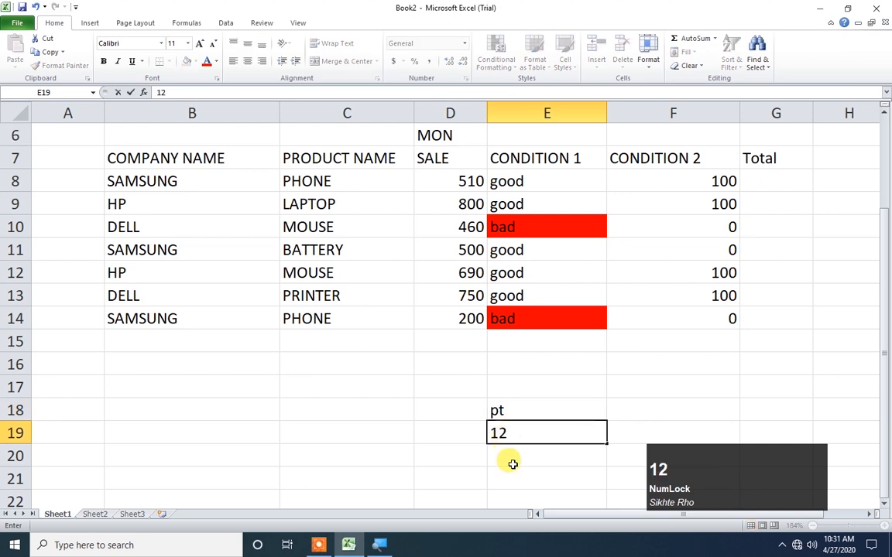
pyautogui.click(512, 461)
pyautogui.click(553, 433)
# Enclose both result values in the F8 formula in quotation marks, making it =IF(D8>500,"100","0")
pyautogui.click(724, 180)
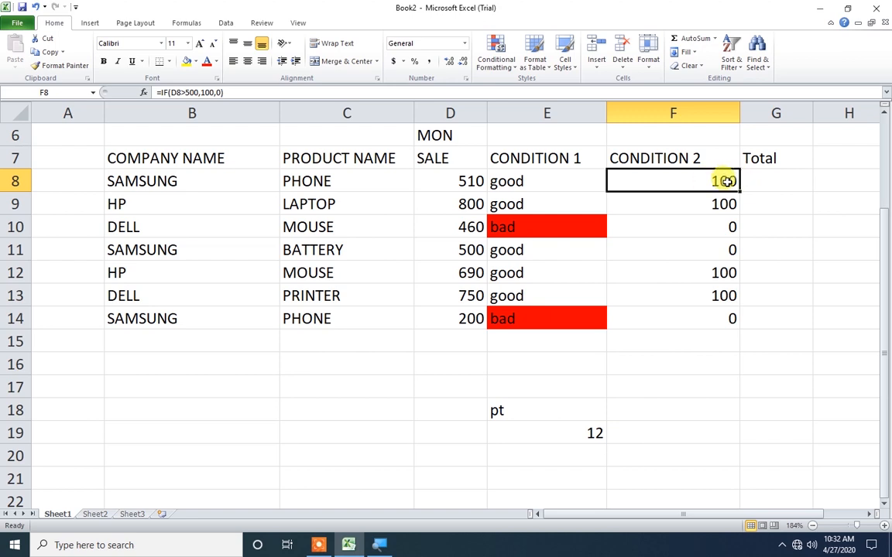
pyautogui.click(728, 181)
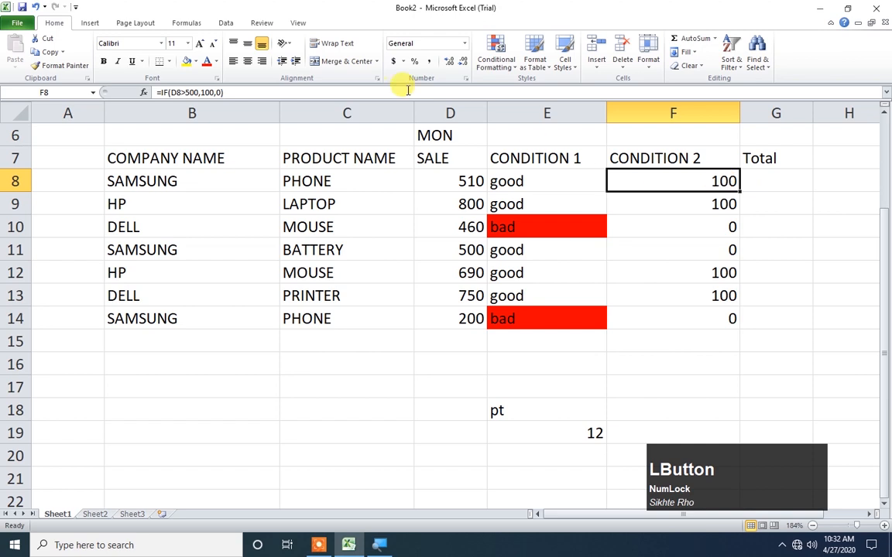
pyautogui.doubleClick(704, 179)
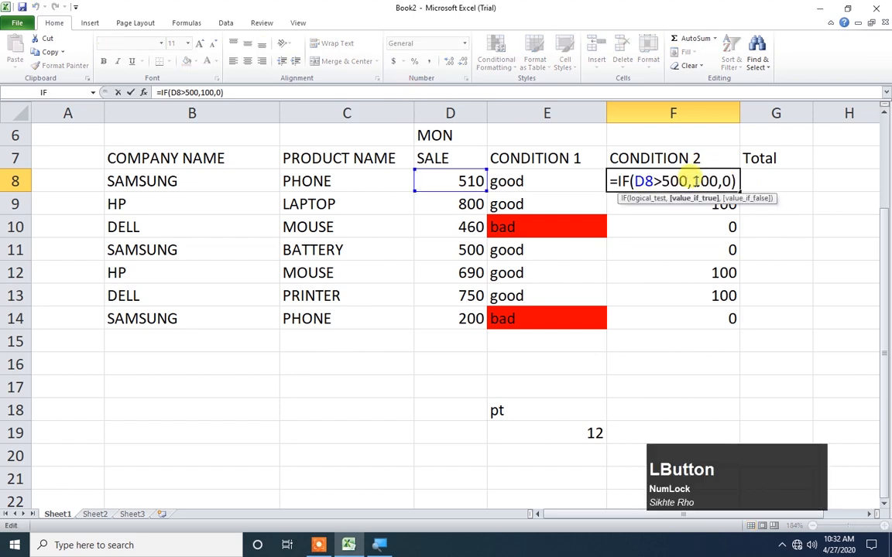
pyautogui.write('"')
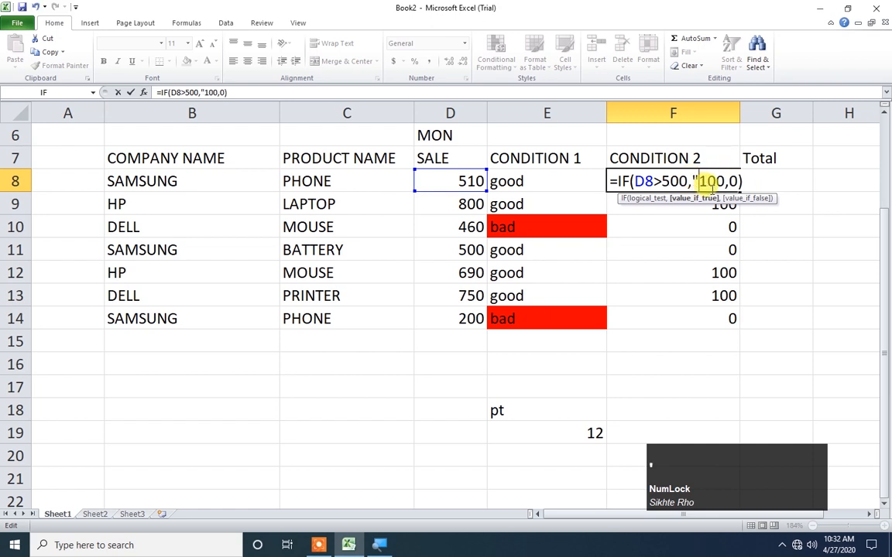
pyautogui.click(718, 181)
pyautogui.write('"')
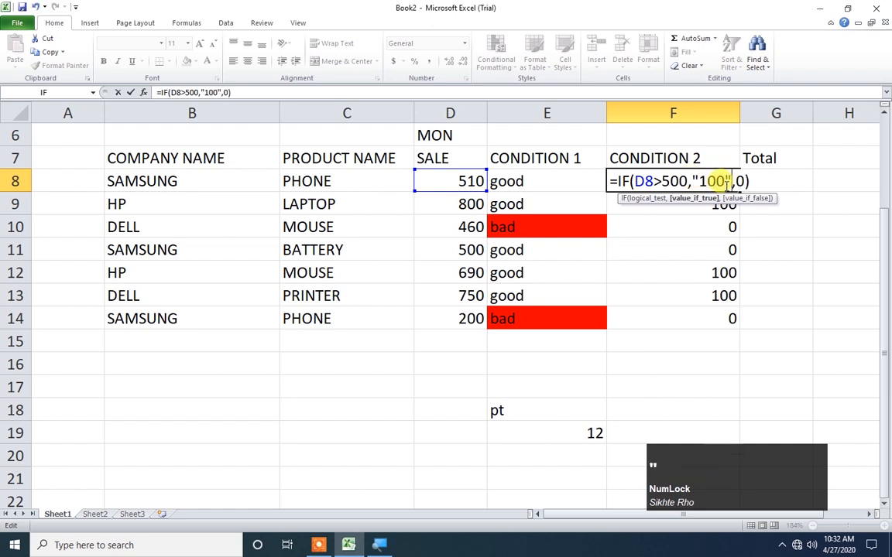
pyautogui.click(737, 181)
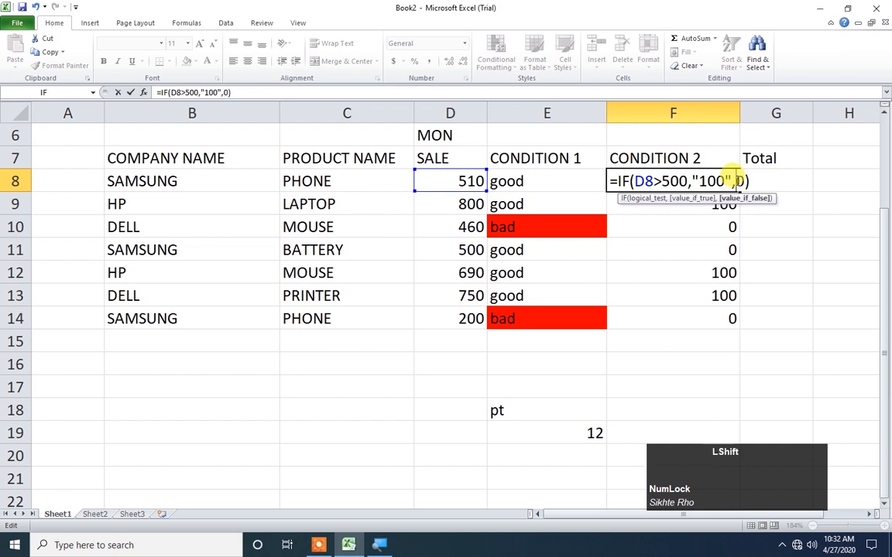
pyautogui.write('"')
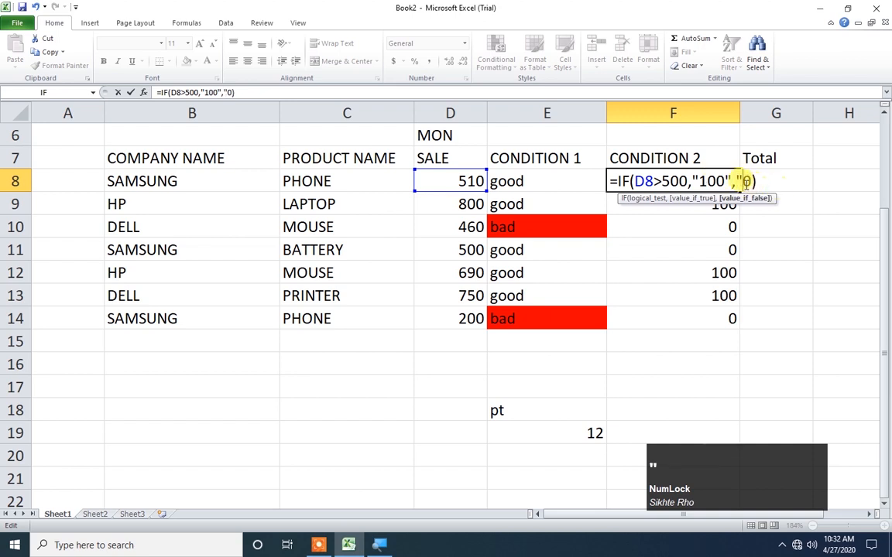
pyautogui.click(753, 181)
pyautogui.write('"')
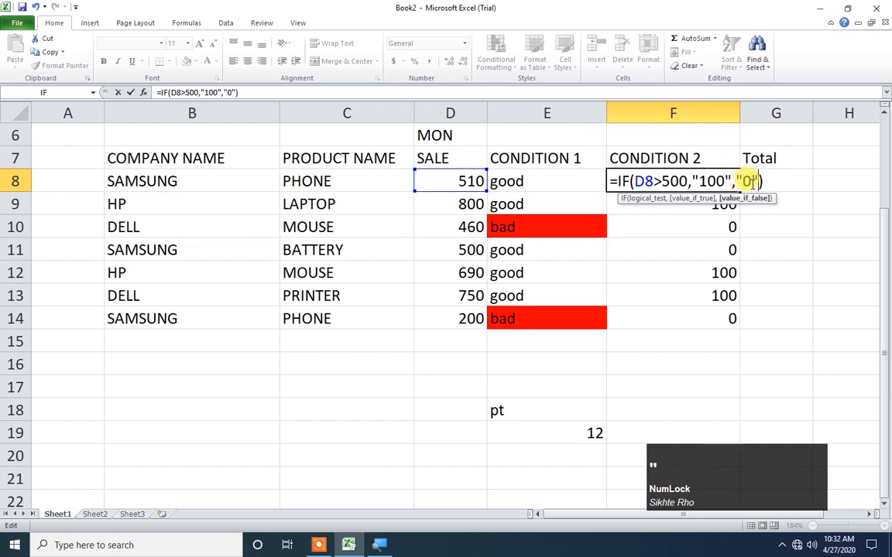
pyautogui.click(764, 181)
pyautogui.press('Return')
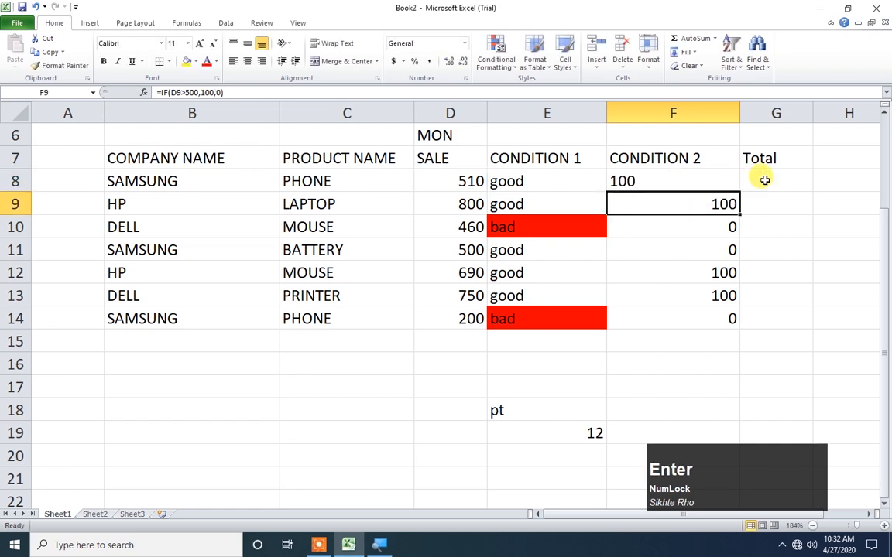
# Fill the formula with the quoted values from F8 down through F14
pyautogui.click(637, 181)
pyautogui.moveTo(738, 191); pyautogui.dragTo(745, 325)
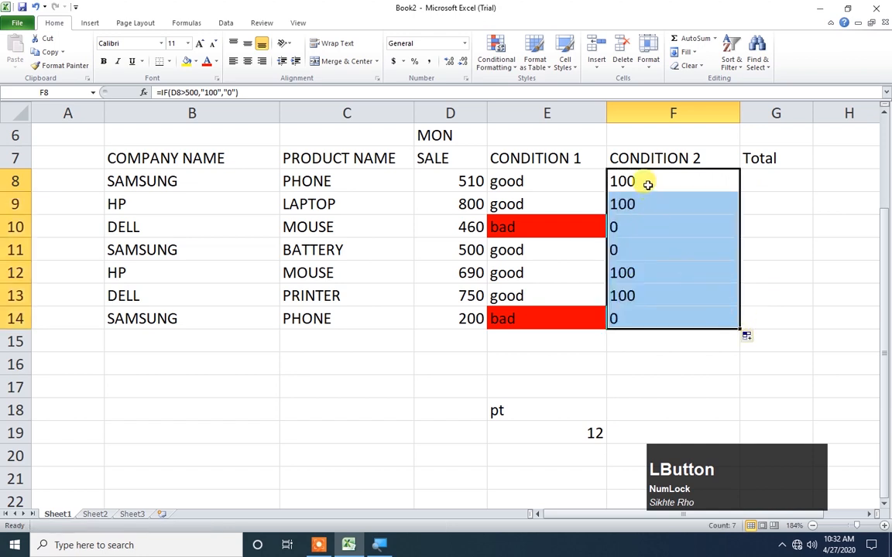
# Inspect the quoted Condition 2 results in F8 and F9 alongside the sale in D8
pyautogui.click(649, 183)
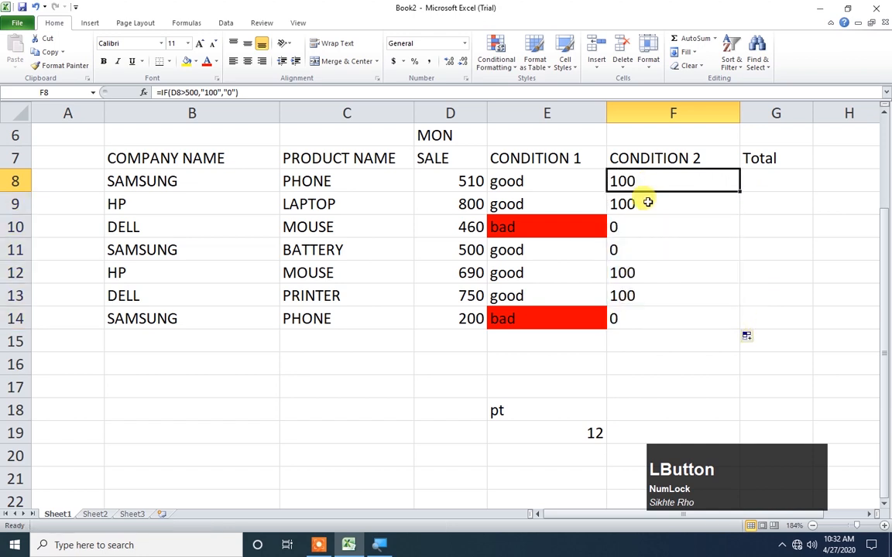
pyautogui.click(648, 202)
pyautogui.click(690, 183)
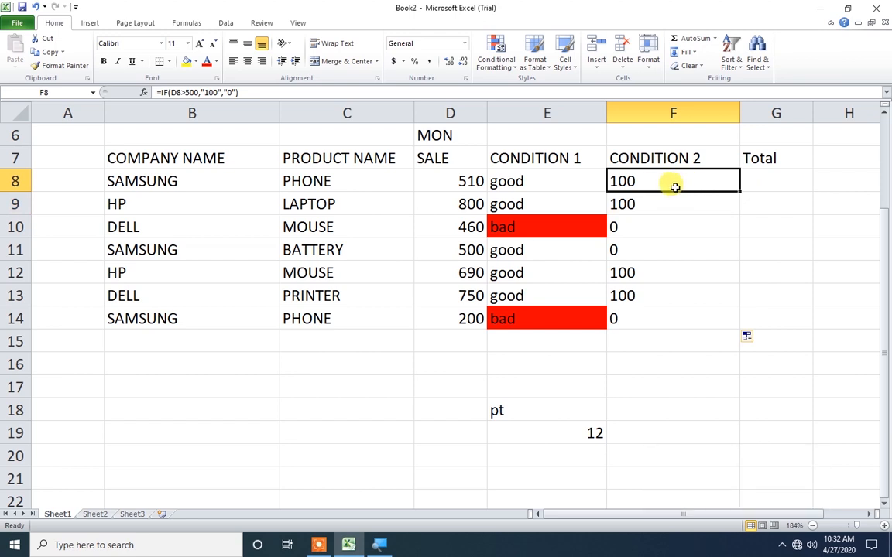
pyautogui.click(750, 181)
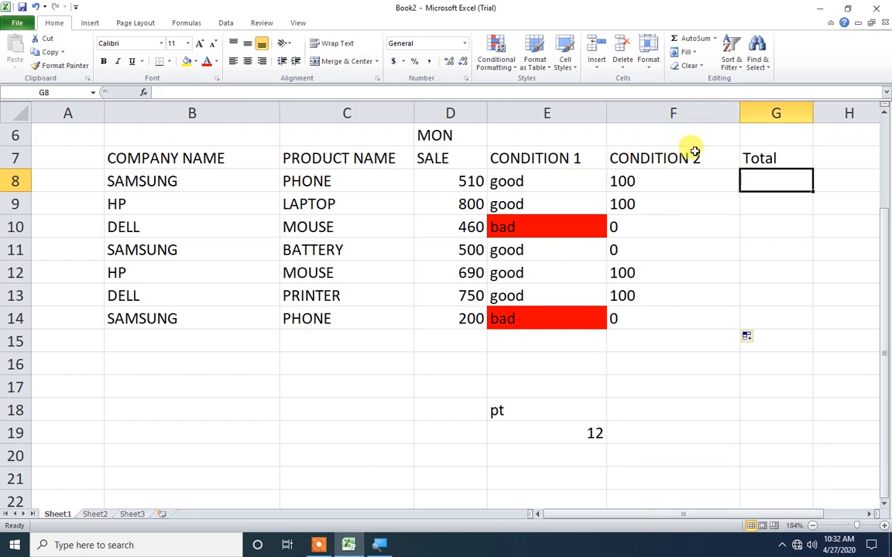
pyautogui.click(458, 186)
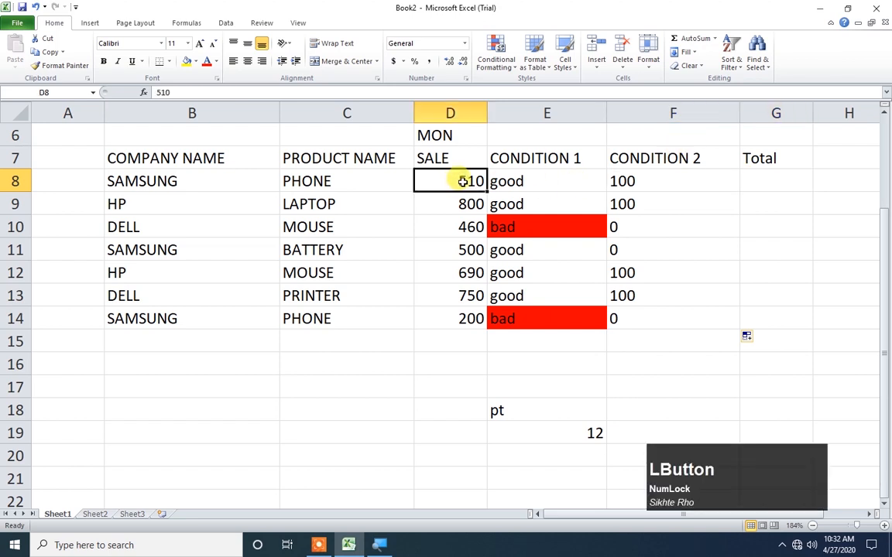
pyautogui.click(647, 181)
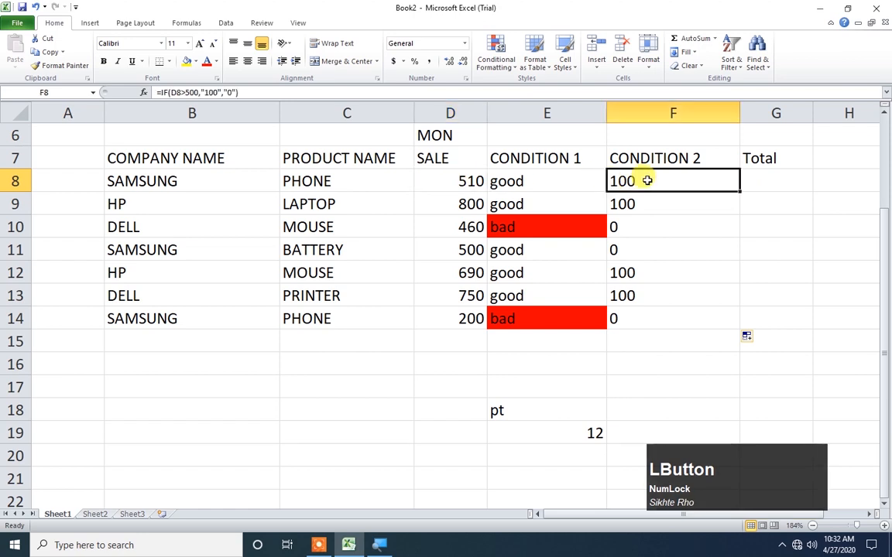
# Total the first row's sale and Condition 2 value in G8 with =SUM(D8,F8)
pyautogui.click(754, 178)
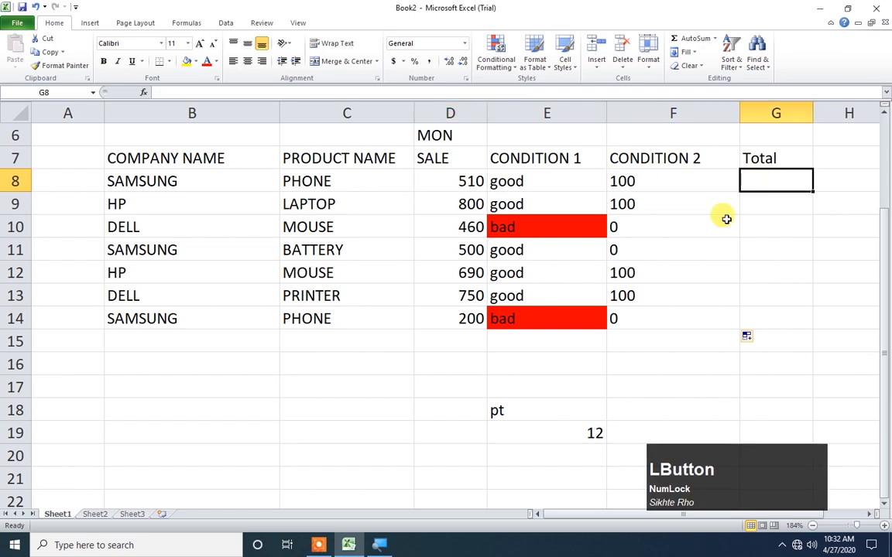
pyautogui.write('=')
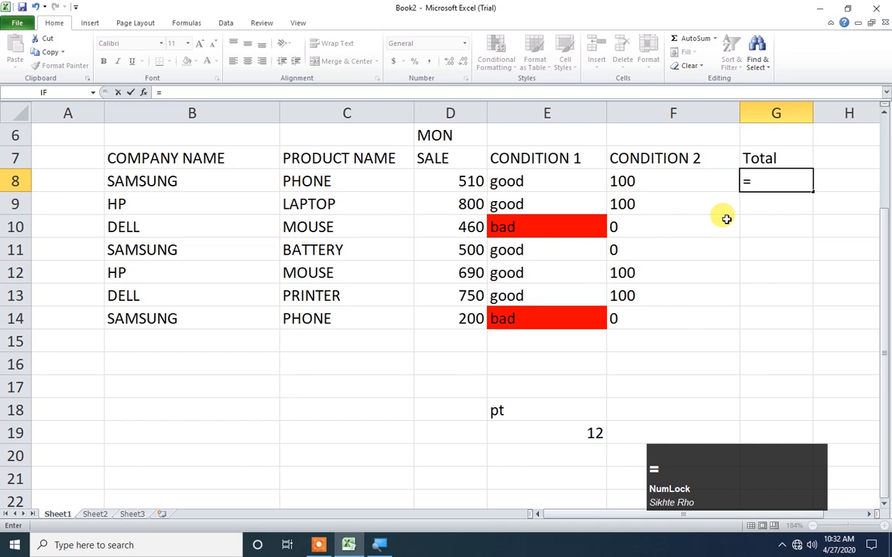
pyautogui.write('sum')
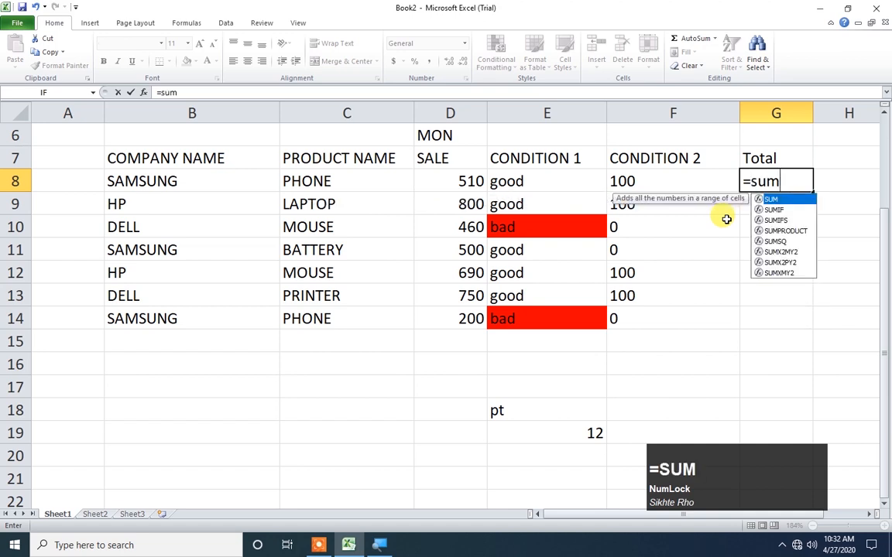
pyautogui.press('Tab')
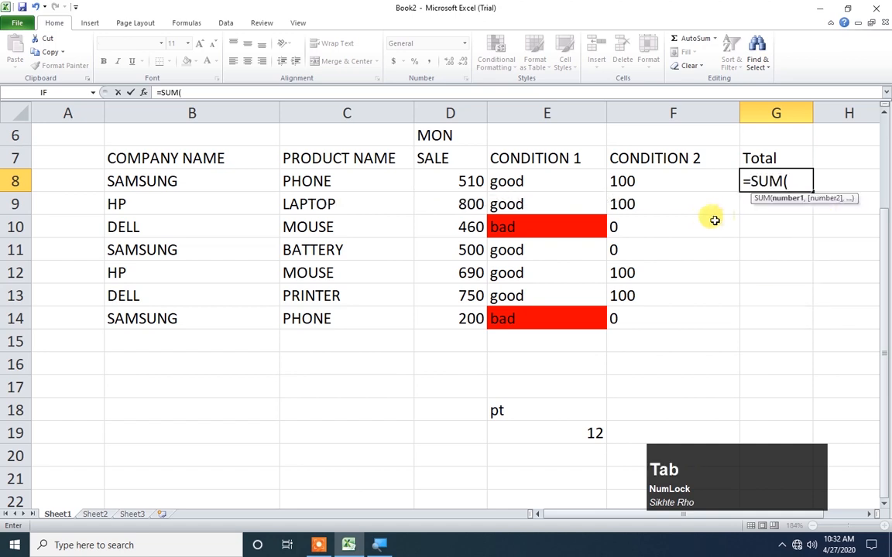
pyautogui.click(460, 180)
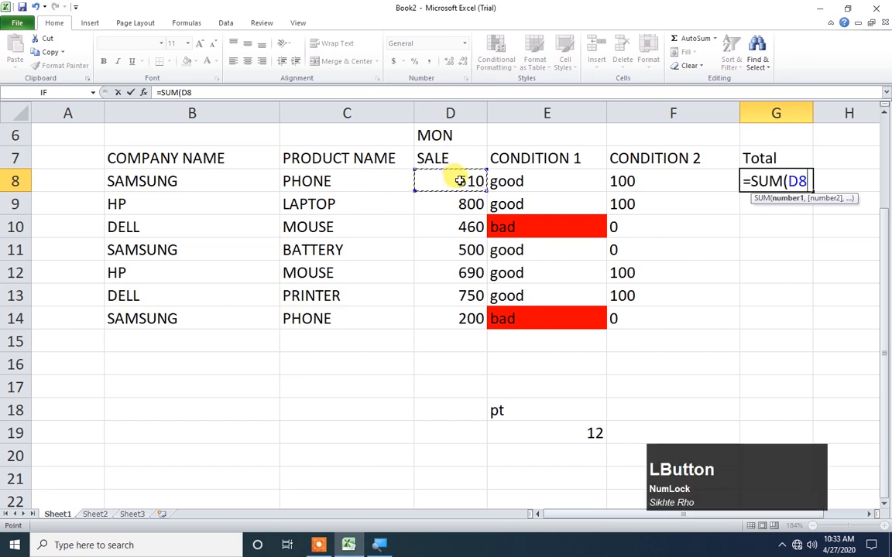
pyautogui.write(',')
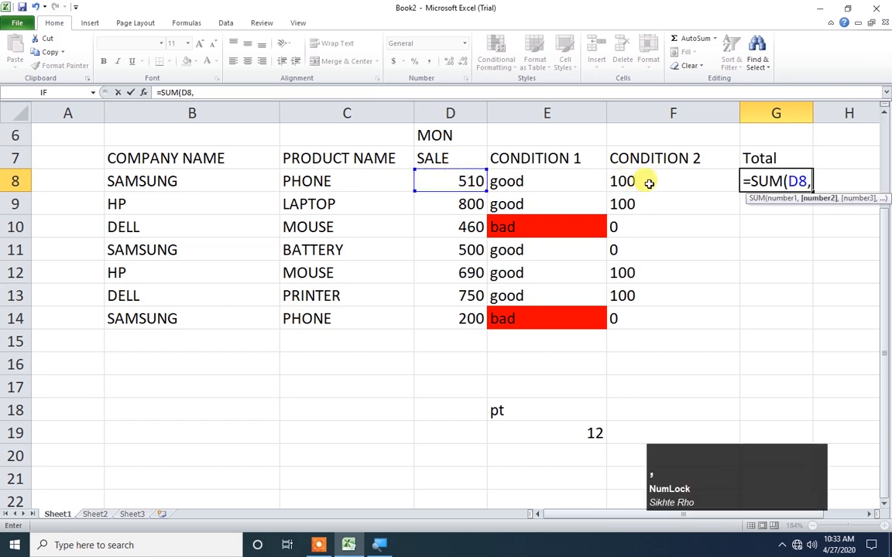
pyautogui.click(650, 183)
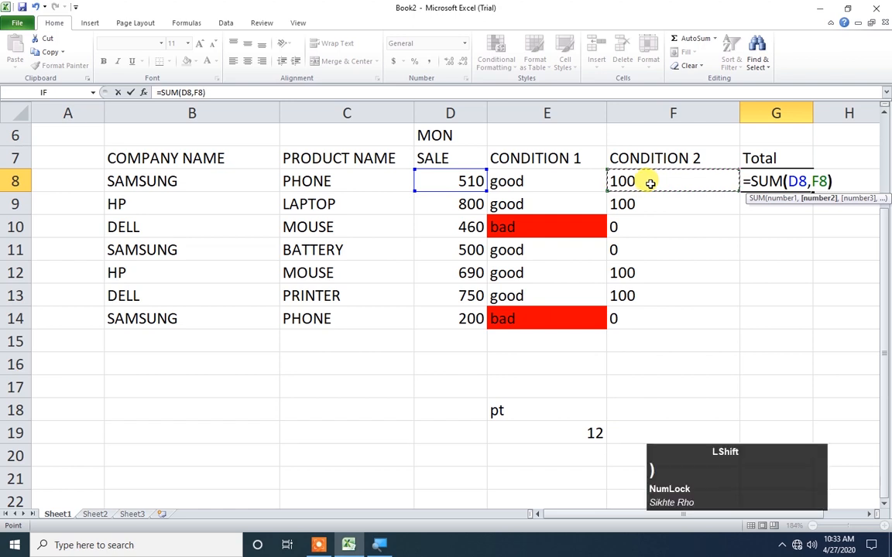
pyautogui.write(')')
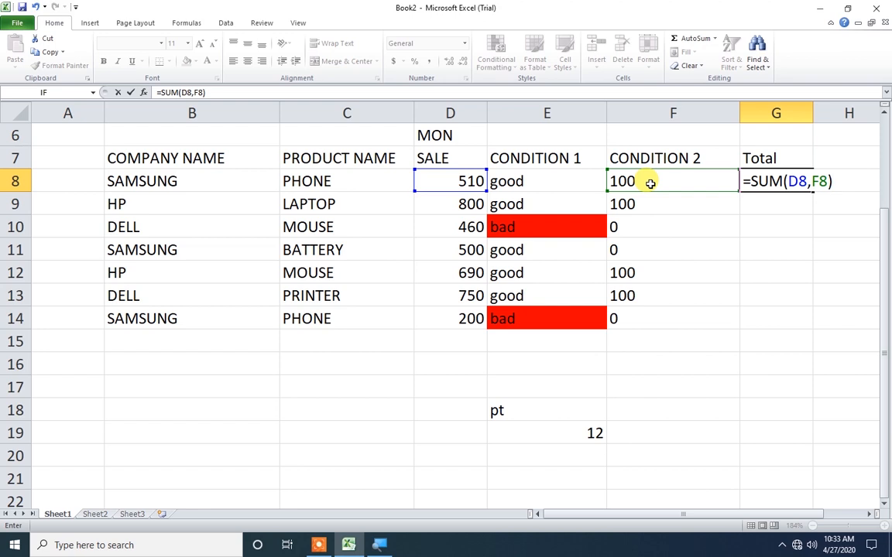
pyautogui.press('Return')
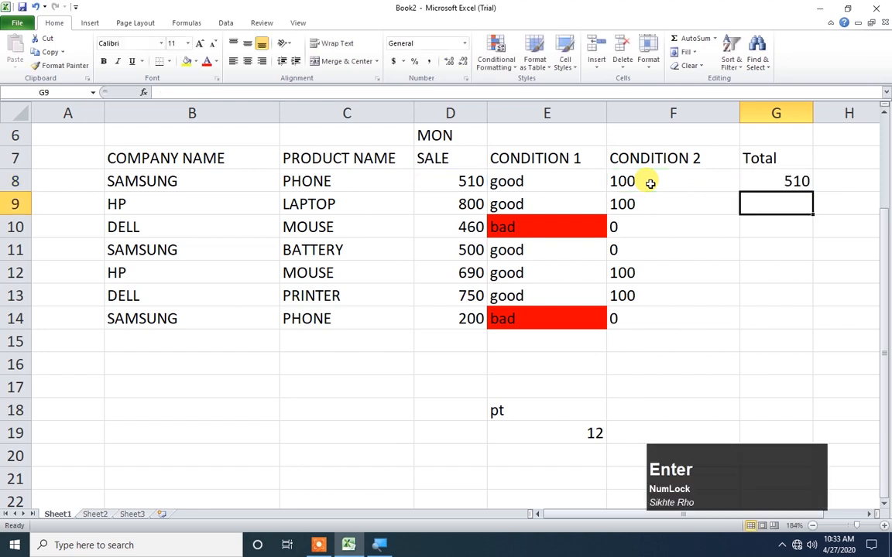
# Check the SUM result in G8 against the sale in D8 and the quoted result in F8
pyautogui.click(774, 182)
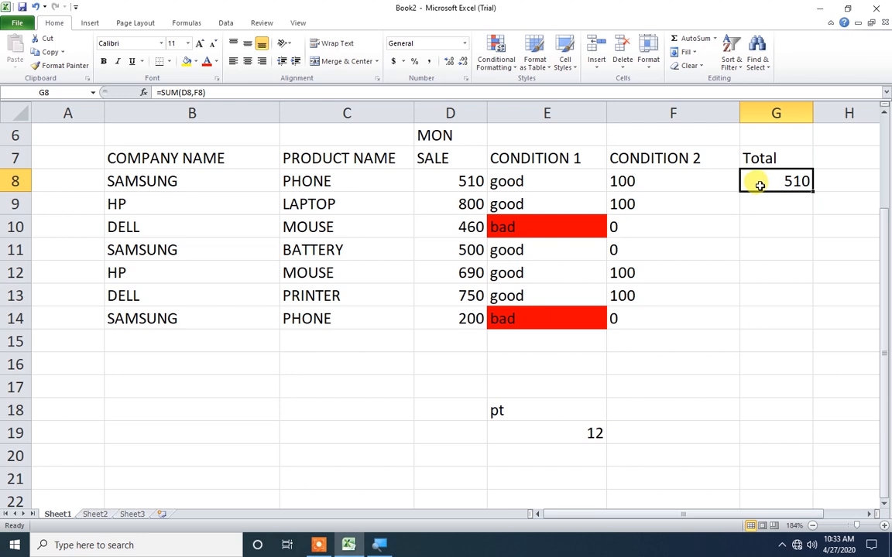
pyautogui.click(454, 185)
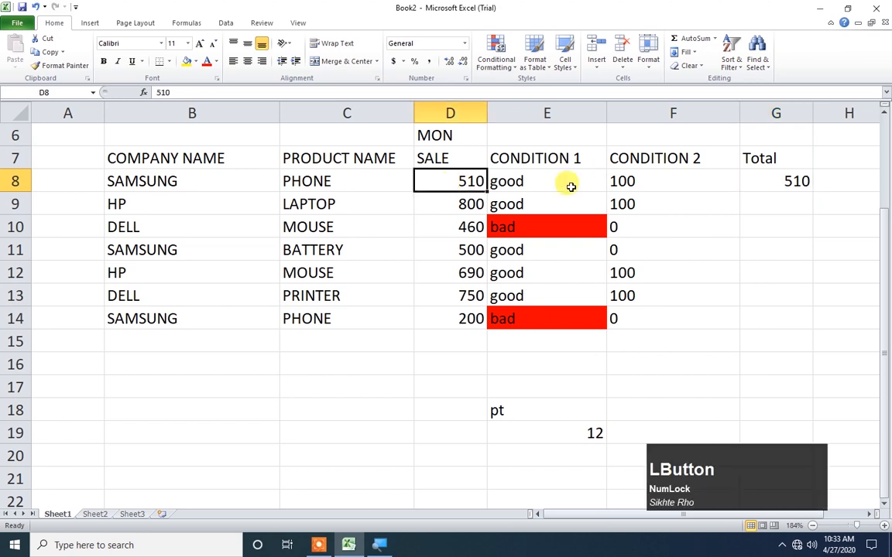
pyautogui.click(684, 181)
pyautogui.click(786, 184)
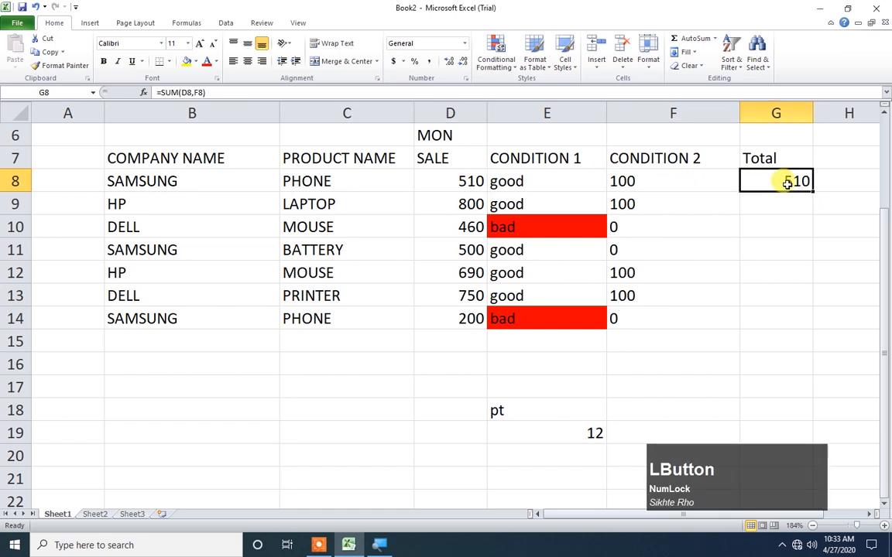
pyautogui.click(654, 180)
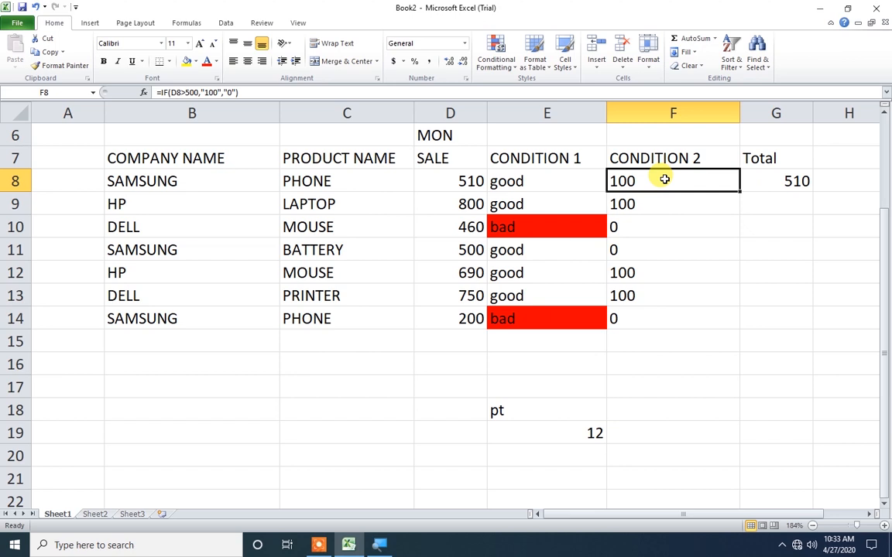
# Clear G8, try totalling the row with =D8+F8 instead of SUM, and undo that entry
pyautogui.click(776, 185)
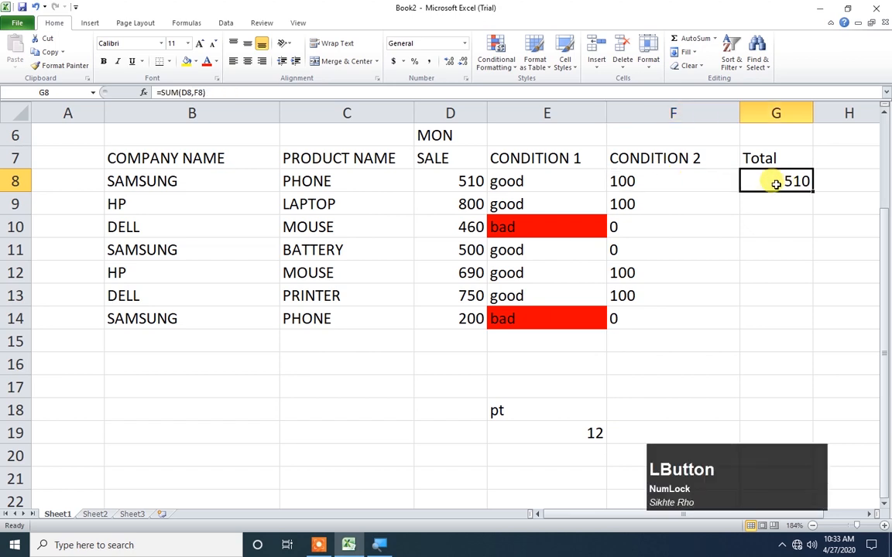
pyautogui.press('BackSpace')
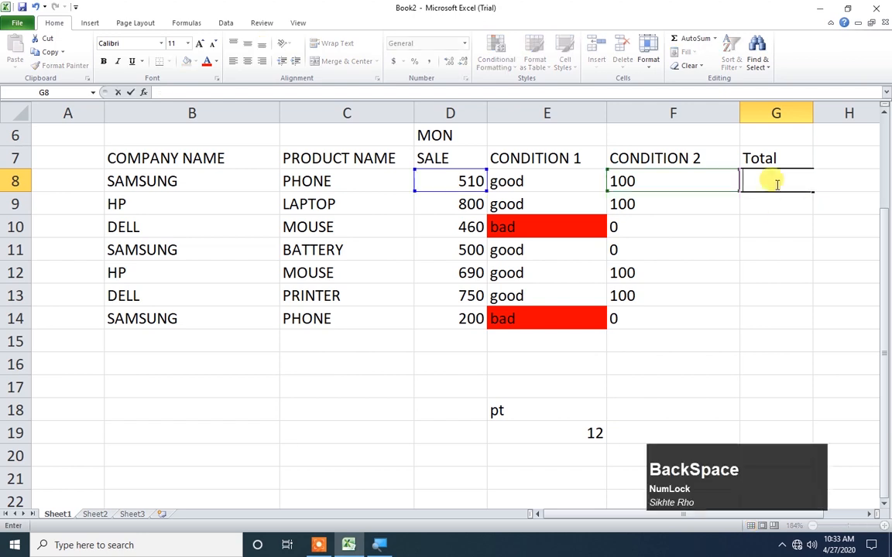
pyautogui.click(763, 206)
pyautogui.click(770, 172)
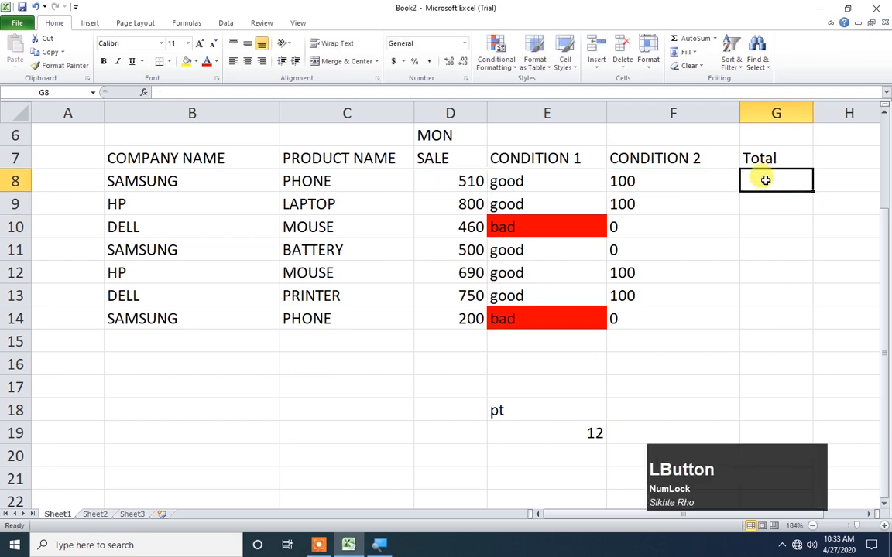
pyautogui.write('=')
pyautogui.click(463, 183)
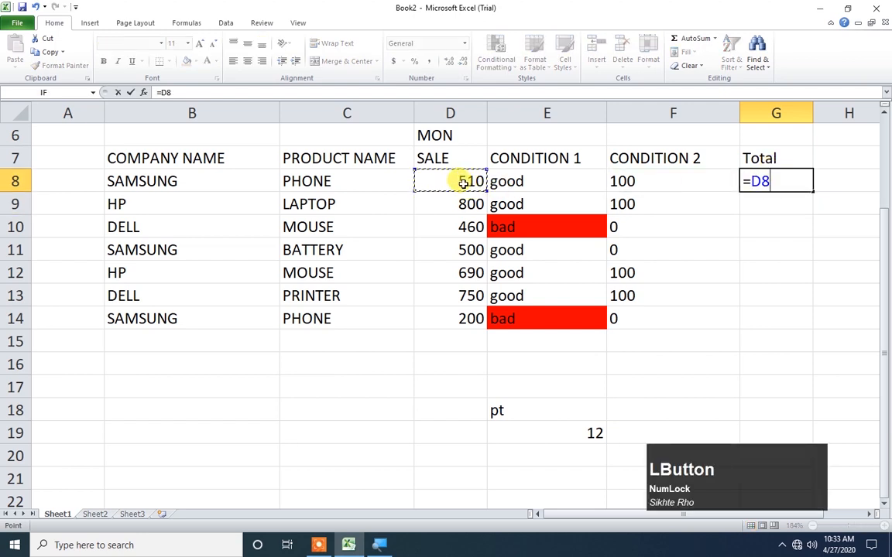
pyautogui.write('+')
pyautogui.click(662, 182)
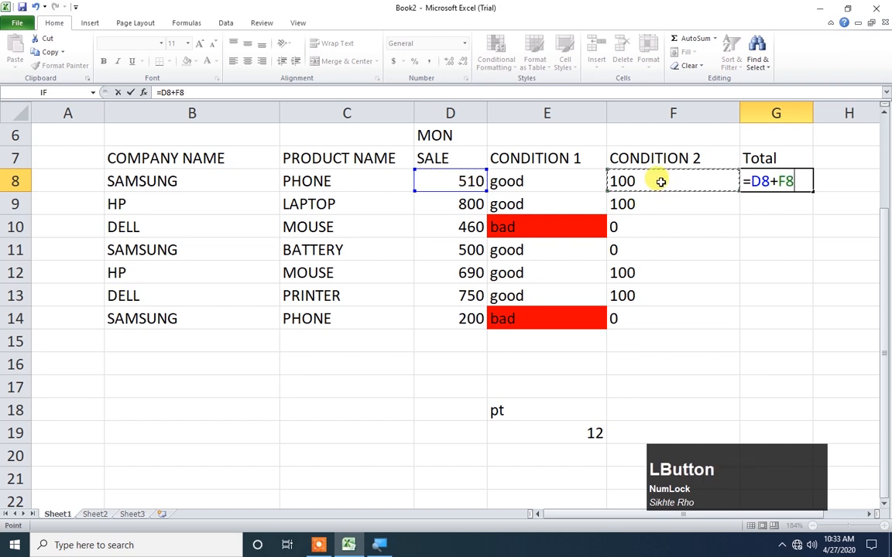
pyautogui.press('Return')
pyautogui.click(797, 182)
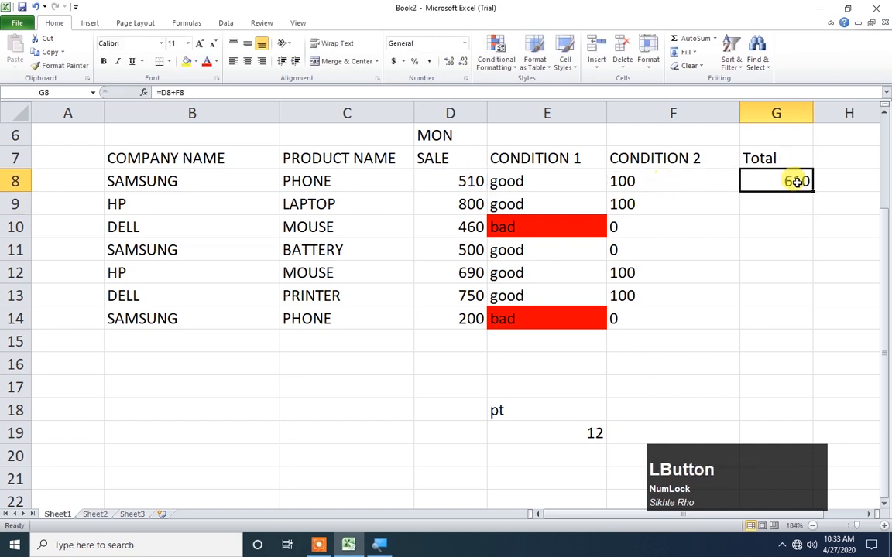
pyautogui.hotkey('ctrl', 'z')
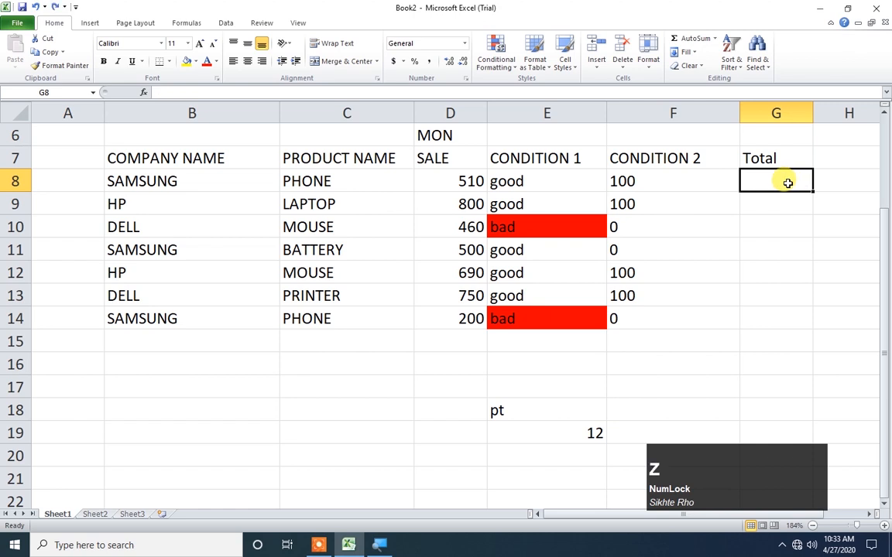
# Enter =SUM(D8,F8) in the empty G8 cell to total the row with the SUM function
pyautogui.write('=')
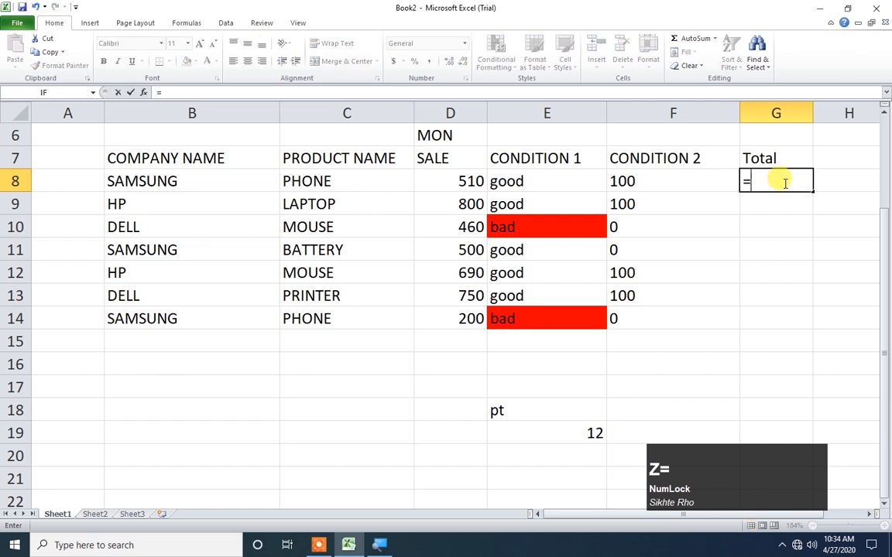
pyautogui.write('sum')
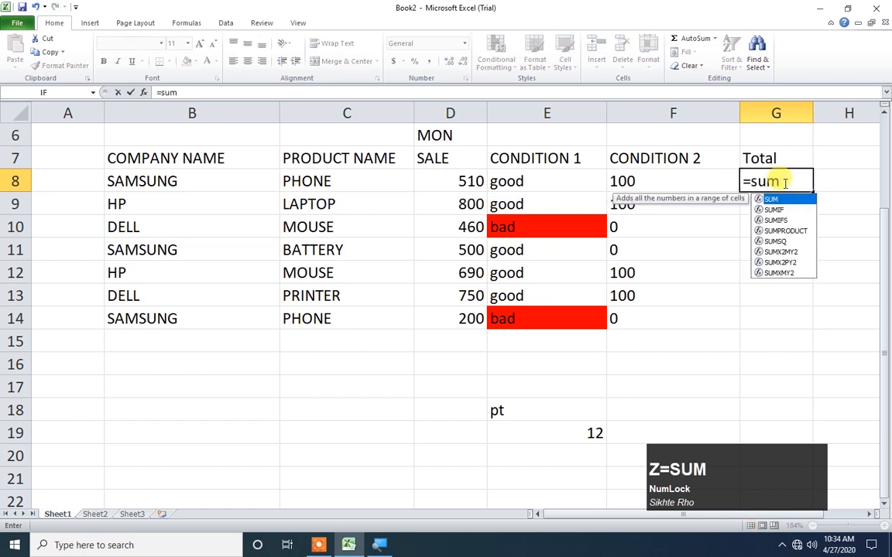
pyautogui.press('Tab')
pyautogui.click(462, 181)
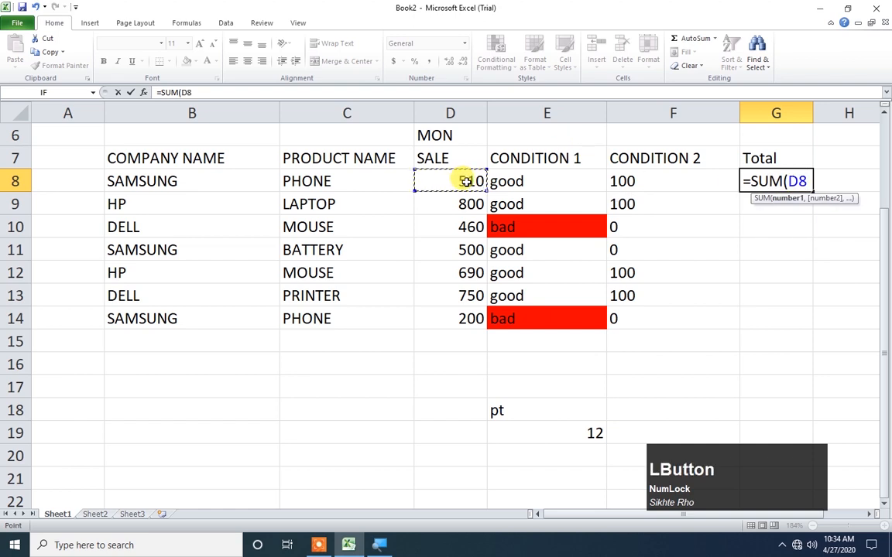
pyautogui.write(',')
pyautogui.click(660, 180)
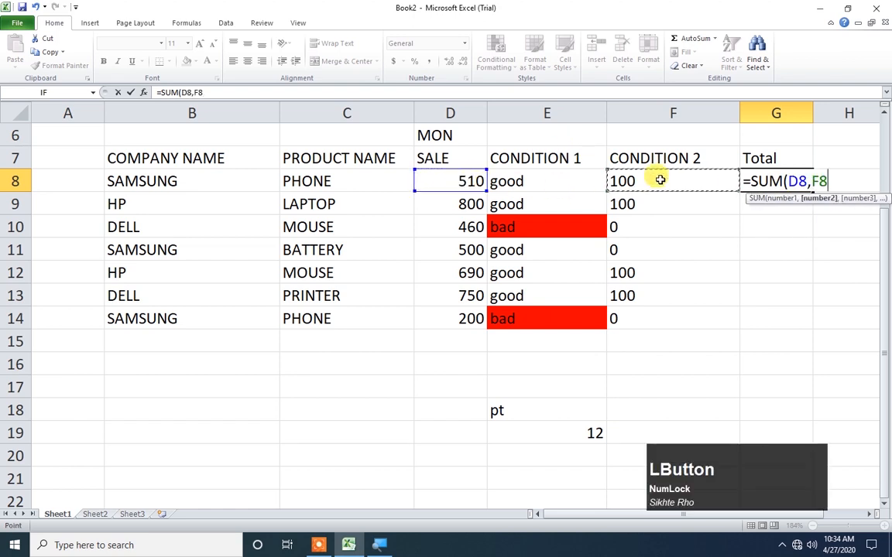
pyautogui.write(')')
pyautogui.press('Return')
pyautogui.click(780, 180)
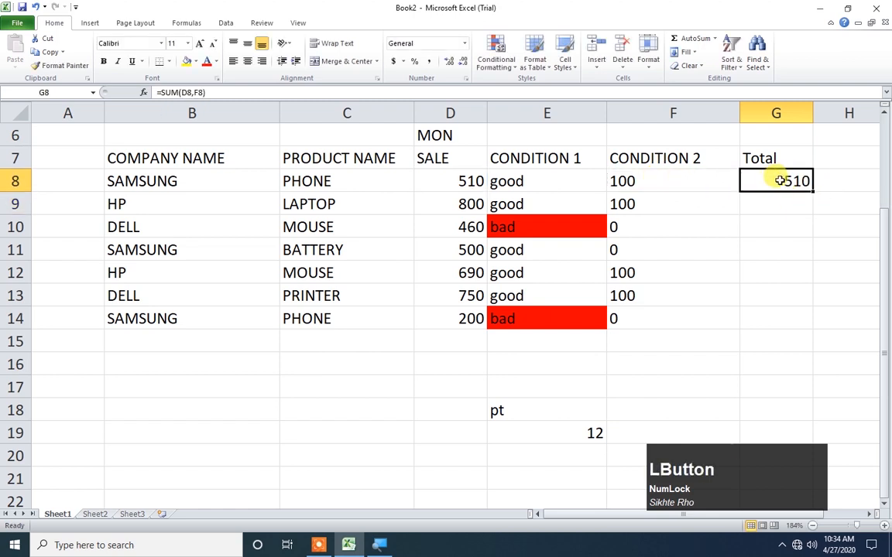
# Remove the quotation marks around both result values in F8, making it =IF(D8>500,100,0), and check the total in G8
pyautogui.click(663, 176)
pyautogui.doubleClick(658, 172)
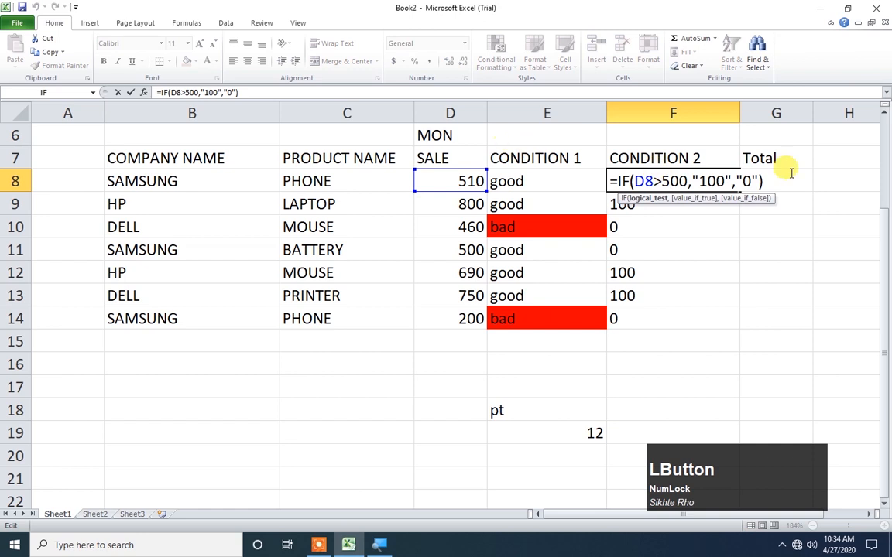
pyautogui.click(695, 180)
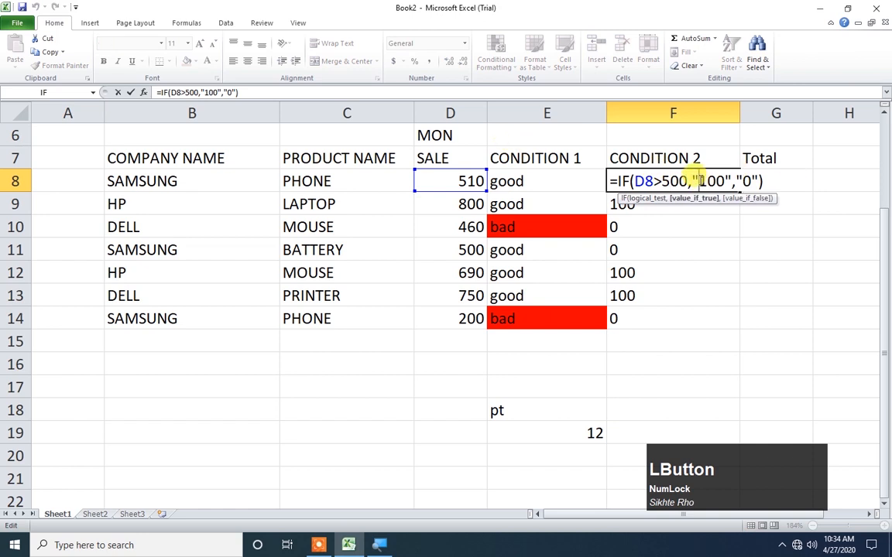
pyautogui.press('BackSpace')
pyautogui.click(721, 181)
pyautogui.press('BackSpace')
pyautogui.click(727, 181)
pyautogui.press('BackSpace')
pyautogui.click(737, 181)
pyautogui.press('BackSpace')
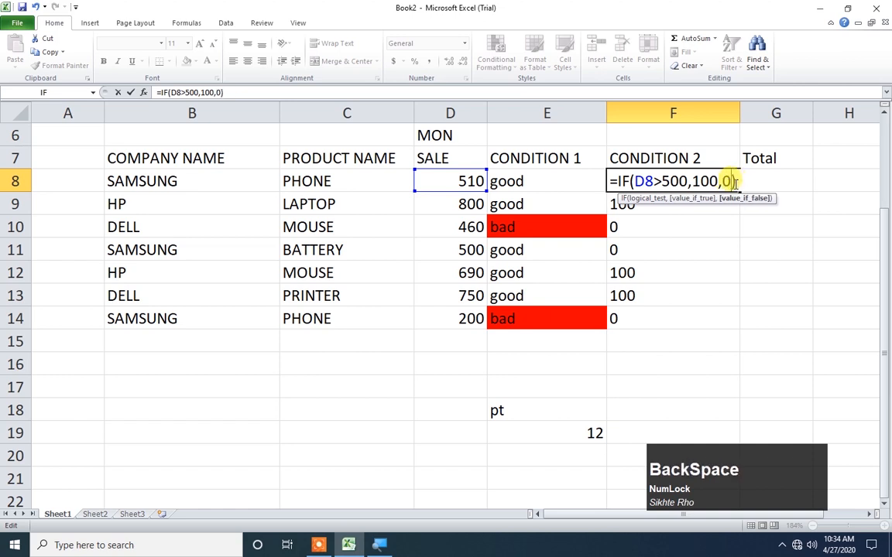
pyautogui.press('Return')
pyautogui.click(721, 181)
pyautogui.click(787, 183)
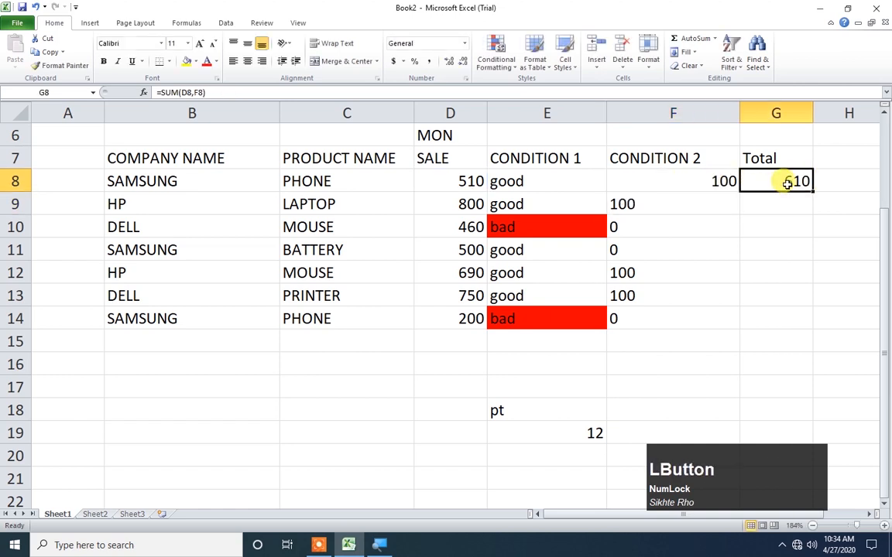
# Fill the unquoted IF formula from F8 down through F14
pyautogui.click(706, 180)
pyautogui.moveTo(741, 193); pyautogui.dragTo(724, 326)
pyautogui.click(668, 182)
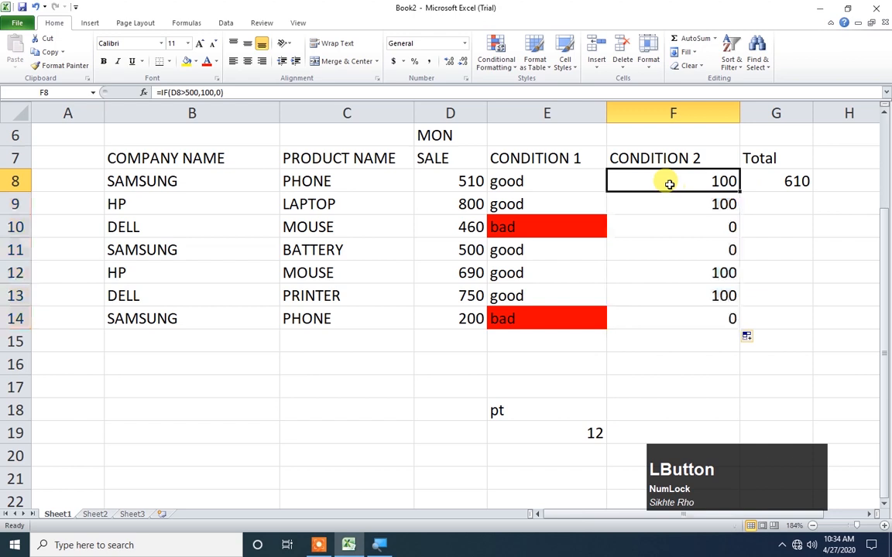
# Review the IF formula with quoted "good" and "bad" results in E8 and fill it down through E14
pyautogui.click(545, 175)
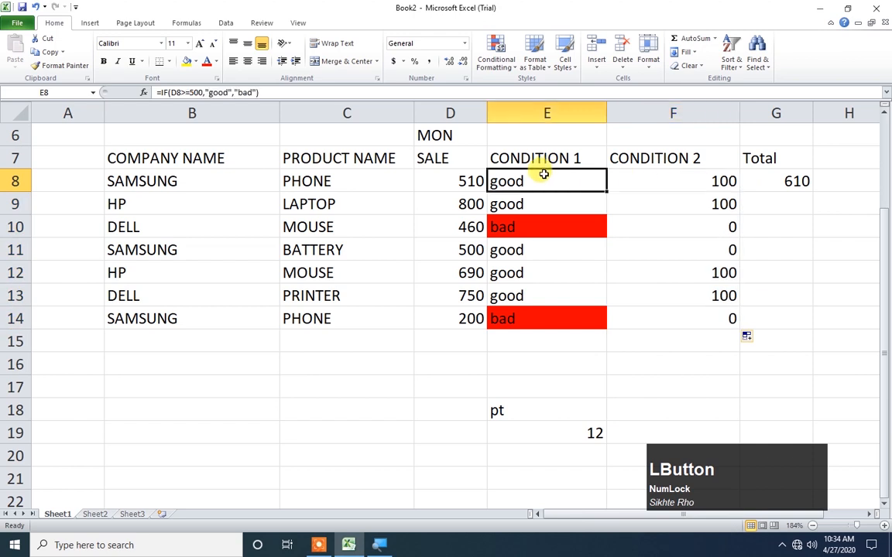
pyautogui.click(219, 92)
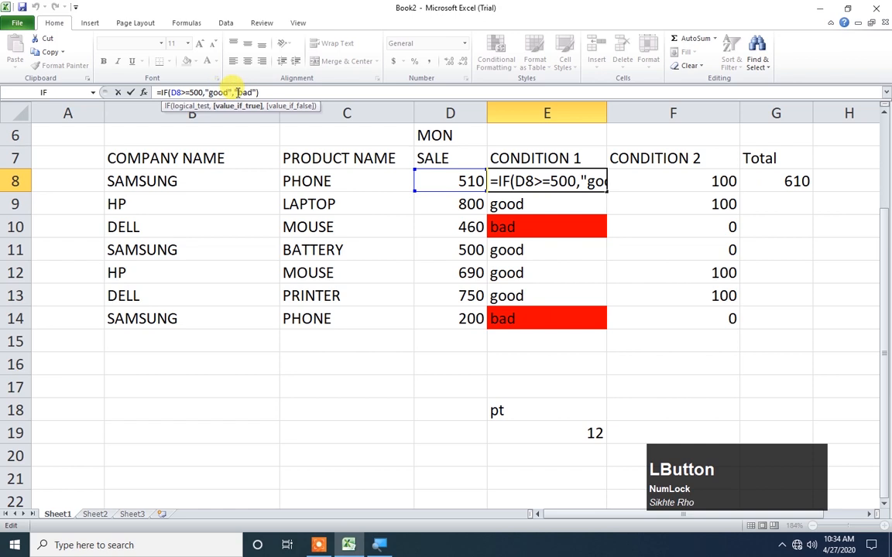
pyautogui.press('Return')
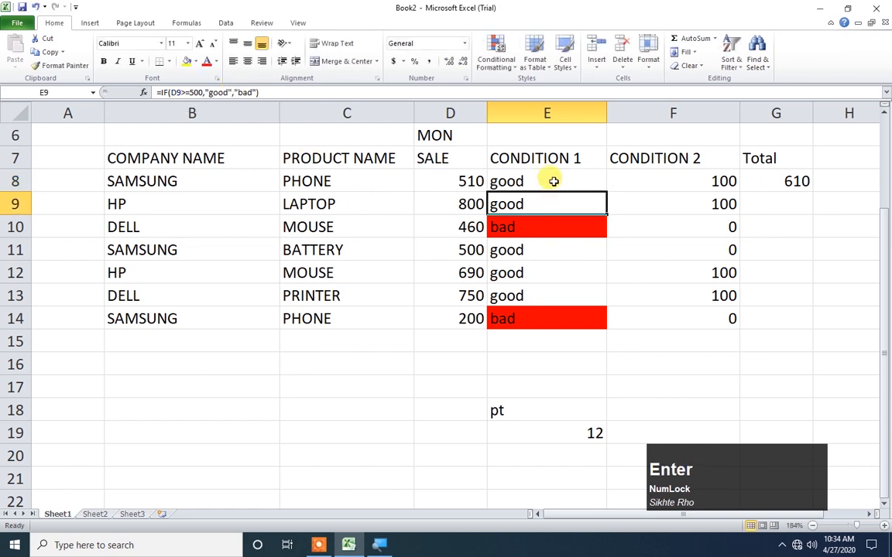
pyautogui.click(589, 185)
pyautogui.moveTo(607, 189); pyautogui.dragTo(587, 324)
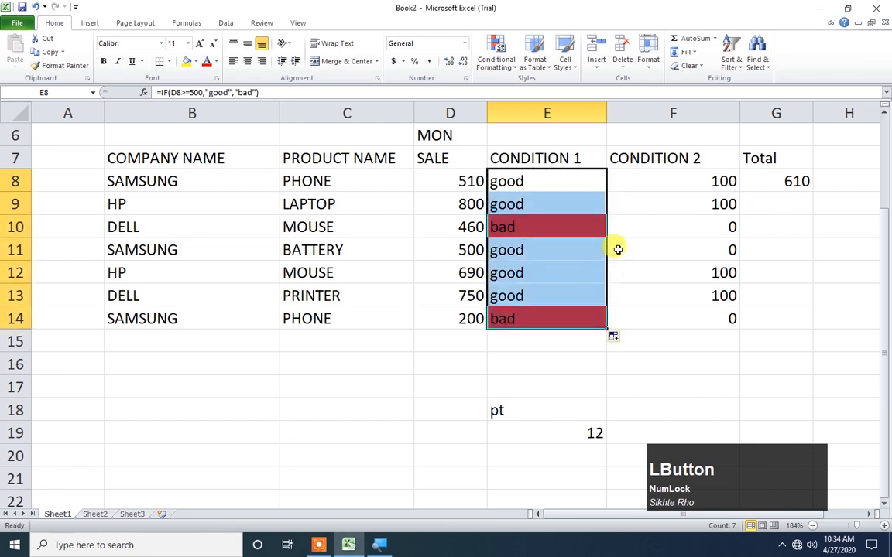
# Examine the unquoted numeric results in F8's IF formula and how they feed the row total in G8
pyautogui.click(674, 181)
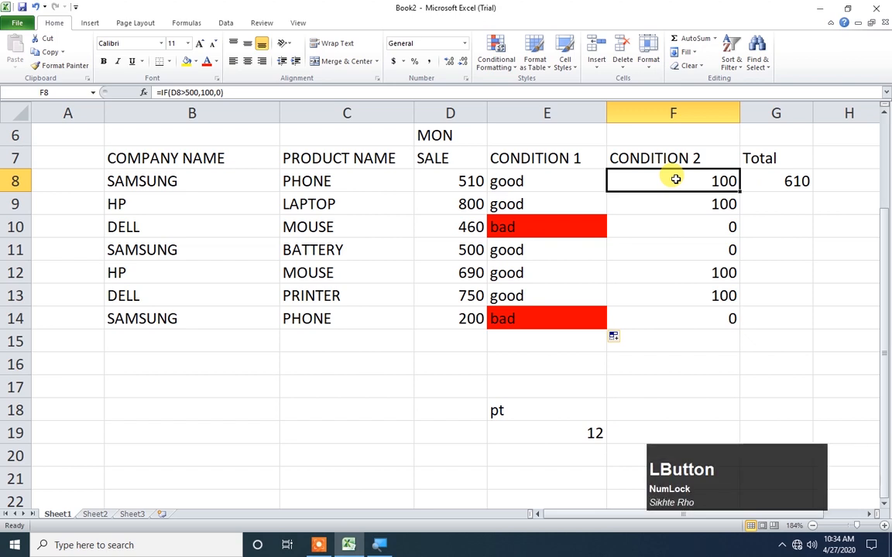
pyautogui.doubleClick(676, 180)
pyautogui.click(692, 181)
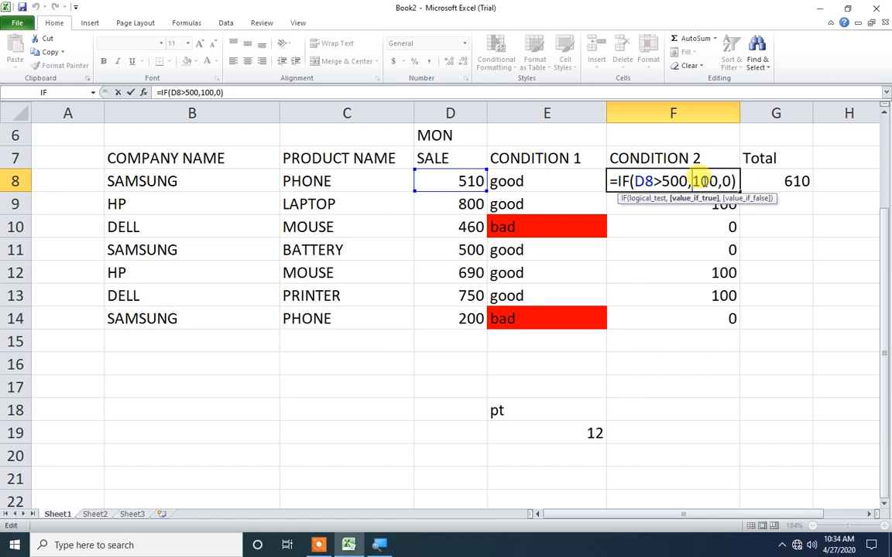
pyautogui.press('Return')
pyautogui.click(732, 179)
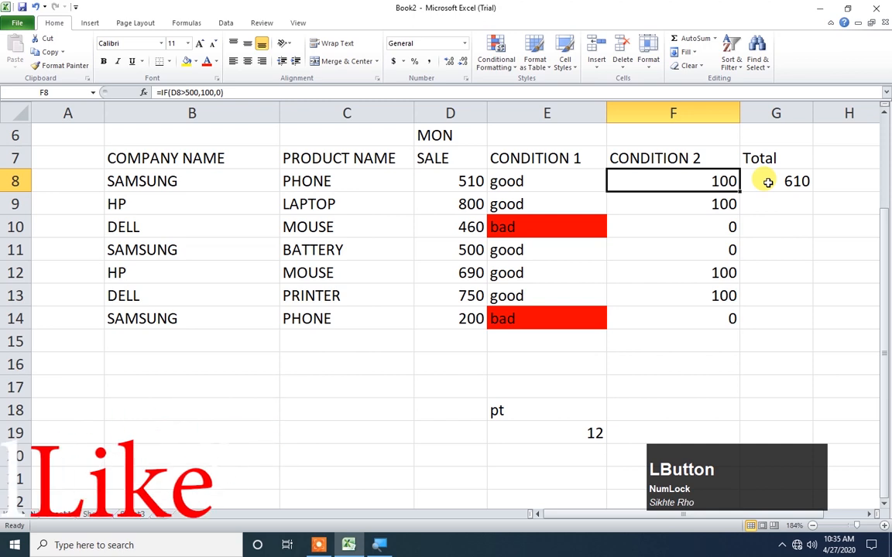
pyautogui.click(760, 182)
pyautogui.click(720, 182)
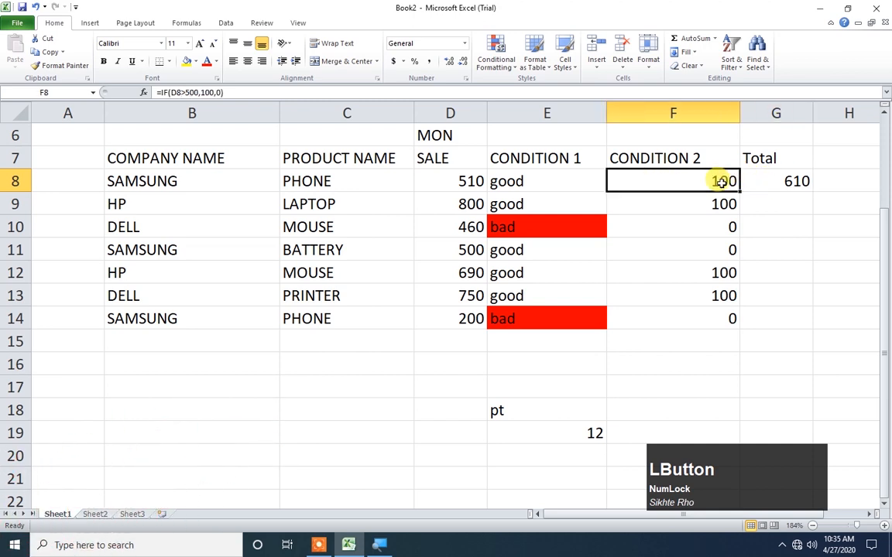
pyautogui.moveTo(499, 174); pyautogui.dragTo(749, 179)
pyautogui.click(693, 178)
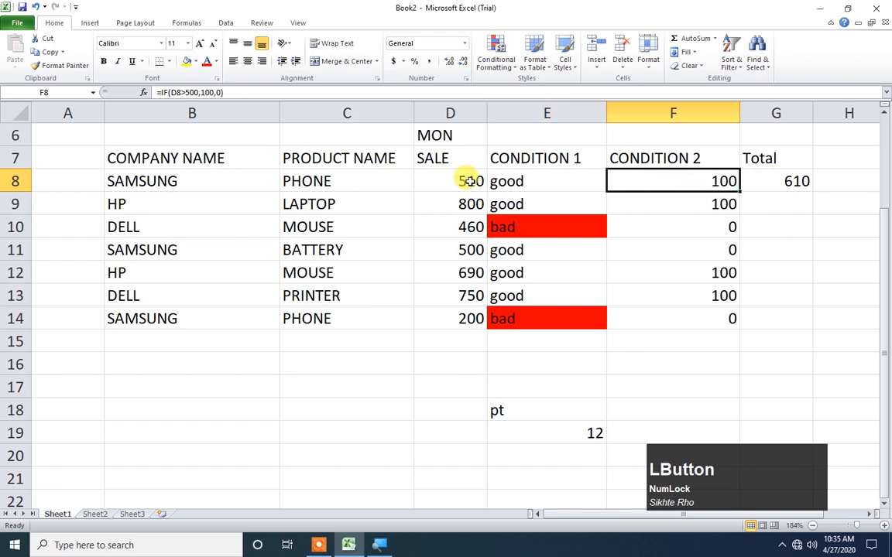
pyautogui.click(440, 176)
pyautogui.click(759, 179)
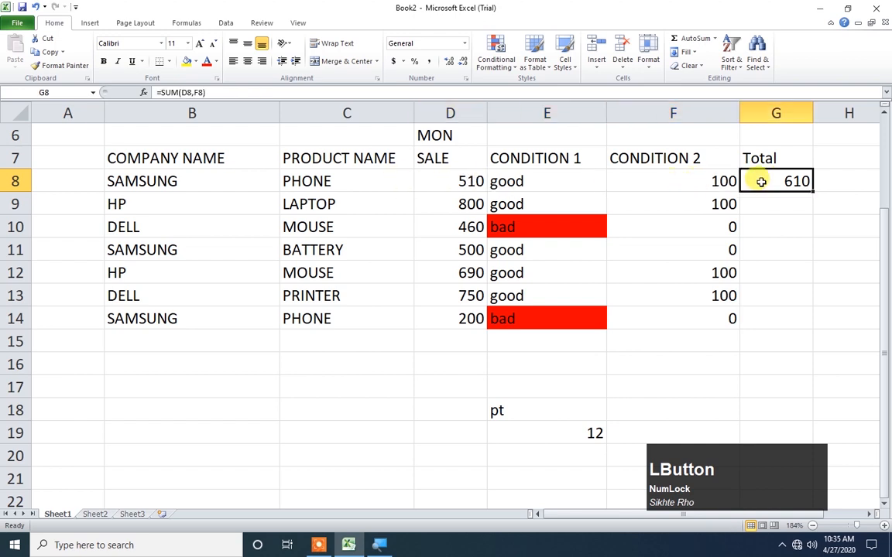
pyautogui.click(707, 182)
pyautogui.doubleClick(707, 182)
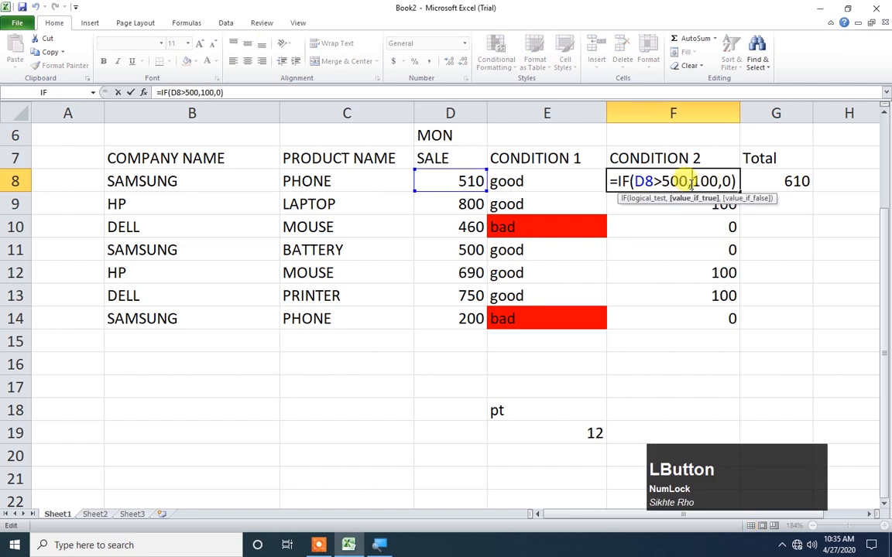
pyautogui.press('Return')
# Fill the SUM formula from G8 down through G14 to total every product row
pyautogui.click(790, 180)
pyautogui.moveTo(814, 193); pyautogui.dragTo(796, 323)
pyautogui.click(762, 271)
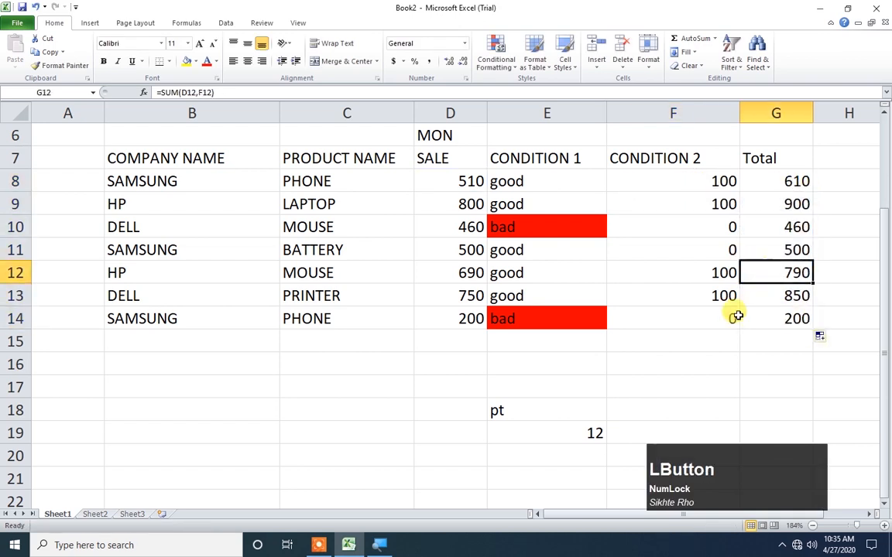
pyautogui.click(696, 386)
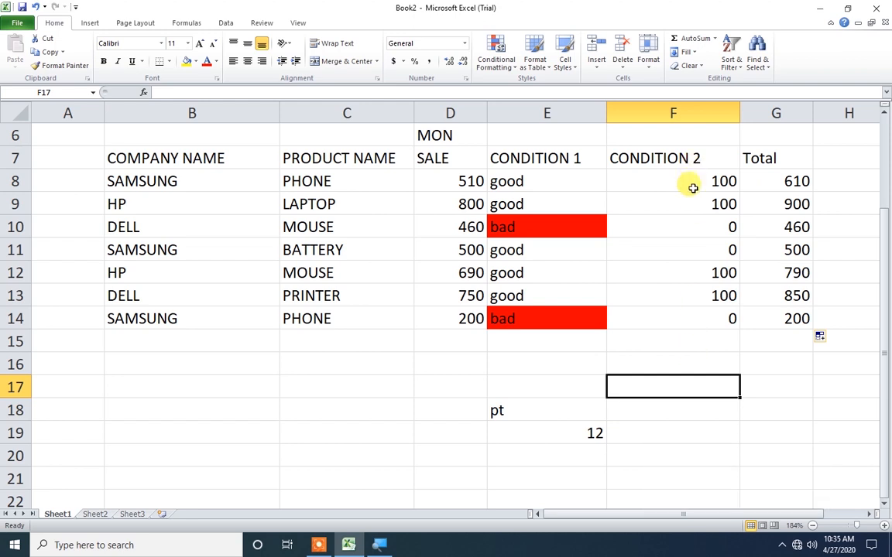
# Compare the quoted text results in E8's IF formula with the unquoted numbers in F8's IF formula
pyautogui.click(562, 179)
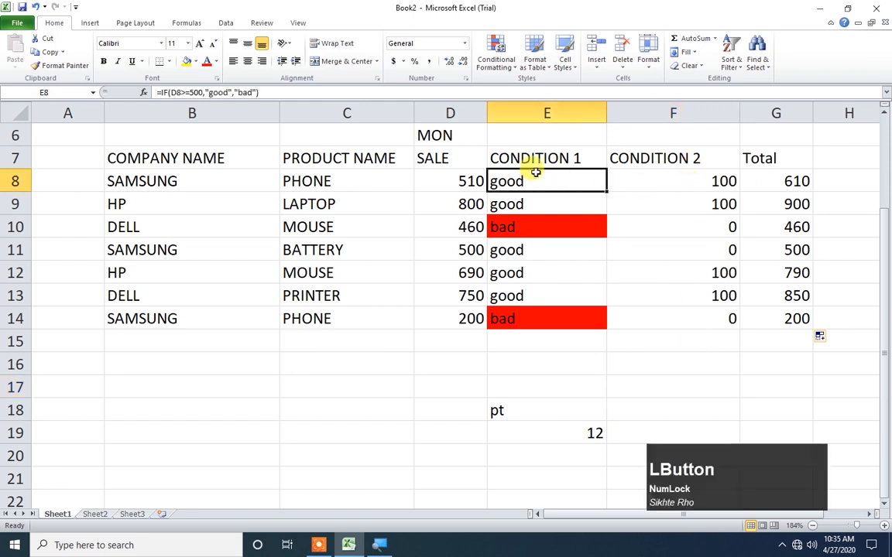
pyautogui.doubleClick(217, 92)
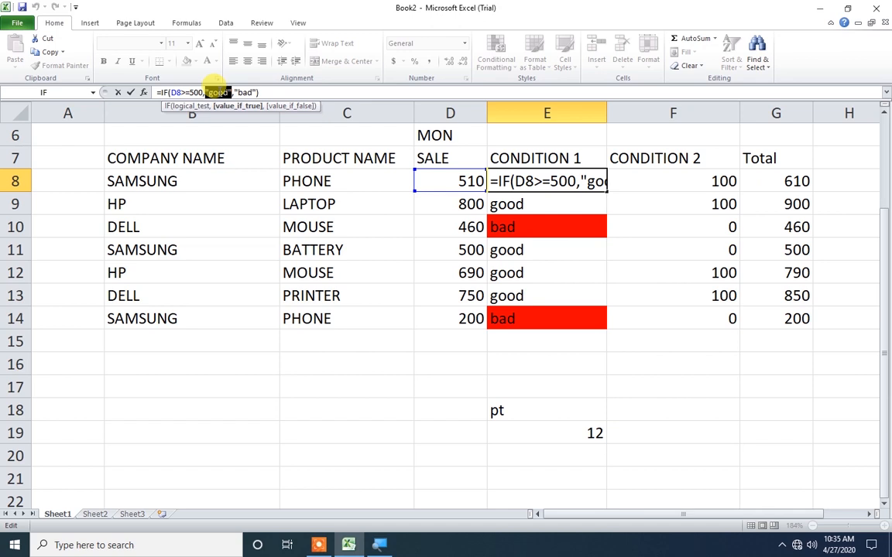
pyautogui.click(227, 91)
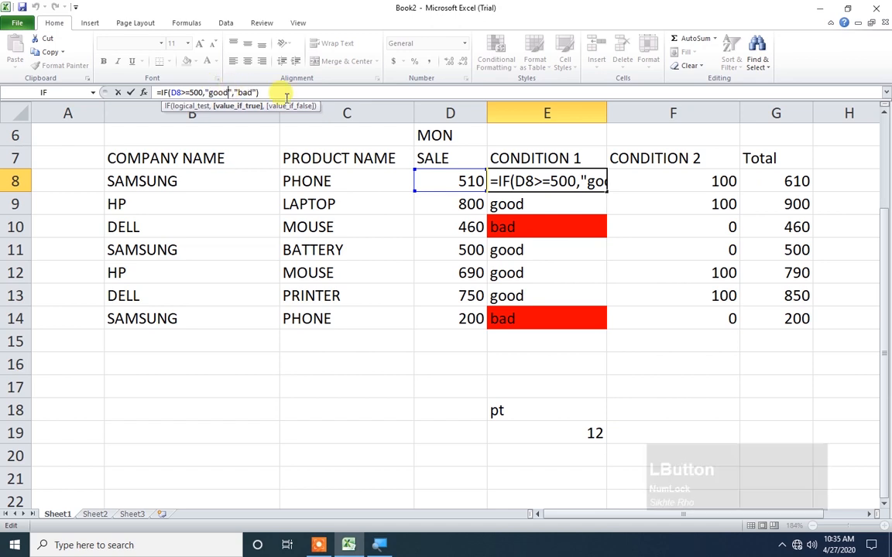
pyautogui.press('Return')
pyautogui.click(692, 179)
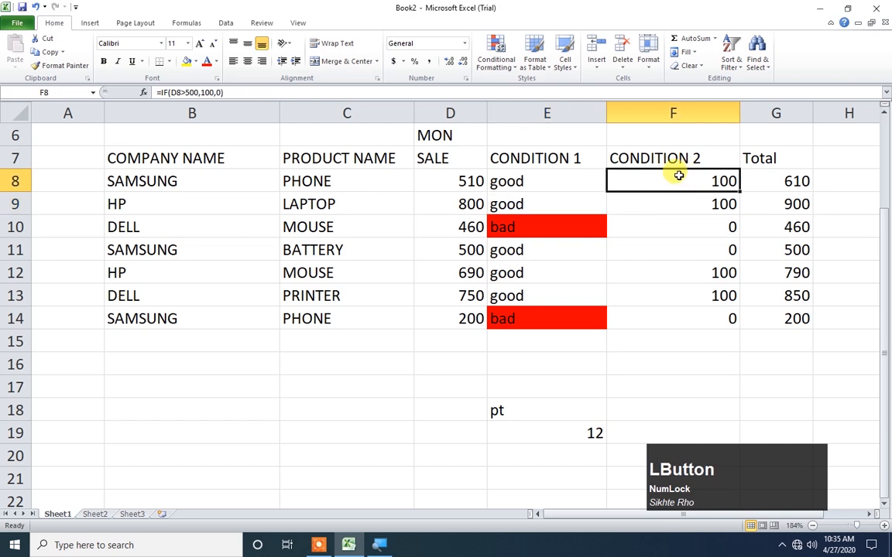
pyautogui.doubleClick(203, 93)
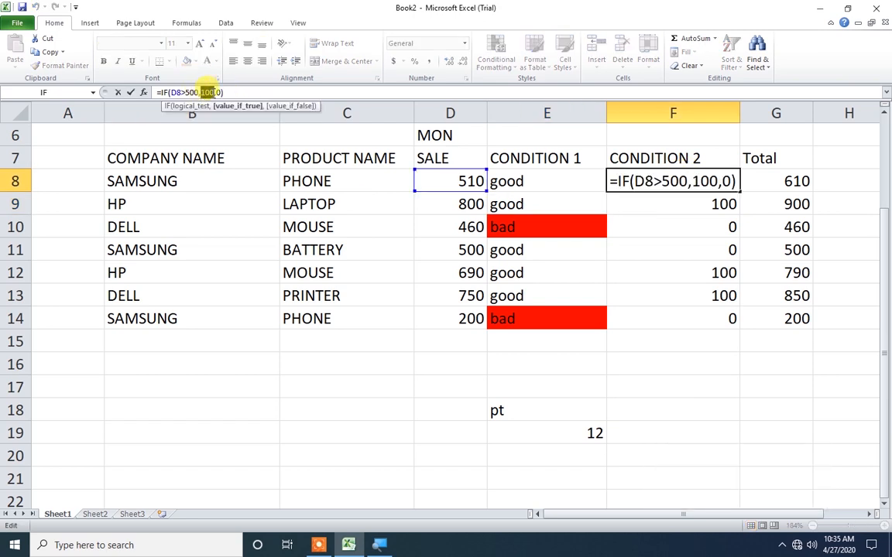
pyautogui.press('Return')
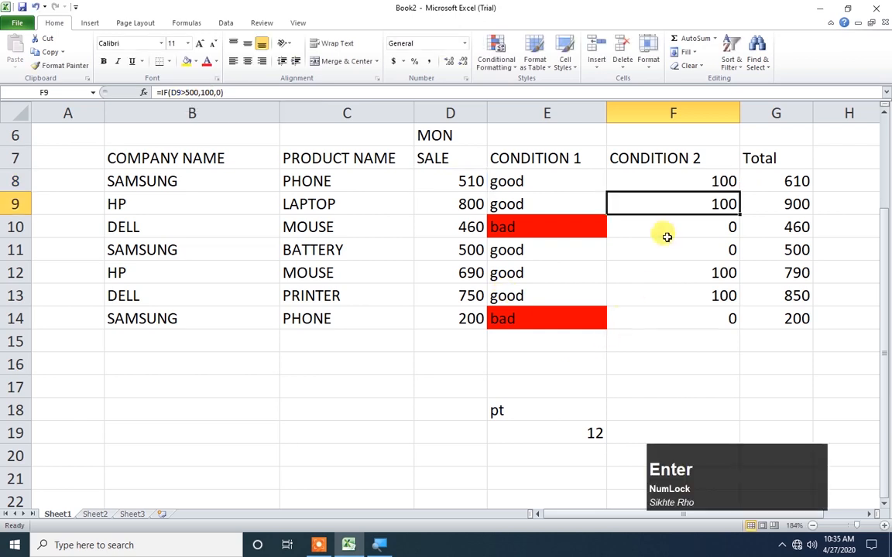
pyautogui.moveTo(532, 407); pyautogui.dragTo(576, 440)
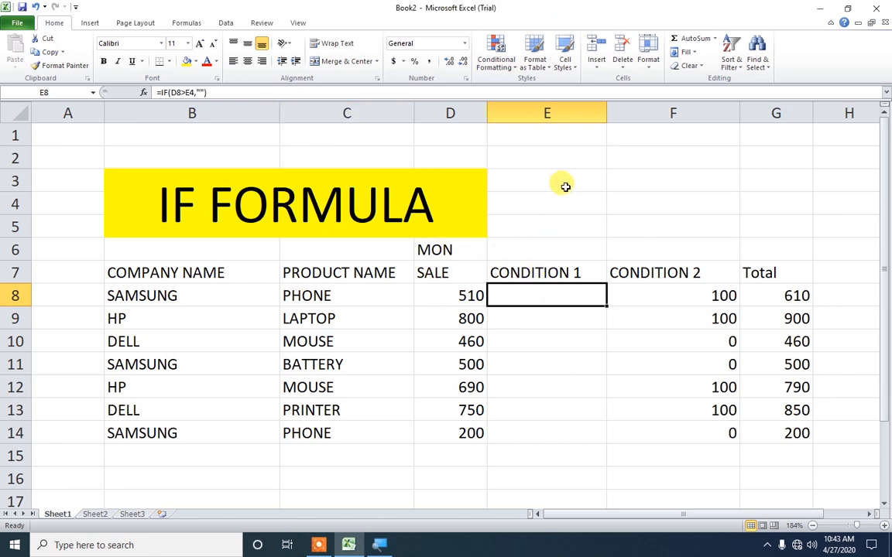
# Enter the labels logic, true and false in cells E3, E4 and E5 beside the IF FORMULA title
pyautogui.click(638, 178)
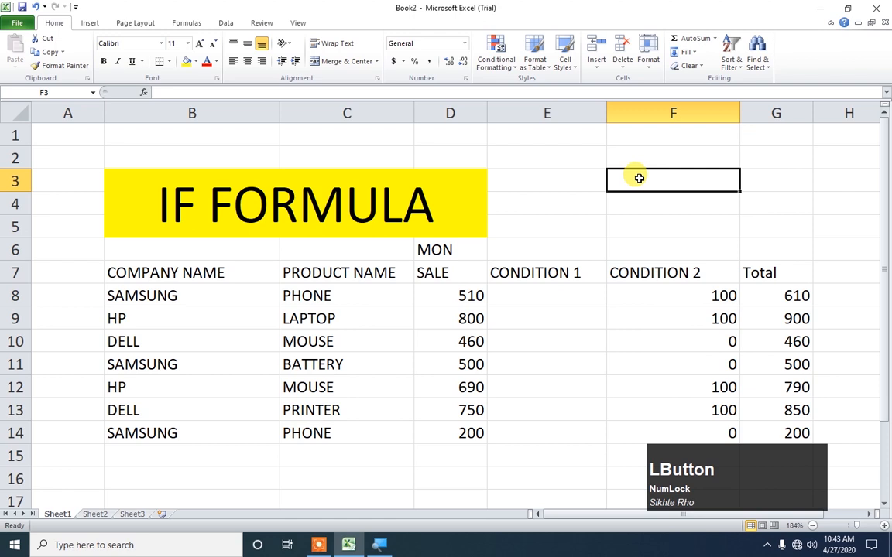
pyautogui.click(550, 188)
pyautogui.write('logic')
pyautogui.click(552, 199)
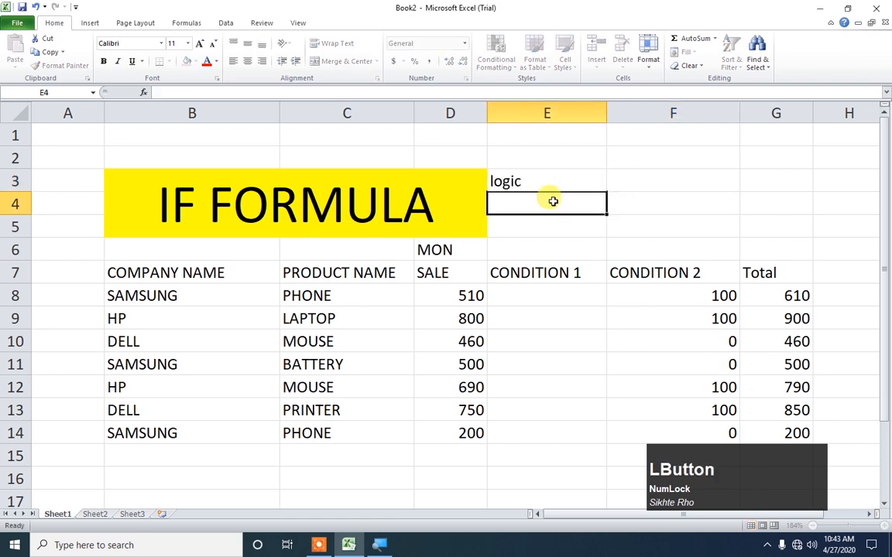
pyautogui.write('tur')
pyautogui.press('BackSpace')
pyautogui.press('BackSpace')
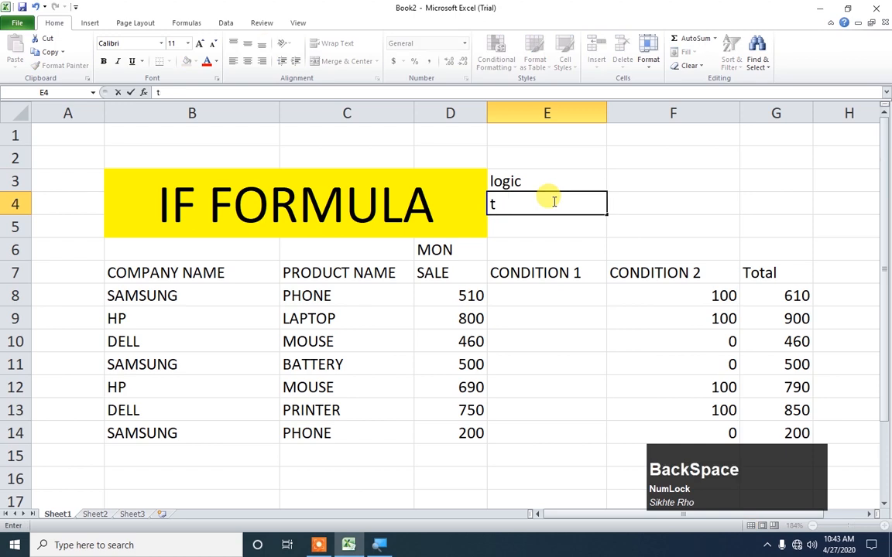
pyautogui.write('rue')
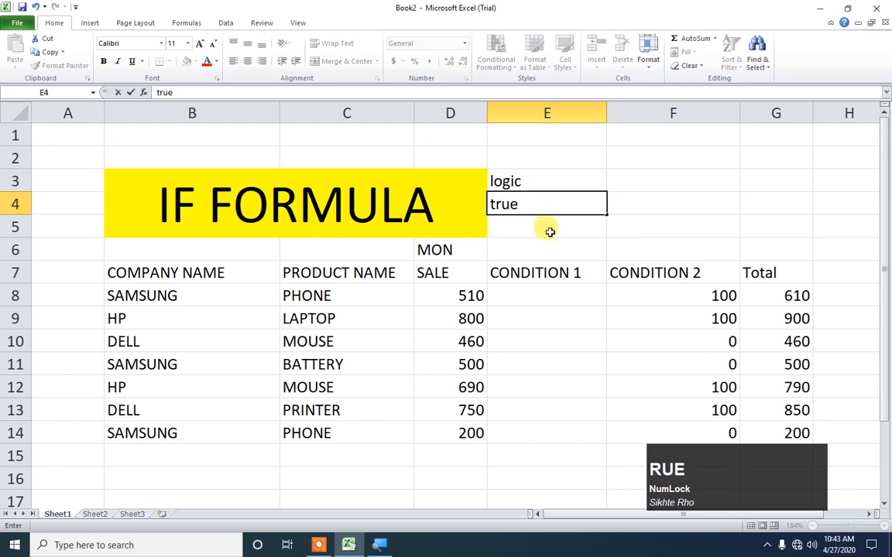
pyautogui.click(549, 229)
pyautogui.write('fa')
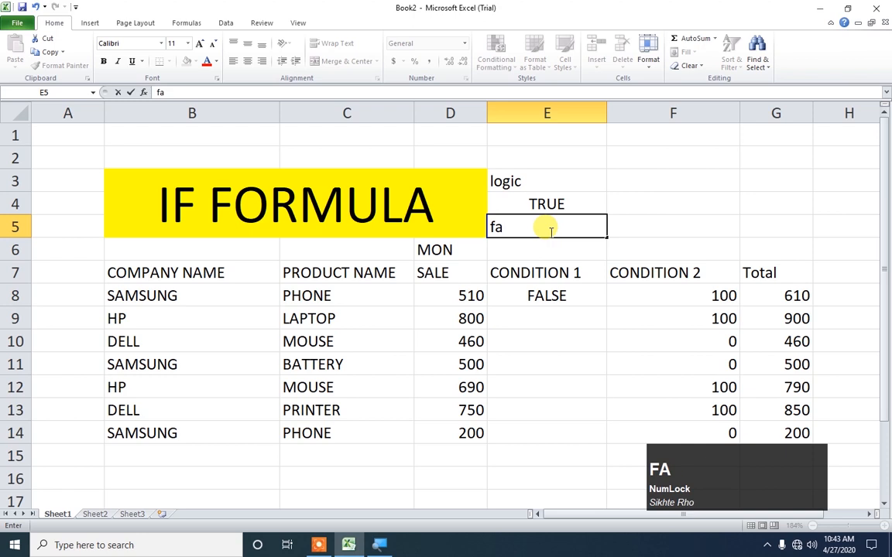
pyautogui.write('lse')
pyautogui.click(629, 206)
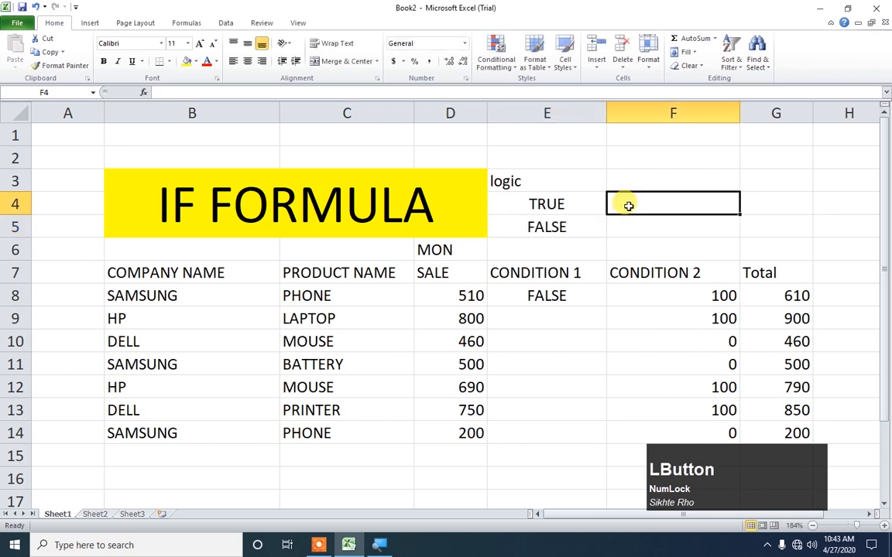
# Clear the contents of cell E8 under CONDITION 1
pyautogui.click(549, 295)
pyautogui.rightClick(553, 296)
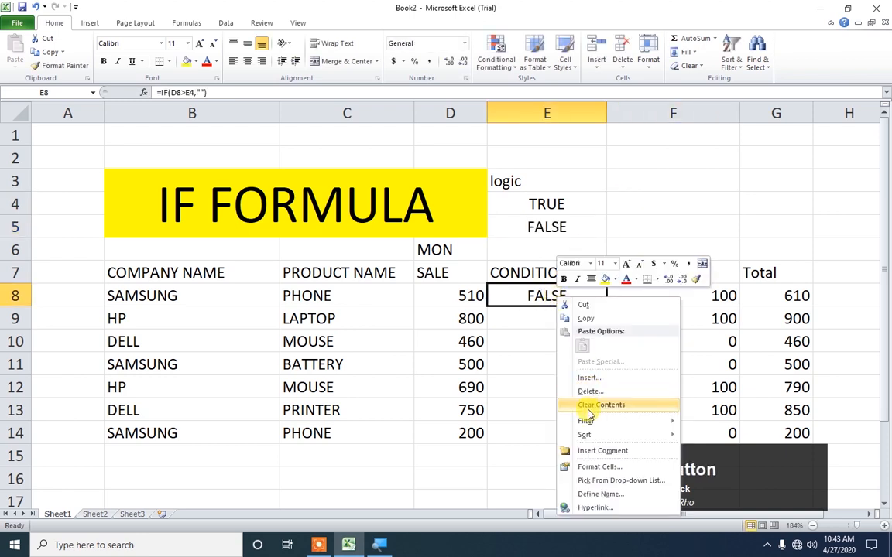
pyautogui.click(587, 405)
pyautogui.click(559, 385)
# Right-align the logic, TRUE and FALSE labels in E3:E5
pyautogui.click(504, 184)
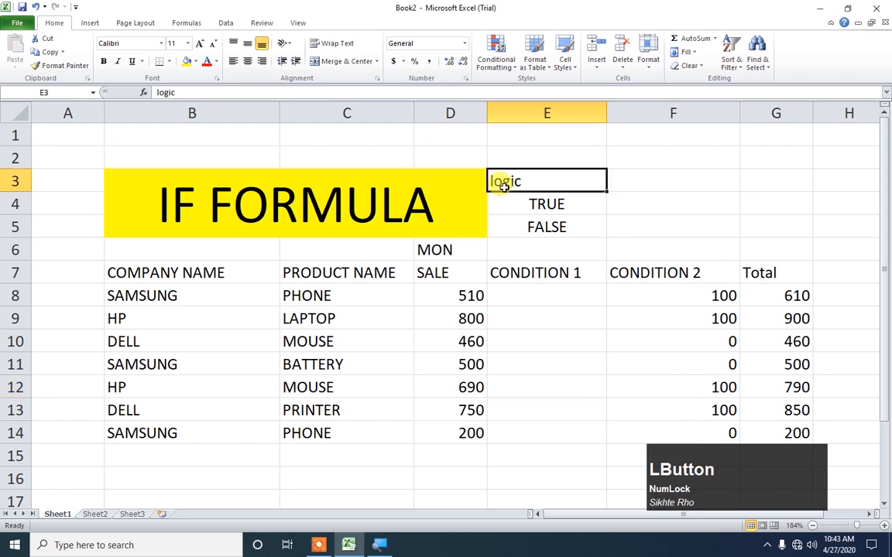
pyautogui.click(261, 61)
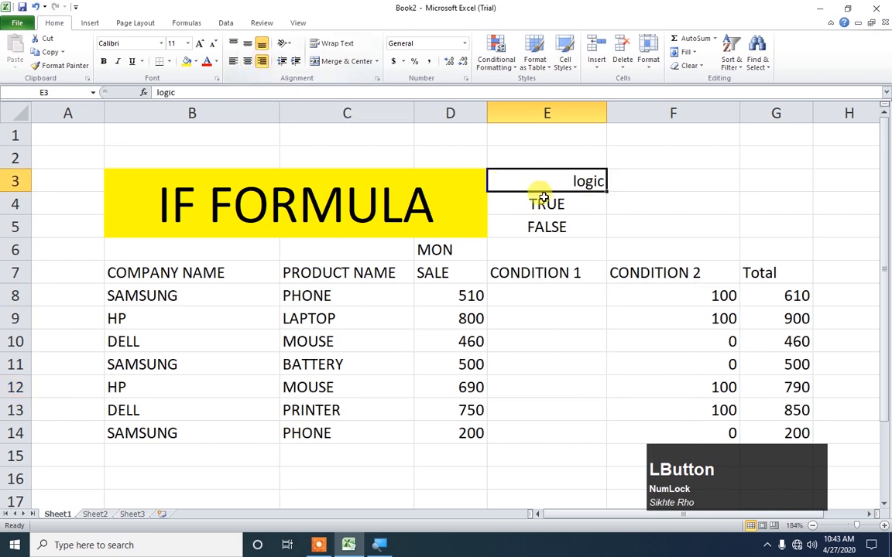
pyautogui.moveTo(545, 203); pyautogui.dragTo(545, 225)
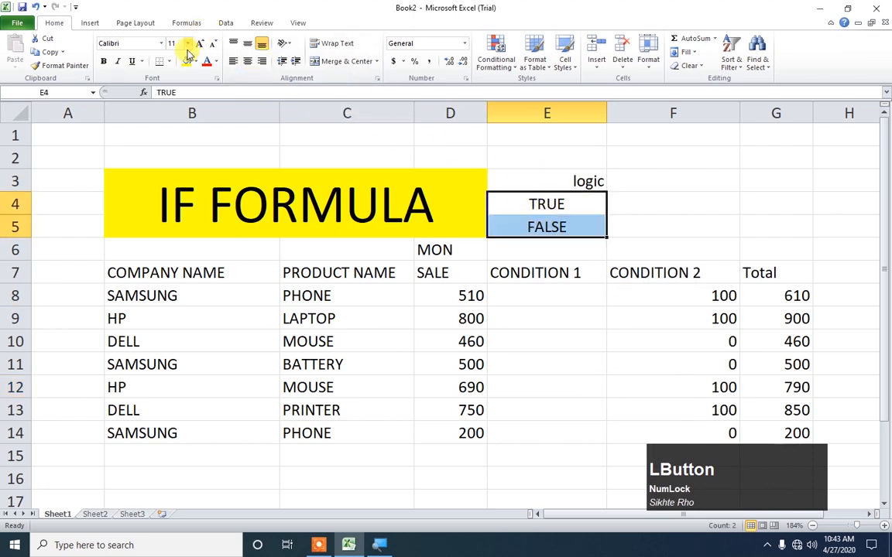
pyautogui.click(262, 61)
# Enter 500 beside logic in F3, good beside TRUE in F4 and bad beside FALSE in F5
pyautogui.click(630, 176)
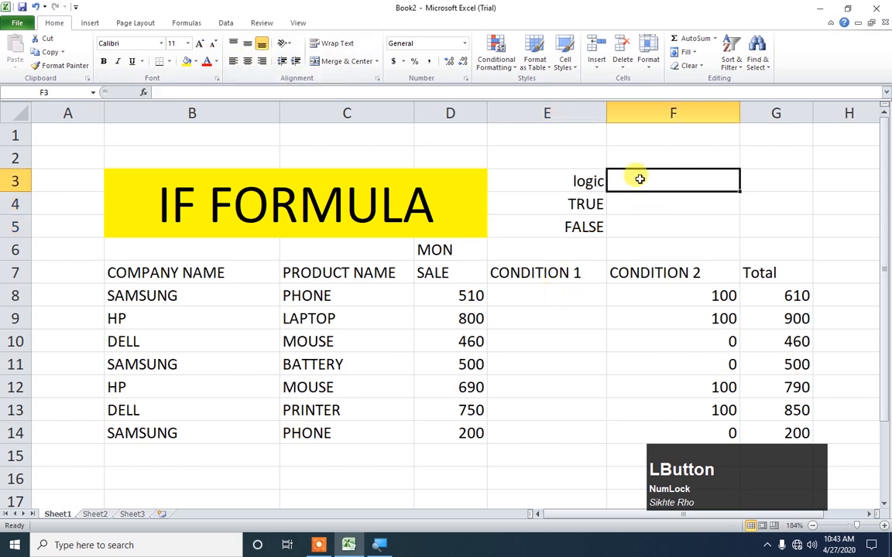
pyautogui.write('500')
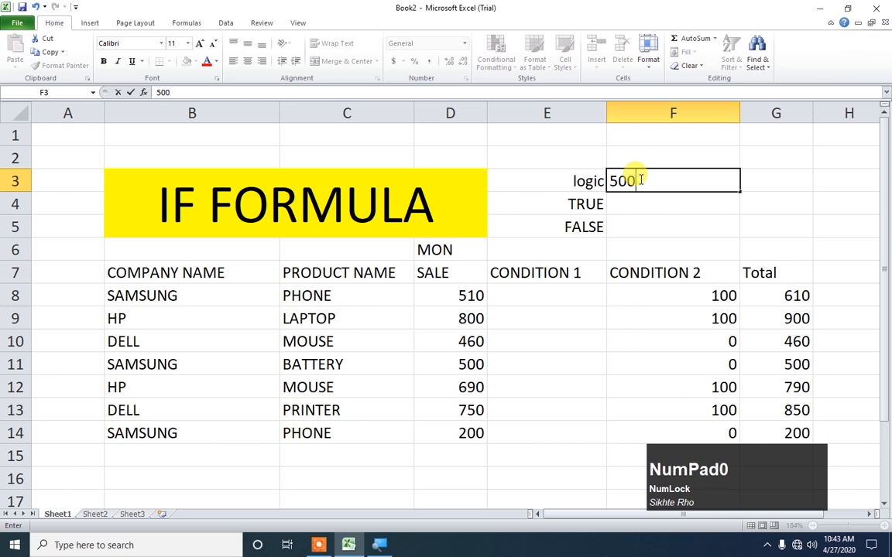
pyautogui.click(620, 206)
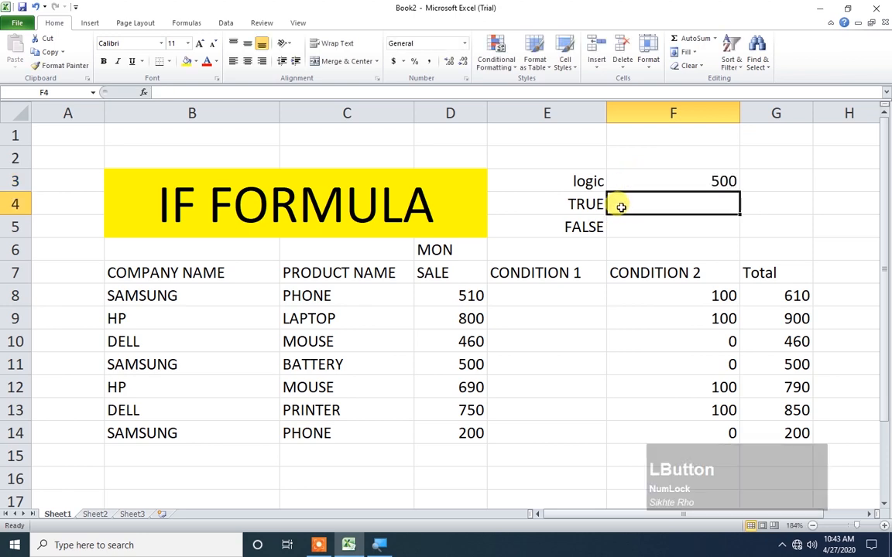
pyautogui.write('good')
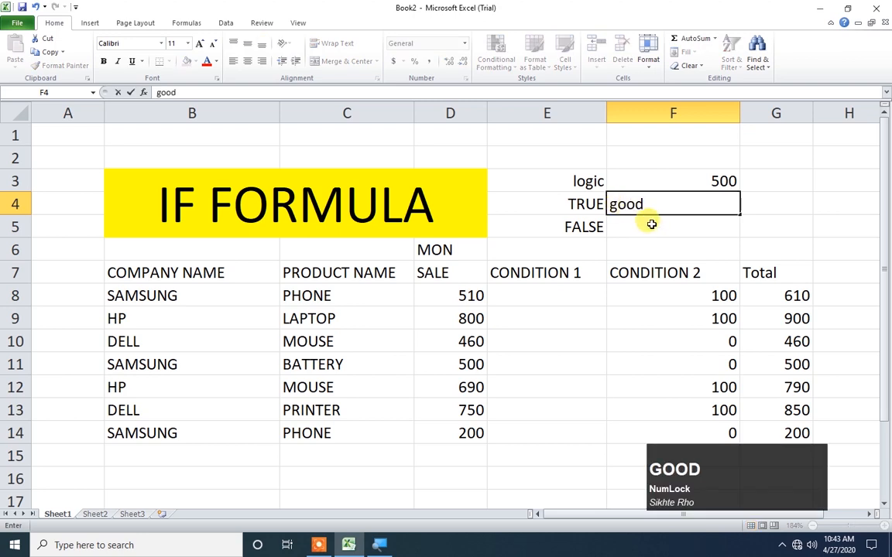
pyautogui.click(651, 225)
pyautogui.write('bad')
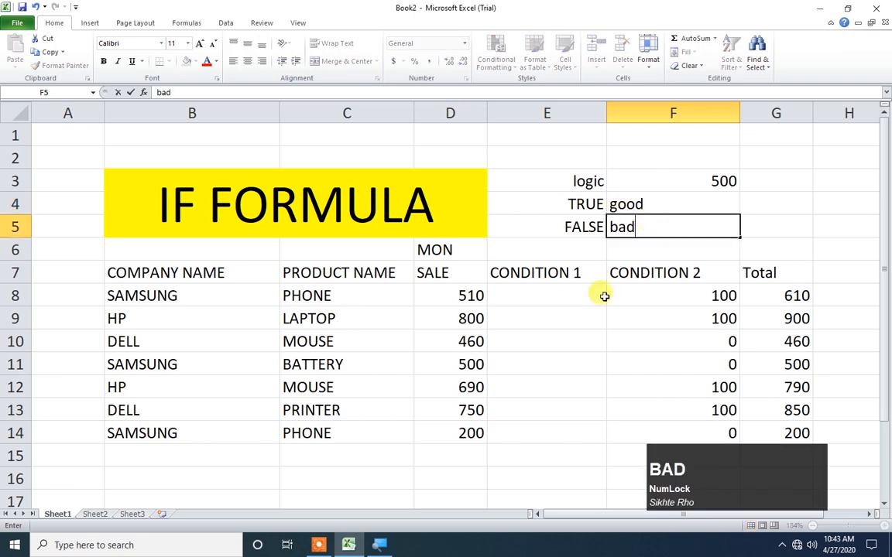
# Start an IF formula in E8 under CONDITION 1 with the logical test D8>F3
pyautogui.click(511, 291)
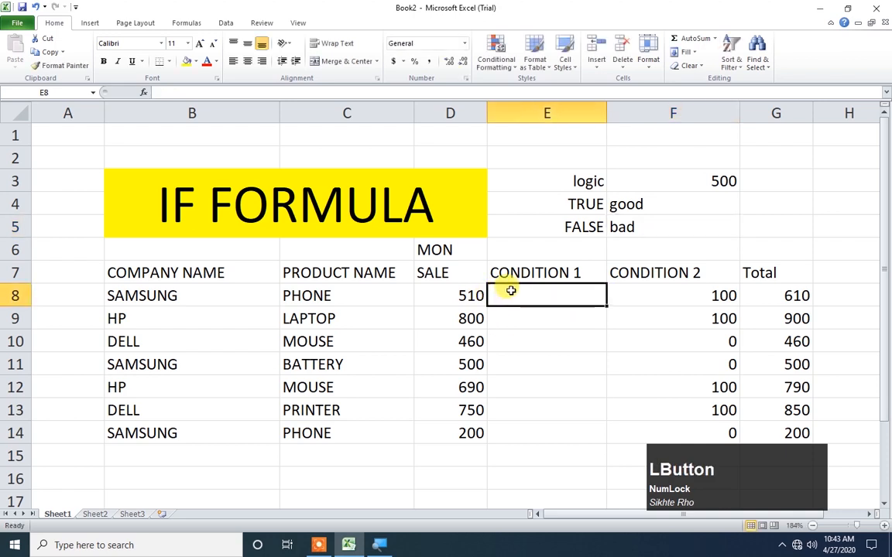
pyautogui.write('=')
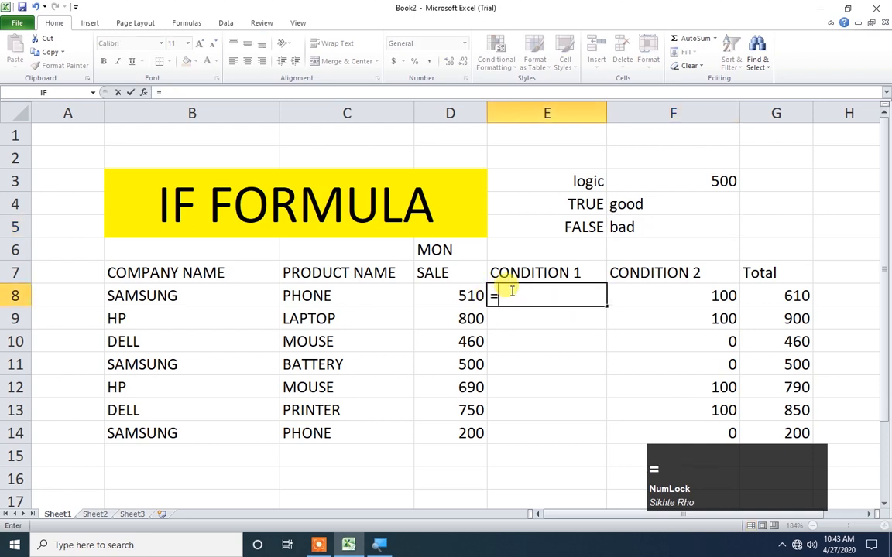
pyautogui.write('if')
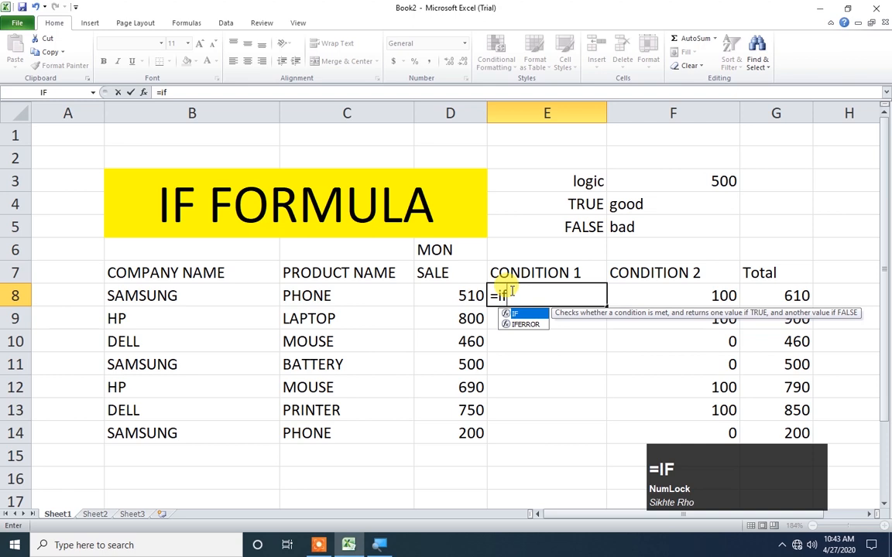
pyautogui.press('Tab')
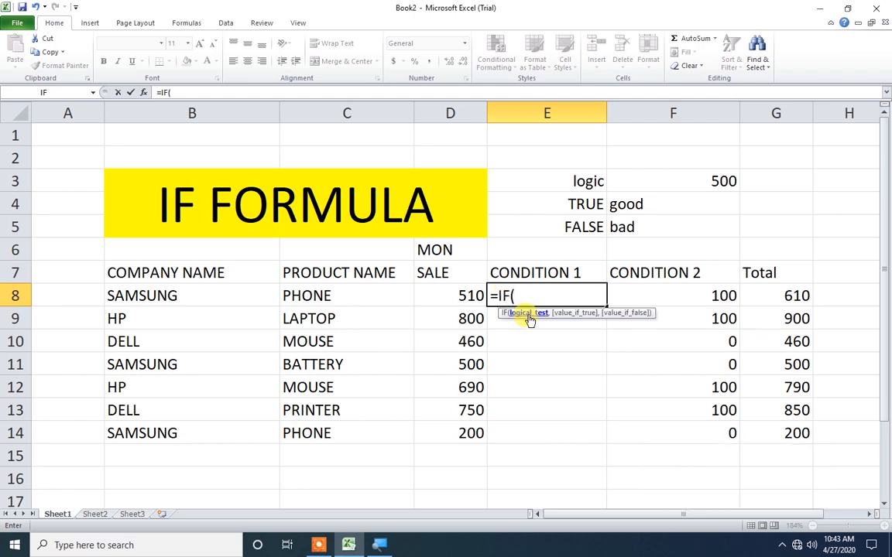
pyautogui.click(475, 295)
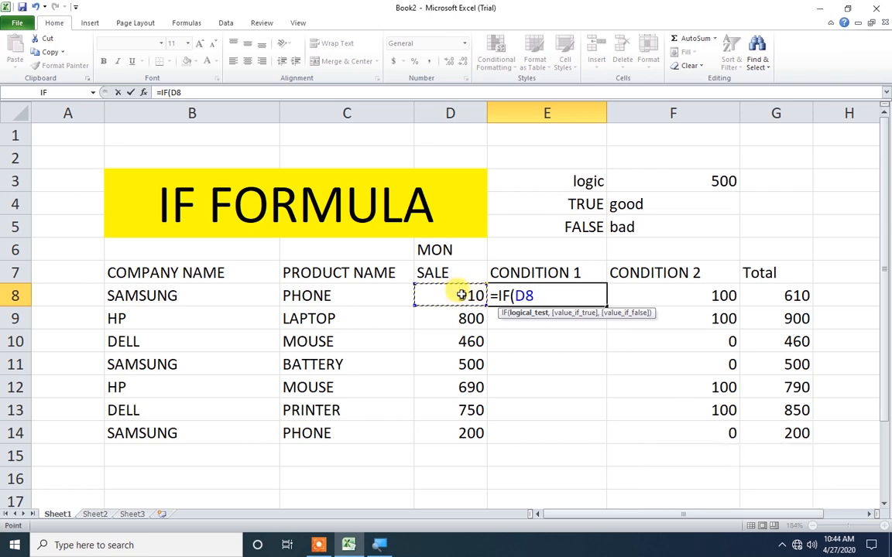
pyautogui.press('Num_Lock')
pyautogui.write('>')
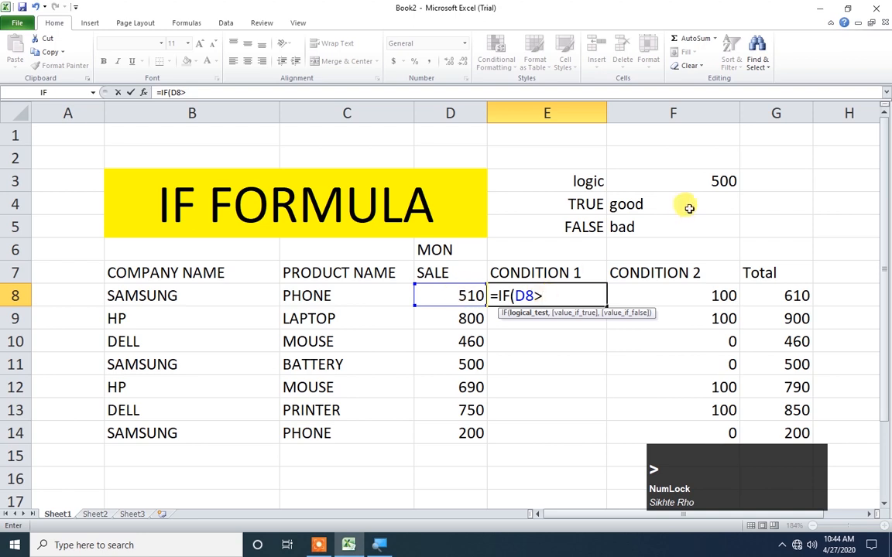
pyautogui.click(691, 182)
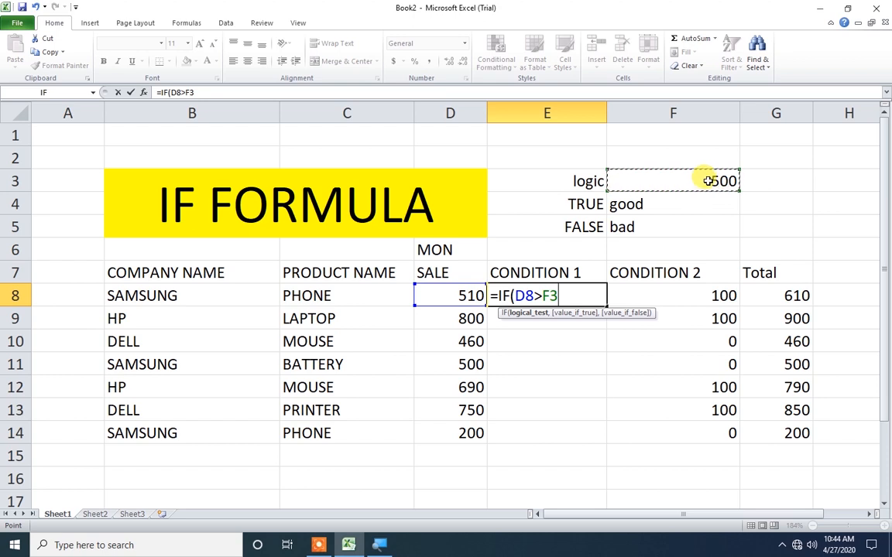
pyautogui.write(',')
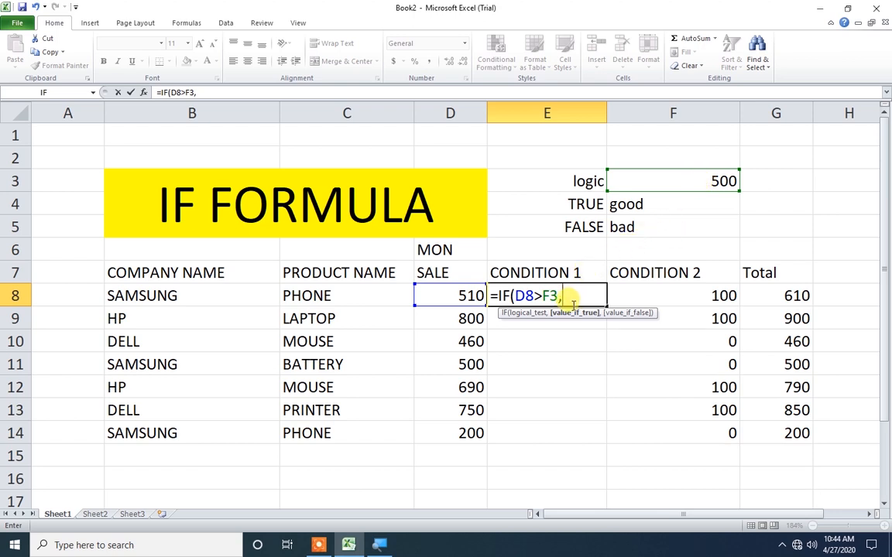
# Complete the E8 formula as =IF(D8>F3,F4,F5), referencing the TRUE and FALSE input cells
pyautogui.press('shift')
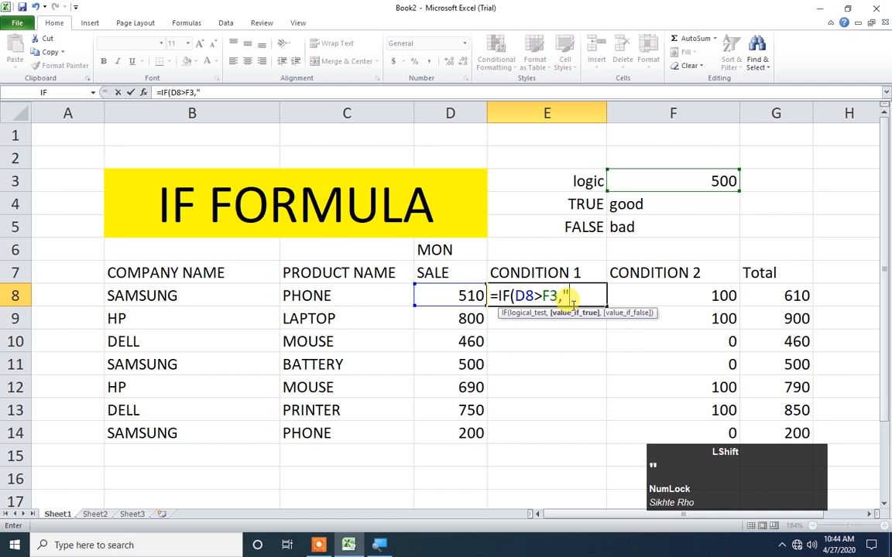
pyautogui.press('BackSpace')
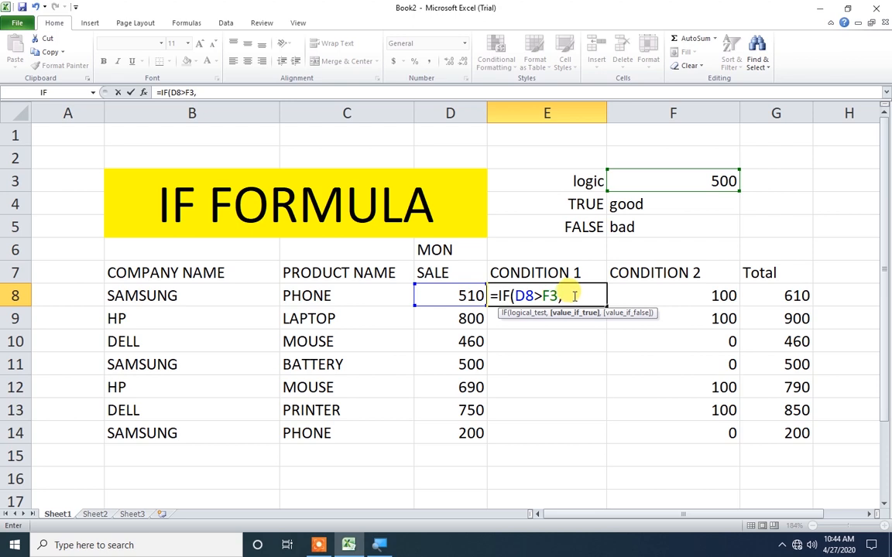
pyautogui.click(633, 204)
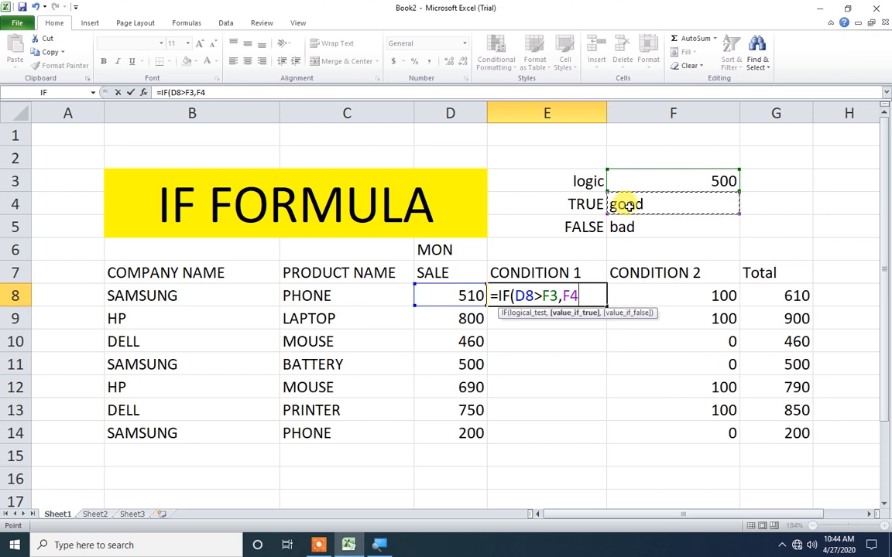
pyautogui.write(',')
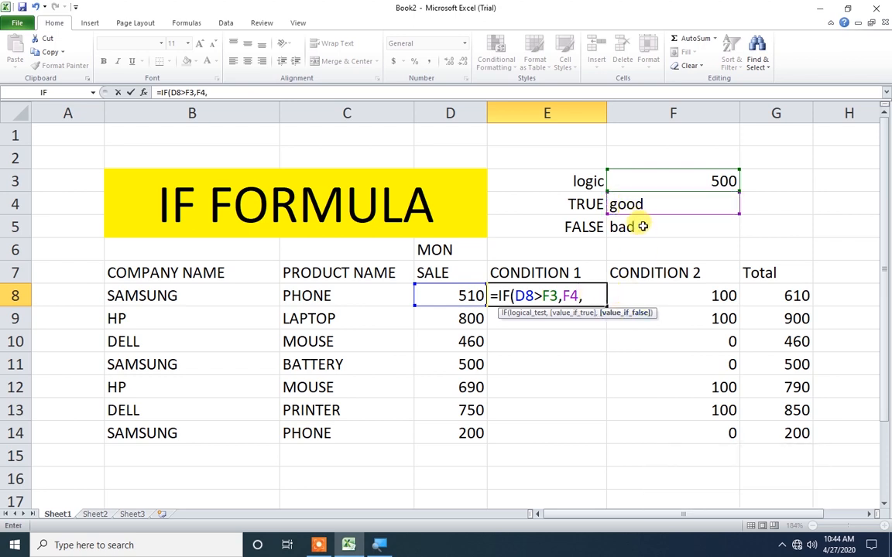
pyautogui.click(641, 229)
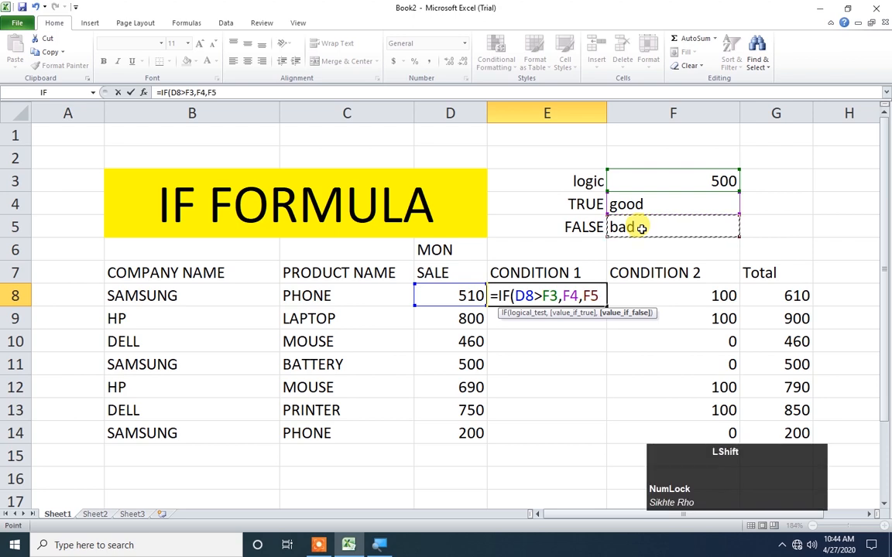
pyautogui.write(')')
pyautogui.press('Return')
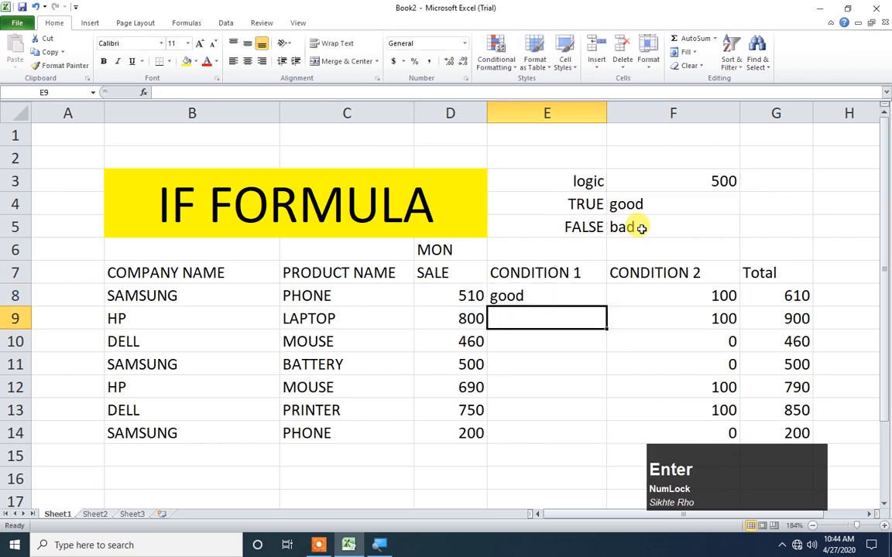
# Try to fill the CONDITION 1 formula from E8 down to E14, and undo the fill
pyautogui.click(533, 291)
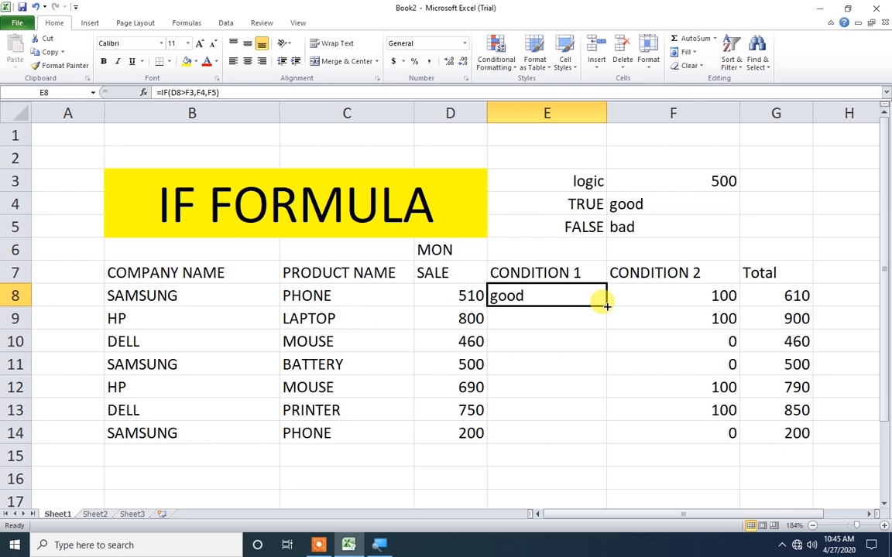
pyautogui.moveTo(607, 306); pyautogui.dragTo(595, 433)
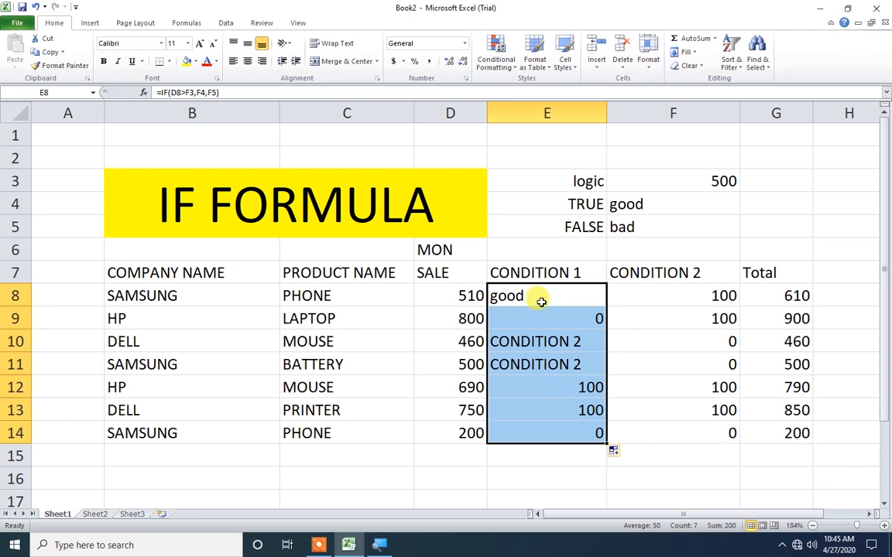
pyautogui.hotkey('ctrl', 'z')
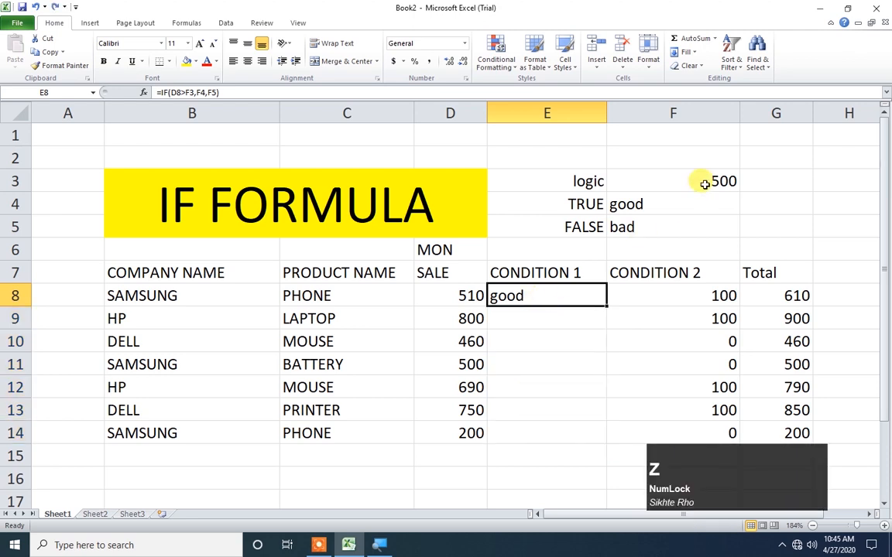
# Examine which input cells the IF formula in E8 references, starting with the logic value in F3
pyautogui.click(704, 183)
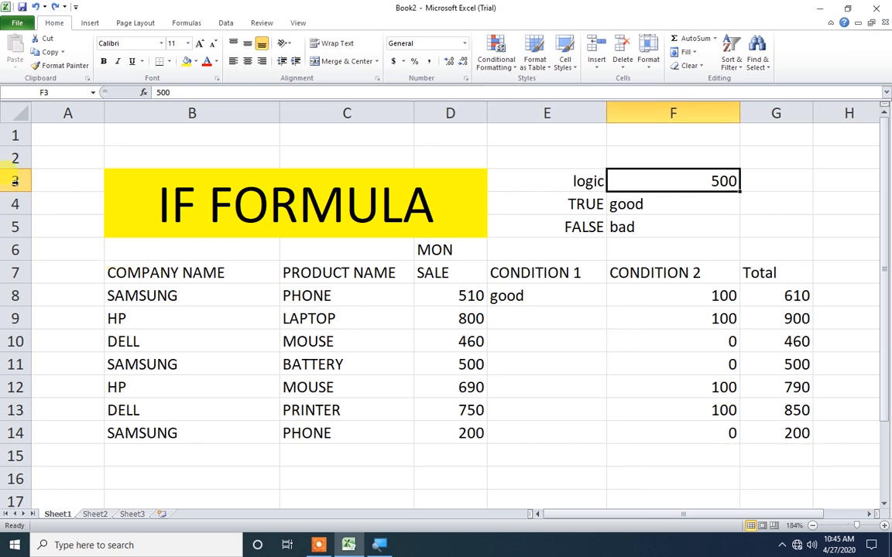
pyautogui.click(557, 299)
pyautogui.click(190, 92)
pyautogui.click(551, 297)
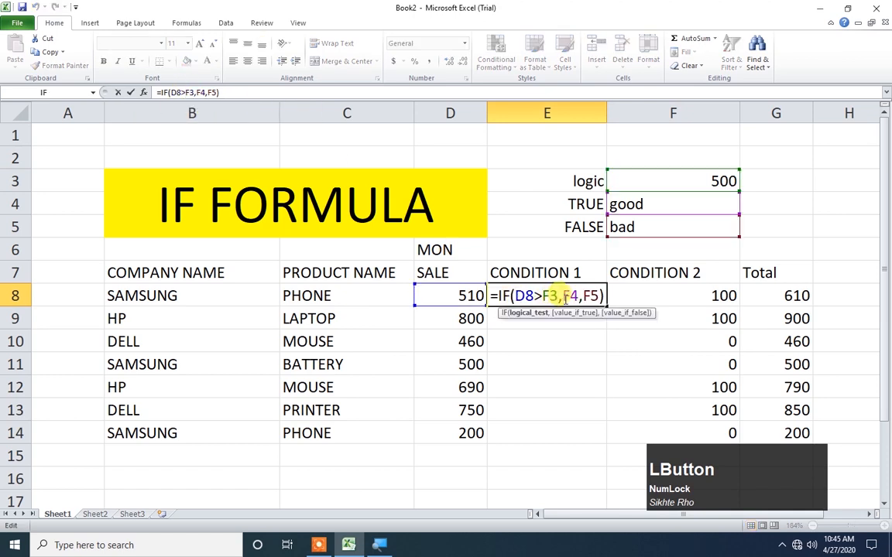
pyautogui.press('Return')
pyautogui.click(592, 296)
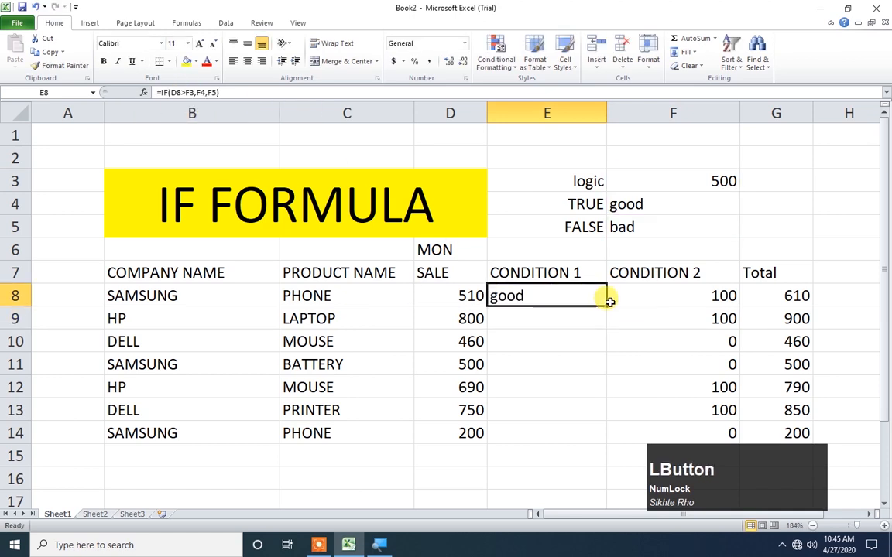
# Copy the E8 formula into E9 only, inspect how its references shift, and undo the copy
pyautogui.moveTo(606, 307); pyautogui.dragTo(597, 318)
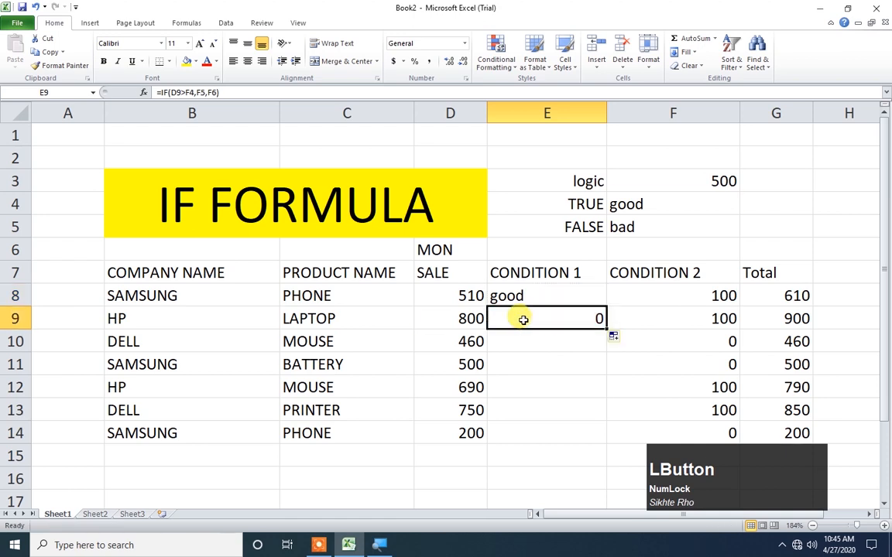
pyautogui.doubleClick(523, 318)
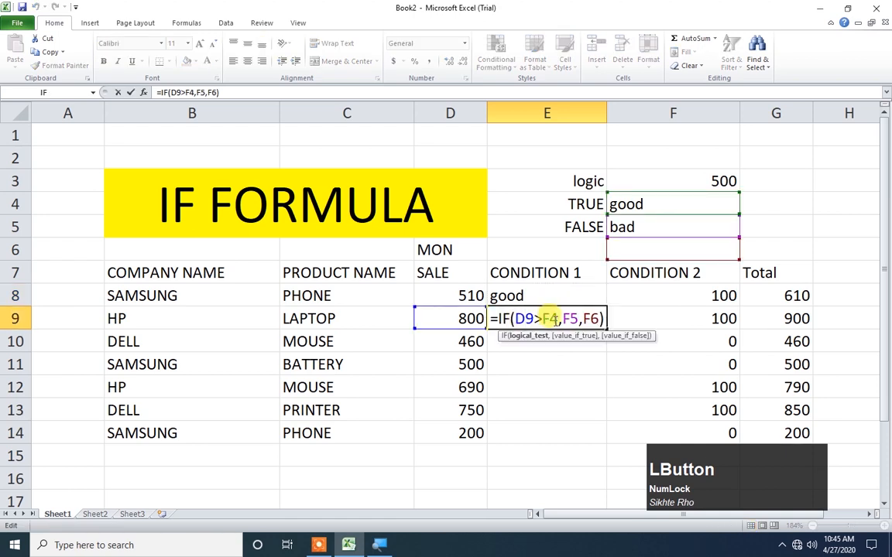
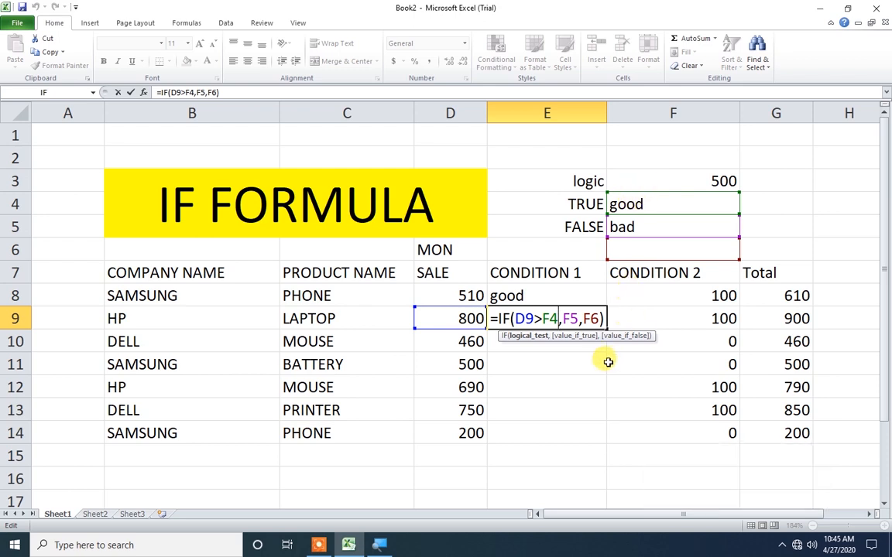
pyautogui.press('Return')
pyautogui.click(548, 320)
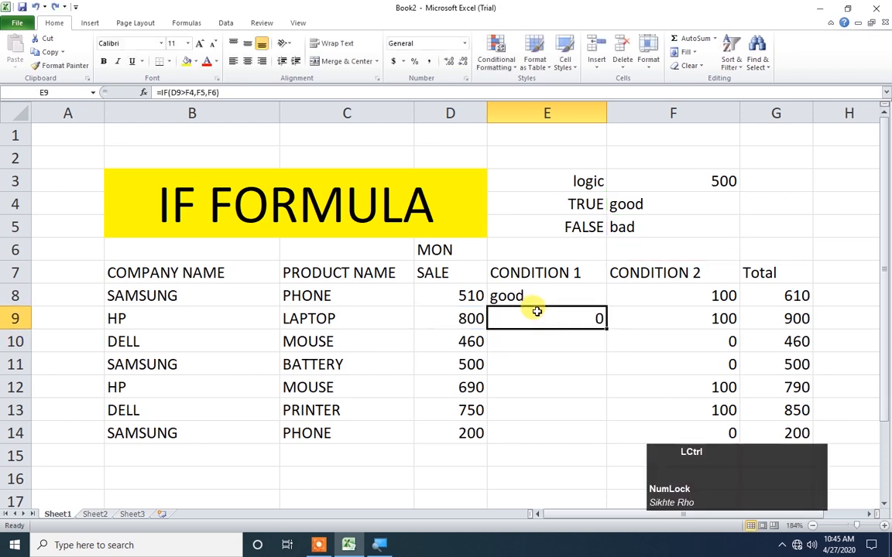
pyautogui.hotkey('ctrl', 'z')
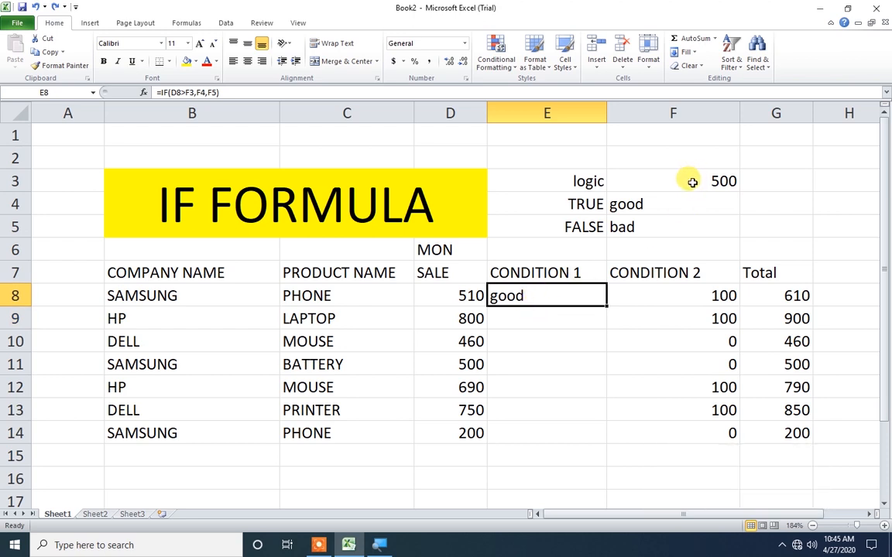
# Edit the IF formula in E8 so the logic reference F3 is absolute, $F$3
pyautogui.doubleClick(496, 294)
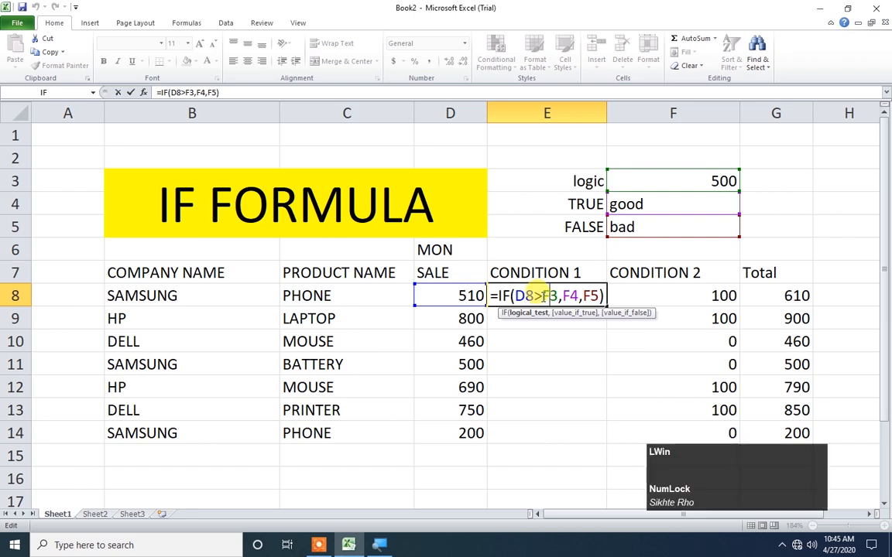
pyautogui.press('super+KP_Add')
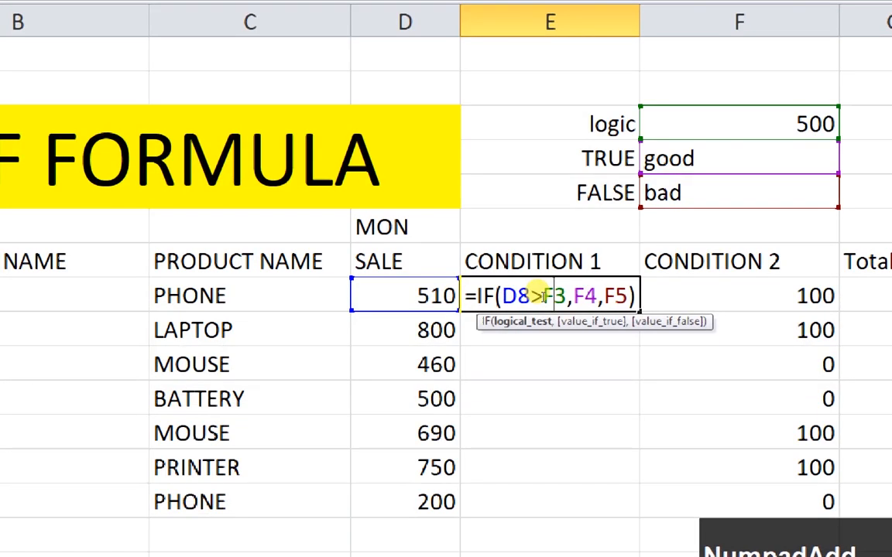
pyautogui.press('F4')
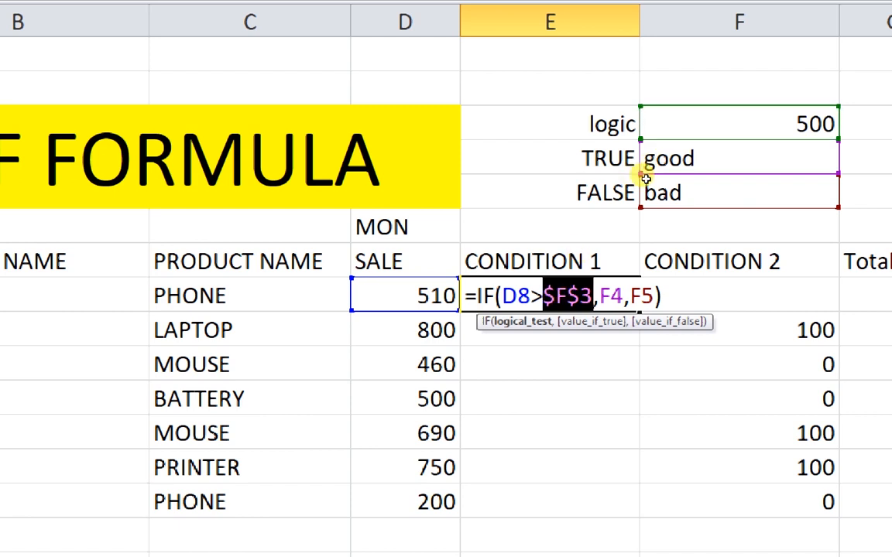
pyautogui.press('F4')
pyautogui.press('F4')
pyautogui.press('F4')
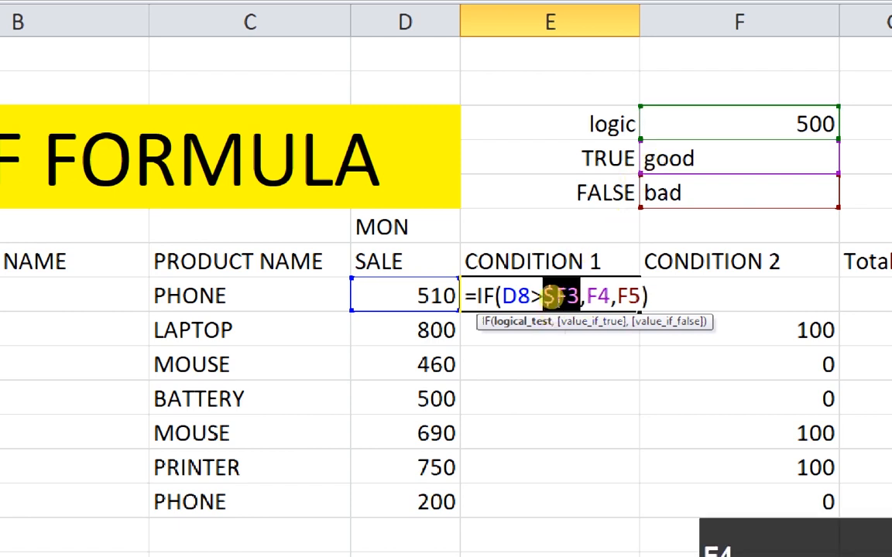
pyautogui.press('F4')
pyautogui.press('F4')
pyautogui.press('F4')
pyautogui.press('F4')
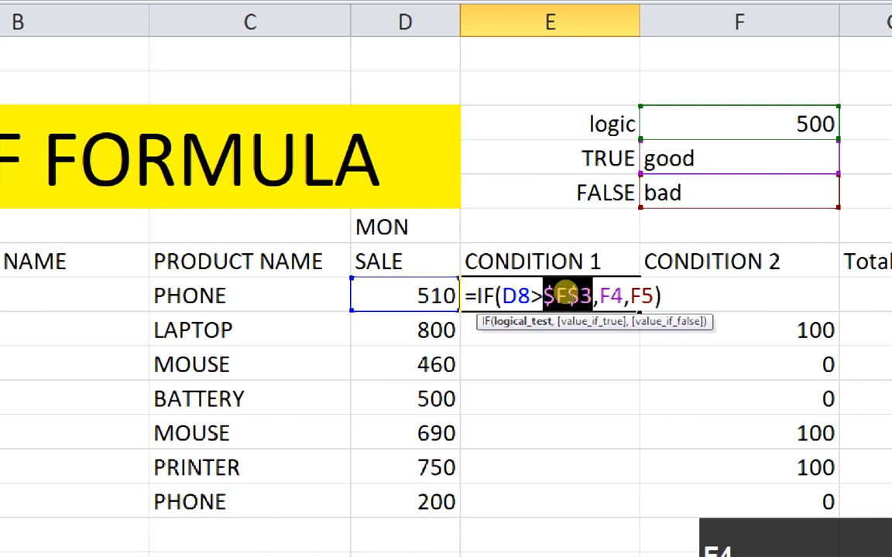
# Make the F4 and F5 references absolute as well, giving =IF(D8>$F$3,$F$4,$F$5) in E8
pyautogui.click(611, 296)
pyautogui.press('F4')
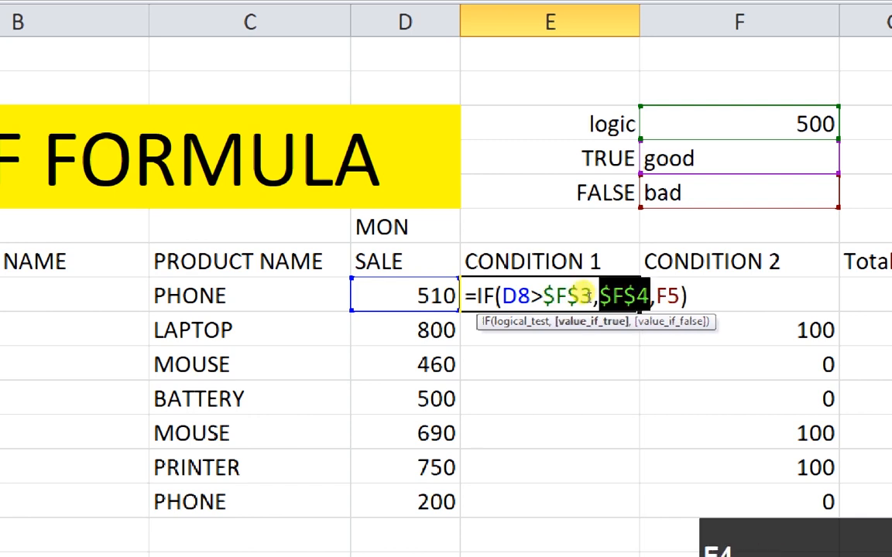
pyautogui.click(620, 295)
pyautogui.press('F4')
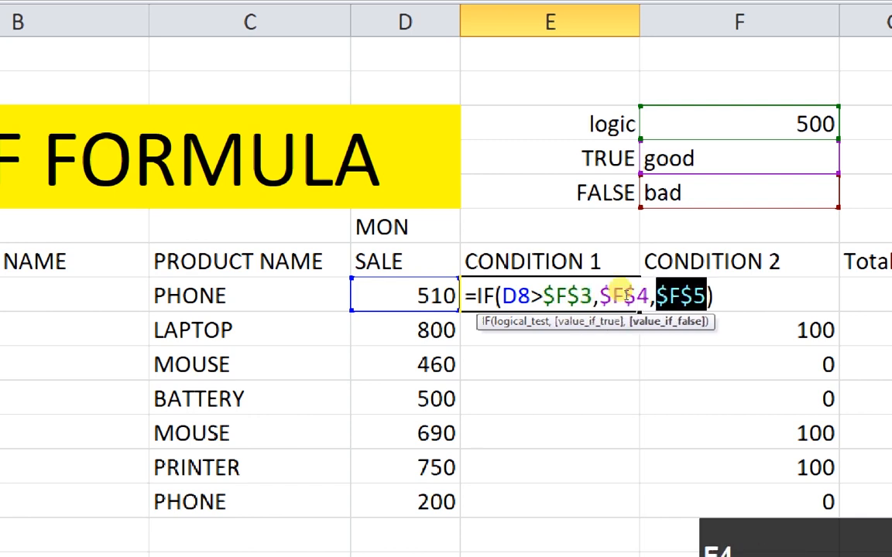
pyautogui.click(652, 290)
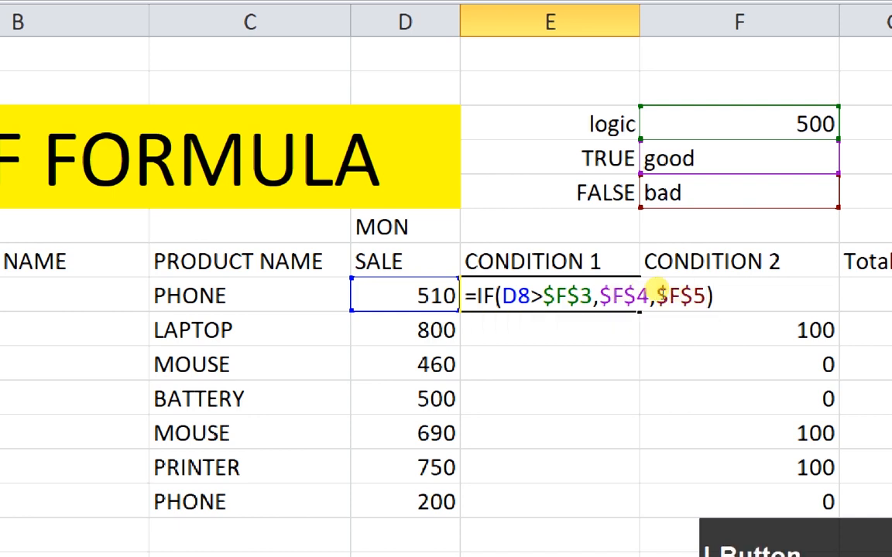
pyautogui.press('Return')
# Fill the CONDITION 1 formula from E8 down through E14
pyautogui.click(528, 296)
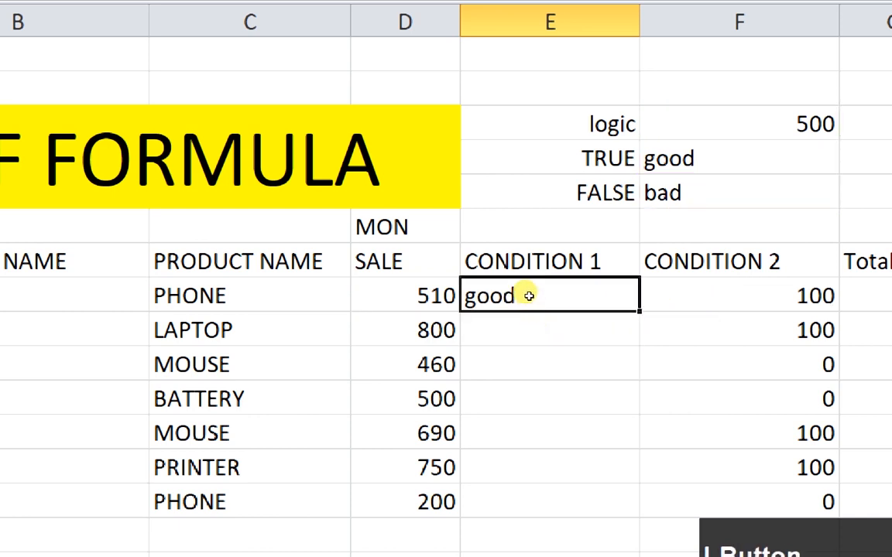
pyautogui.moveTo(597, 295); pyautogui.dragTo(593, 453)
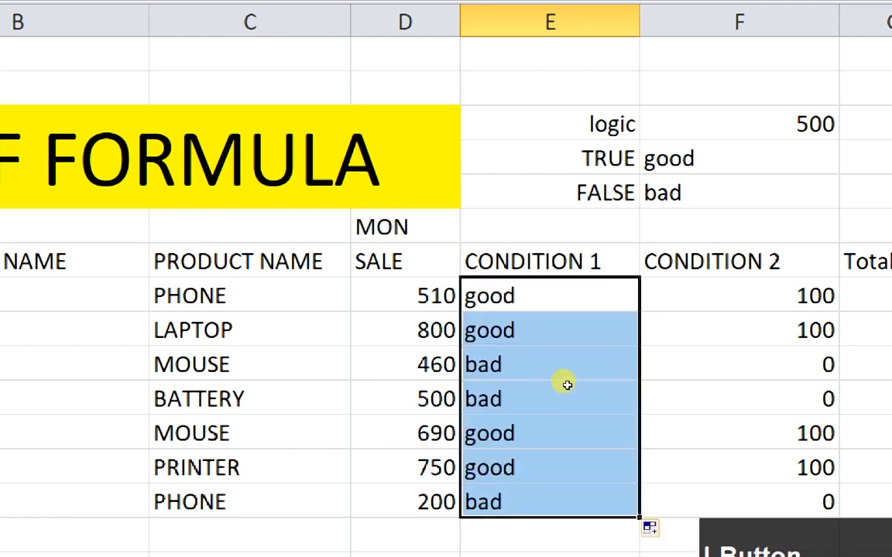
# Review the CONDITION 1 results and compare the IF formula in E8 with its input cells F3:F5
pyautogui.press('super+KP_Add')
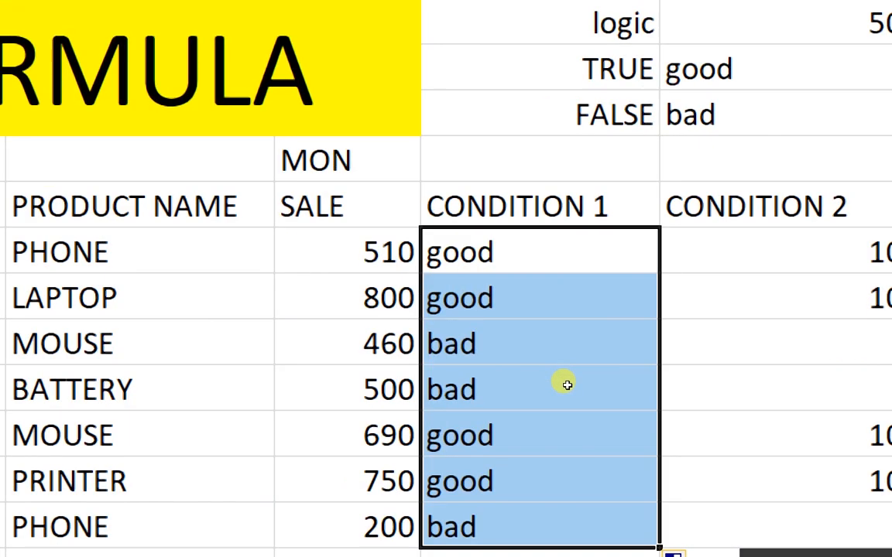
pyautogui.press('super+KP_Subtract')
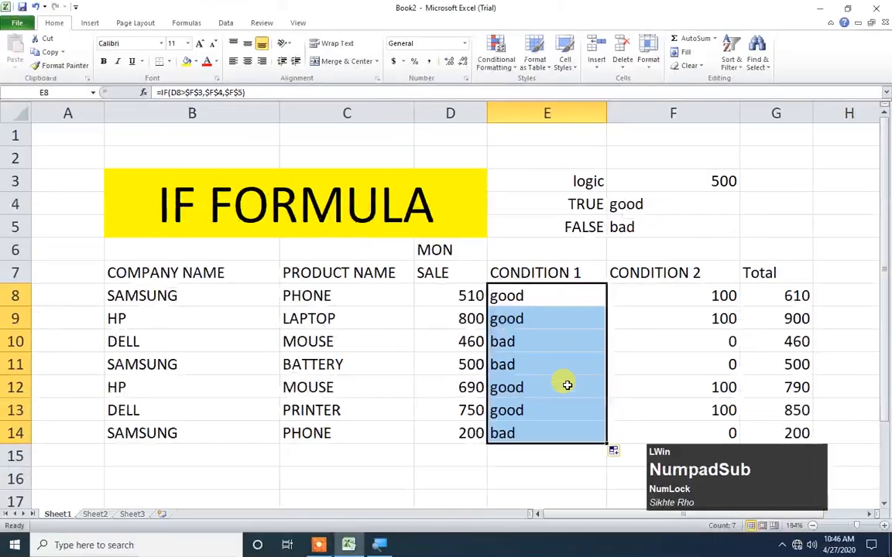
pyautogui.click(538, 303)
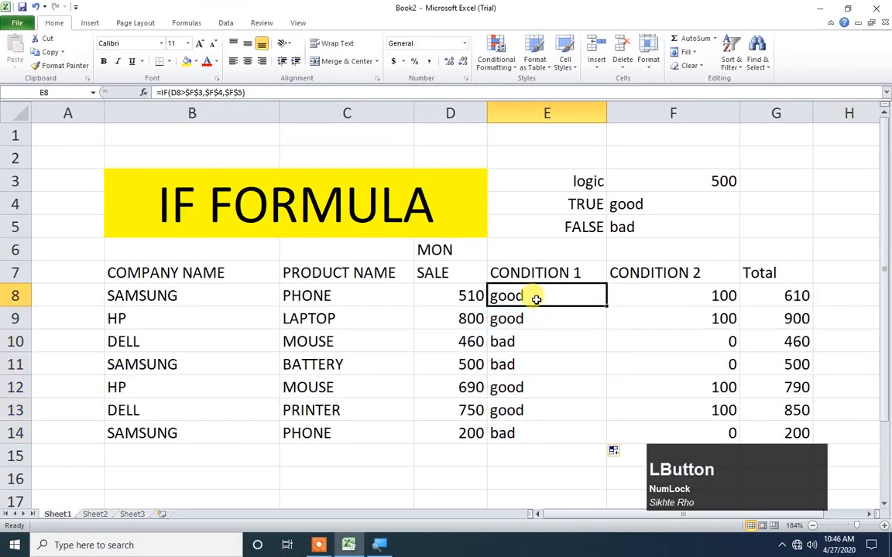
pyautogui.moveTo(653, 181); pyautogui.dragTo(653, 224)
pyautogui.click(535, 295)
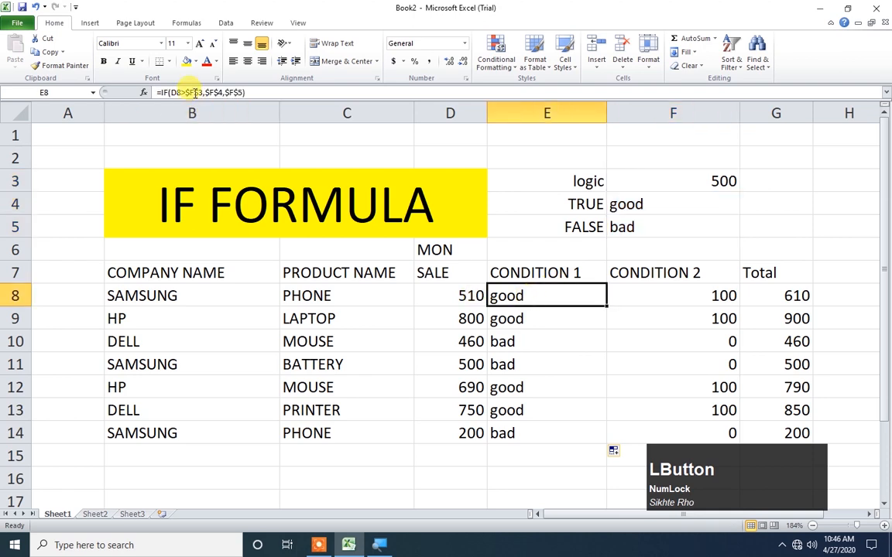
pyautogui.click(650, 182)
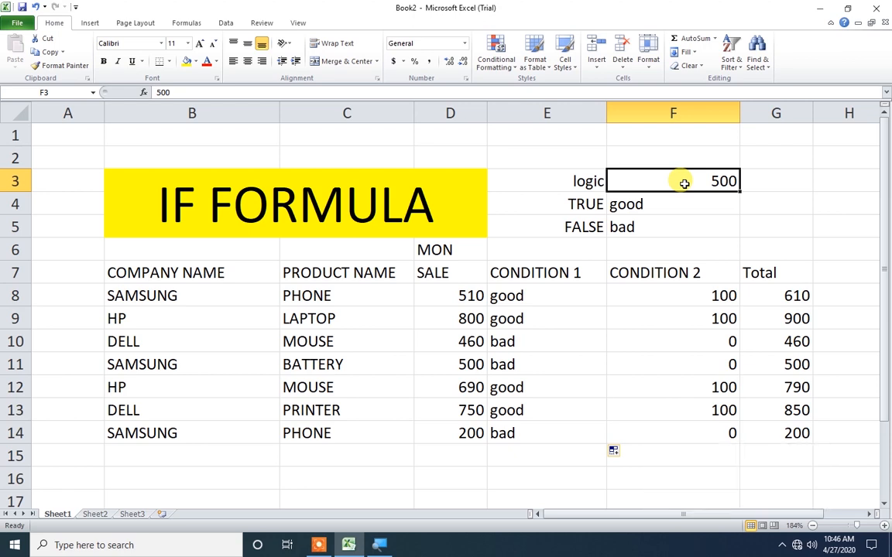
# Clear the contents of the logic, TRUE and FALSE input cells F3:F5
pyautogui.click(677, 180)
pyautogui.moveTo(677, 179); pyautogui.dragTo(677, 227)
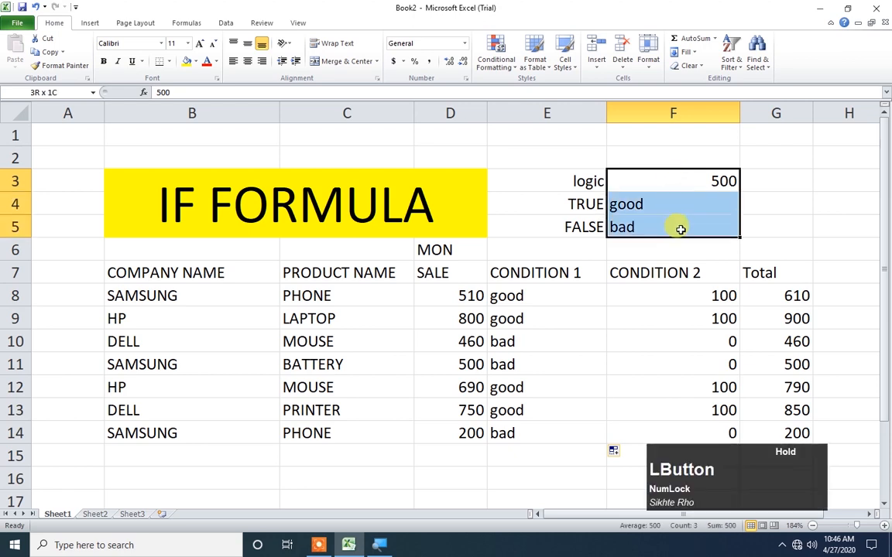
pyautogui.rightClick(677, 226)
pyautogui.click(716, 332)
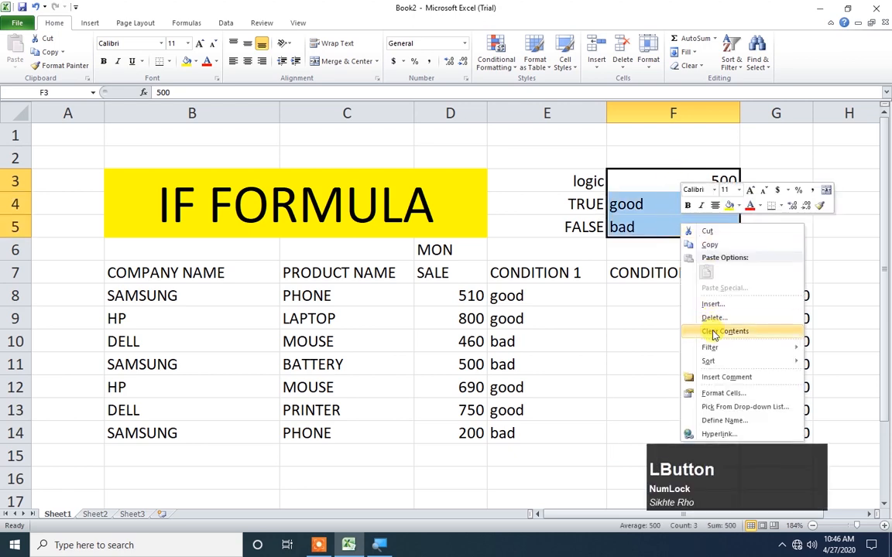
# Enter 600 as the logic value in F3 and bonus as the TRUE result in F4
pyautogui.click(655, 184)
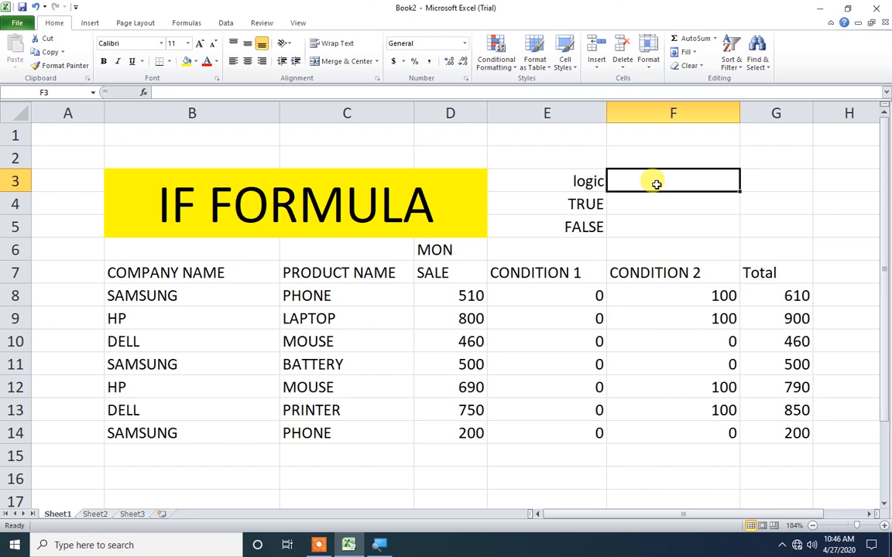
pyautogui.write('600')
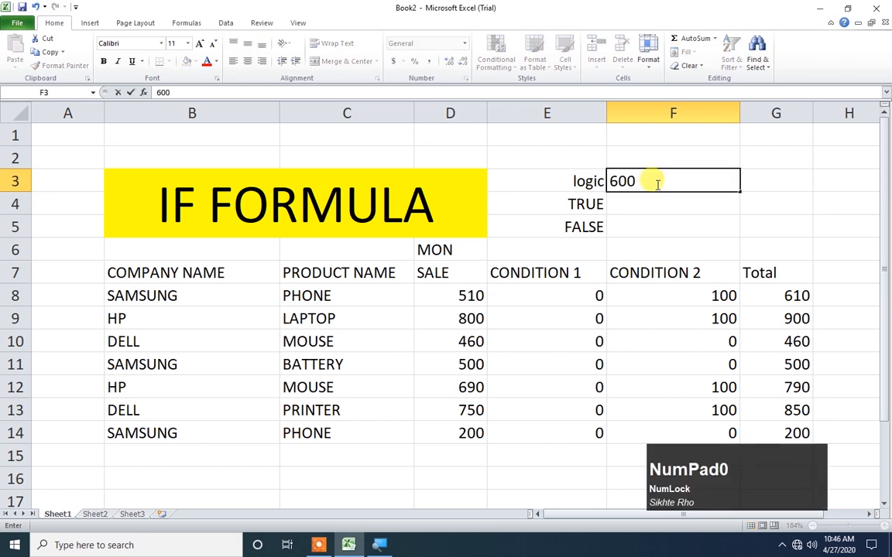
pyautogui.press('Down')
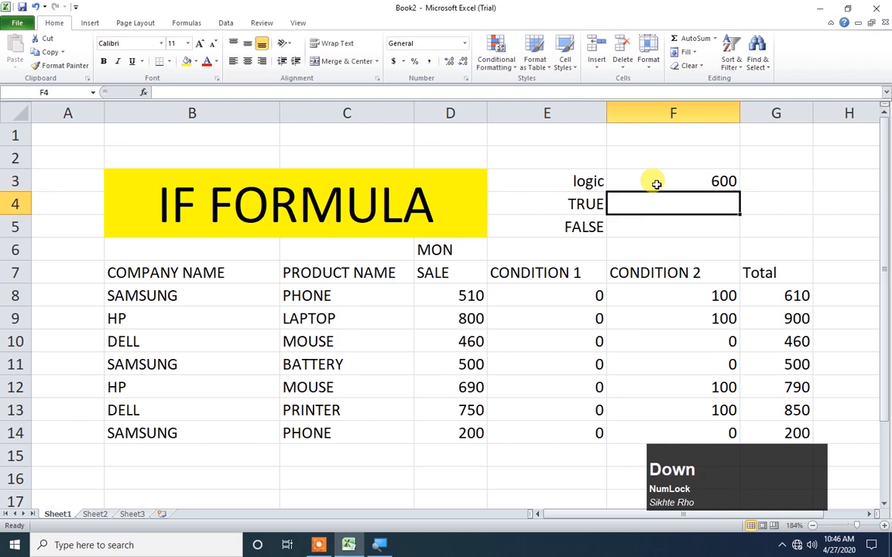
pyautogui.write('bom')
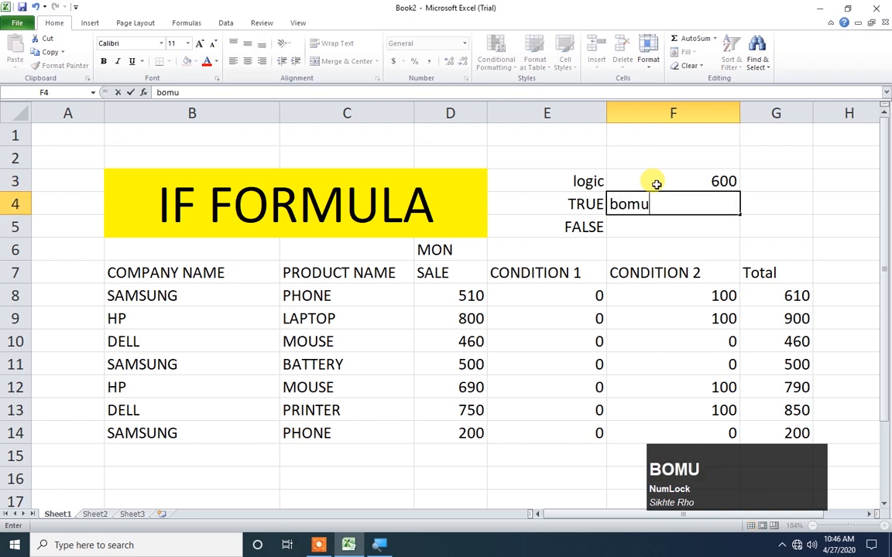
pyautogui.write('u')
pyautogui.press('BackSpace')
pyautogui.press('BackSpace')
pyautogui.write('nus')
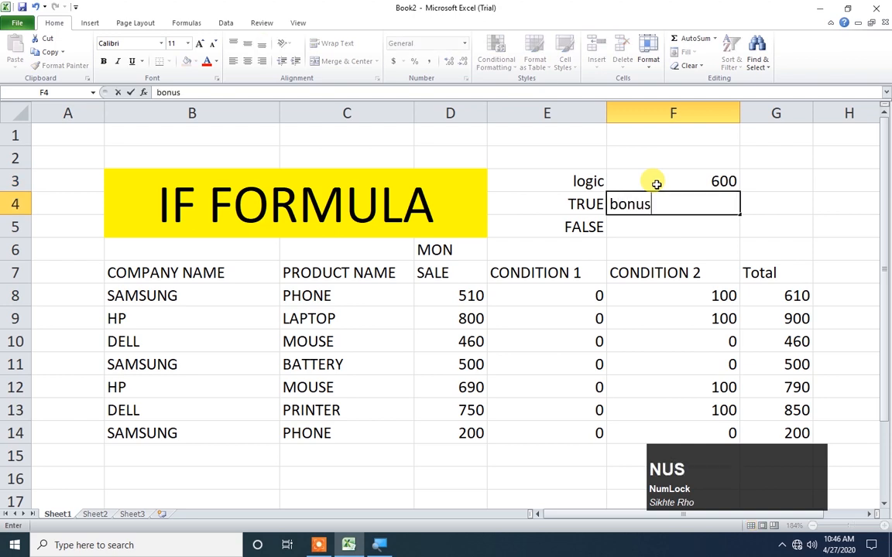
pyautogui.press('Down')
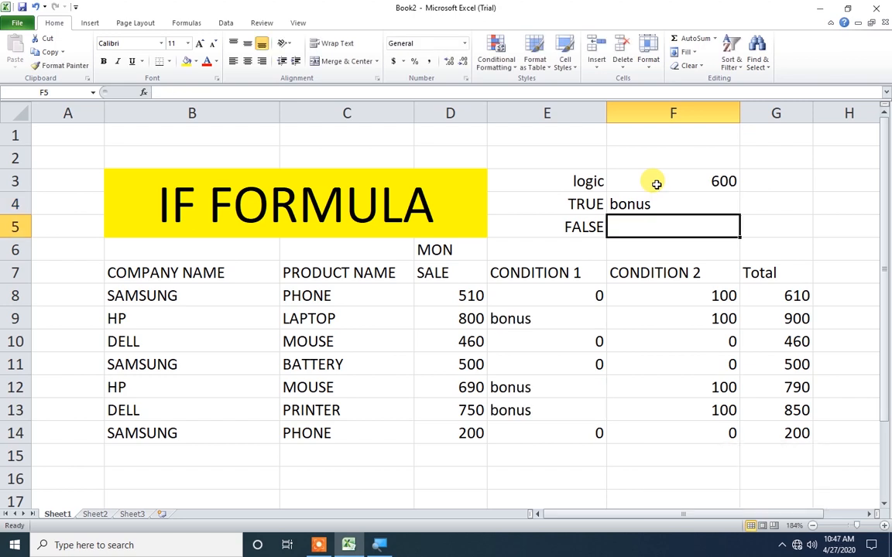
# Enter not achieve as the FALSE result in F5
pyautogui.write('not ')
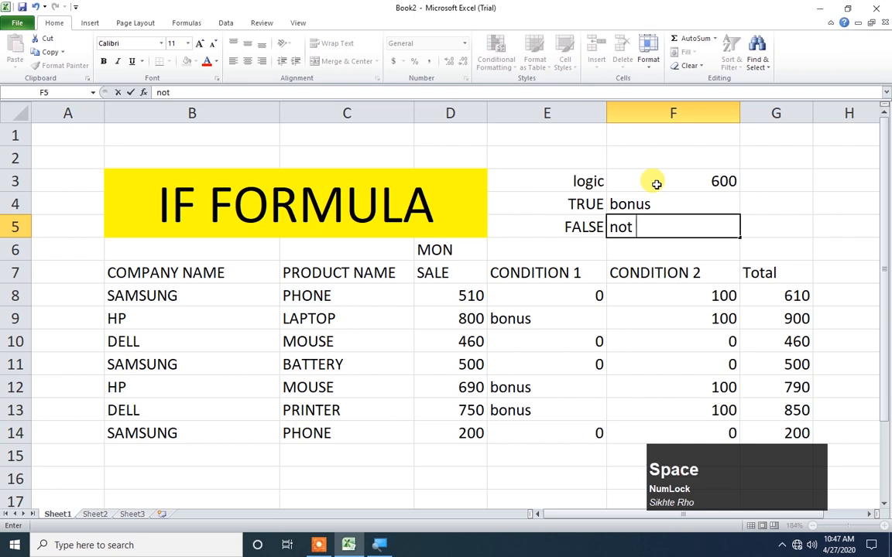
pyautogui.write('achieve')
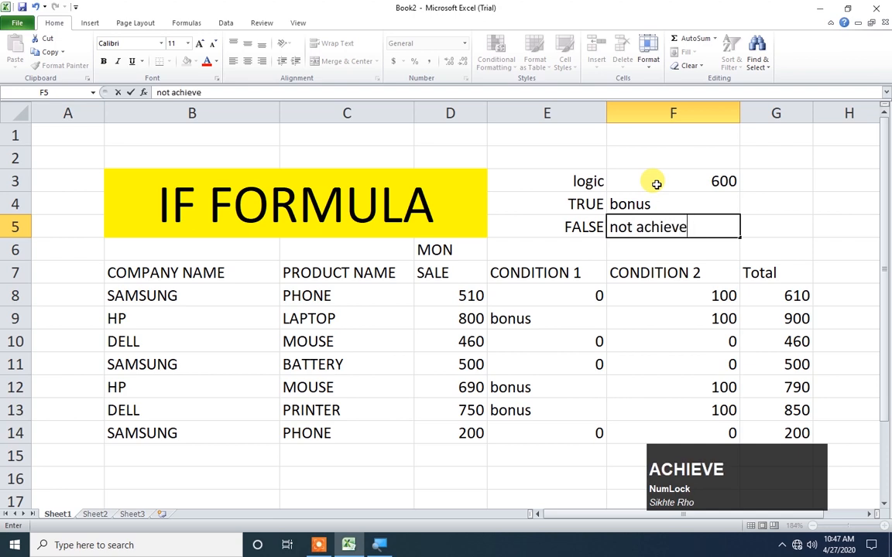
pyautogui.press('Right')
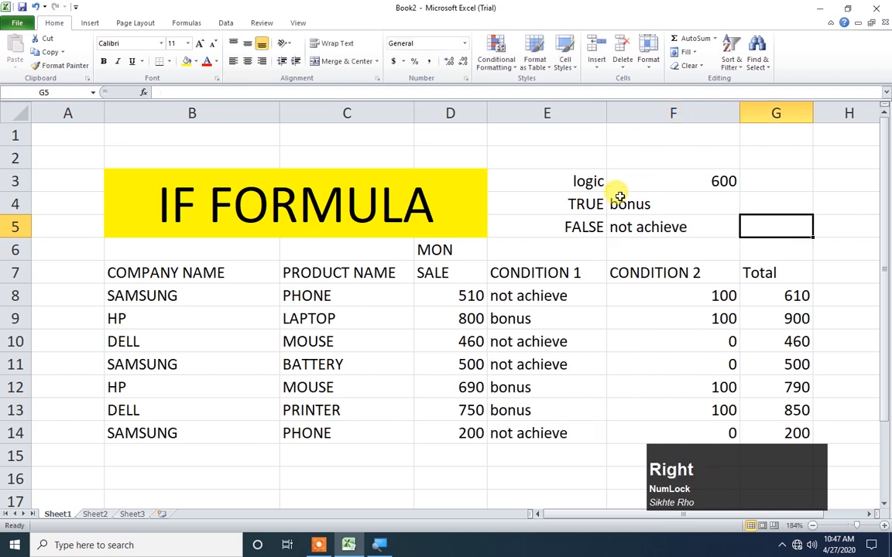
# Apply conditional formatting to E8:E14 that marks cells containing the text bonus with Light Red Fill with Dark Red Text
pyautogui.moveTo(541, 298); pyautogui.dragTo(545, 422)
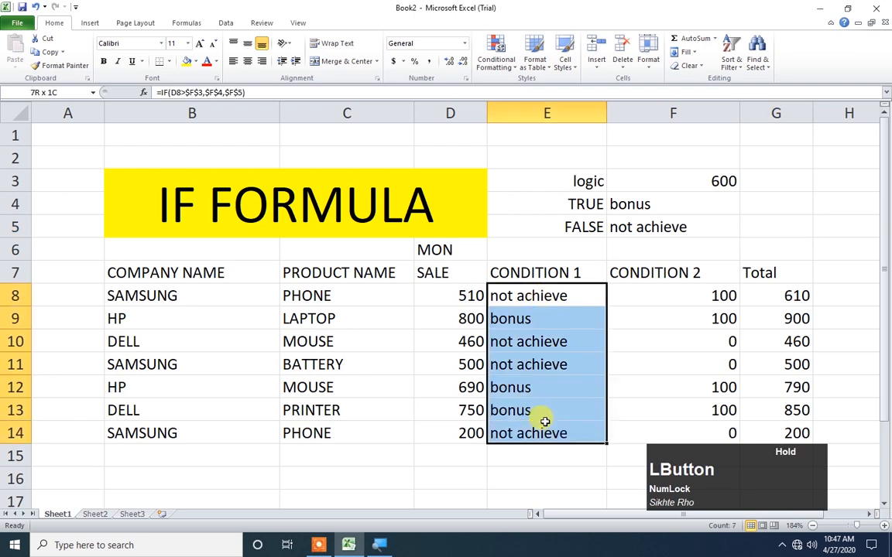
pyautogui.click(496, 56)
pyautogui.moveTo(536, 101)
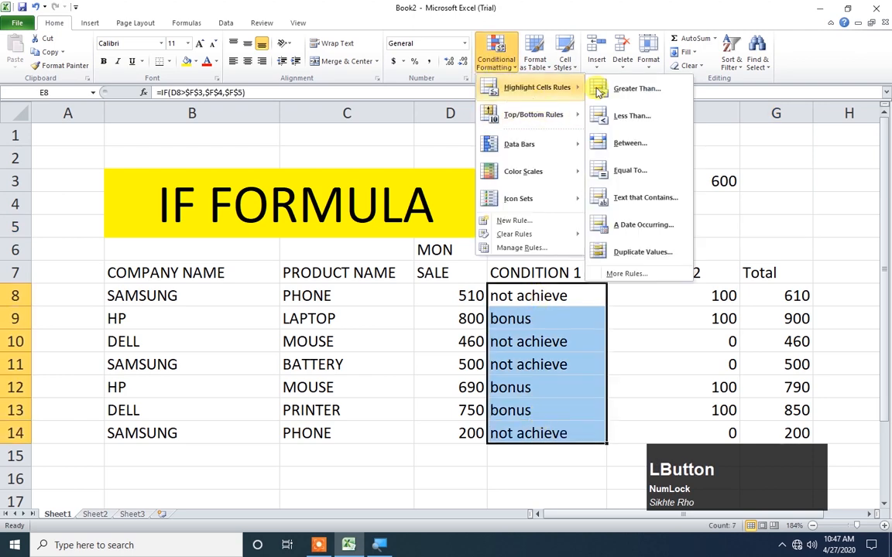
pyautogui.click(619, 196)
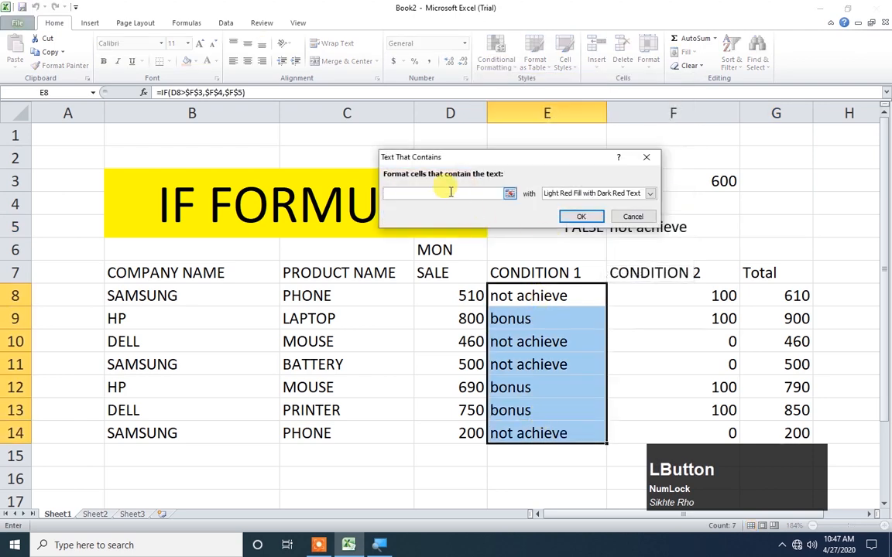
pyautogui.write('bonus')
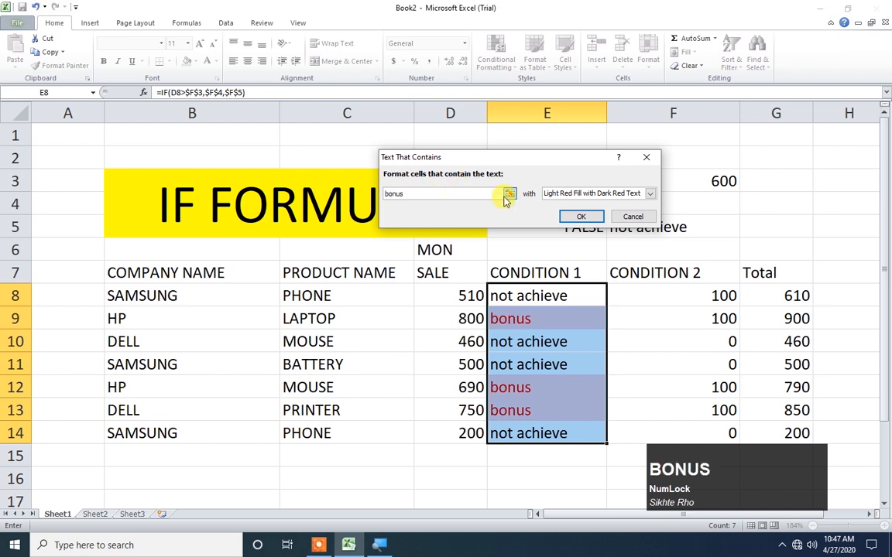
pyautogui.click(580, 216)
pyautogui.click(582, 403)
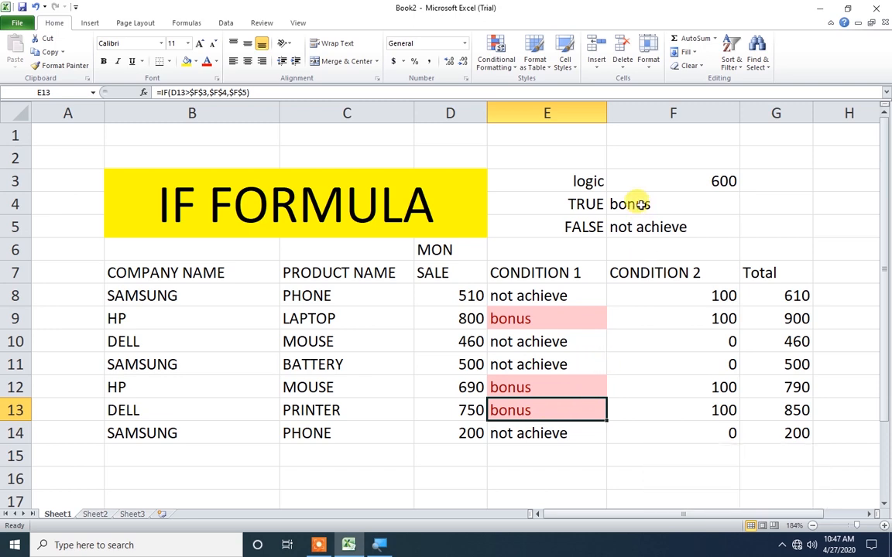
# Change the logic threshold in F3 to 700
pyautogui.click(696, 179)
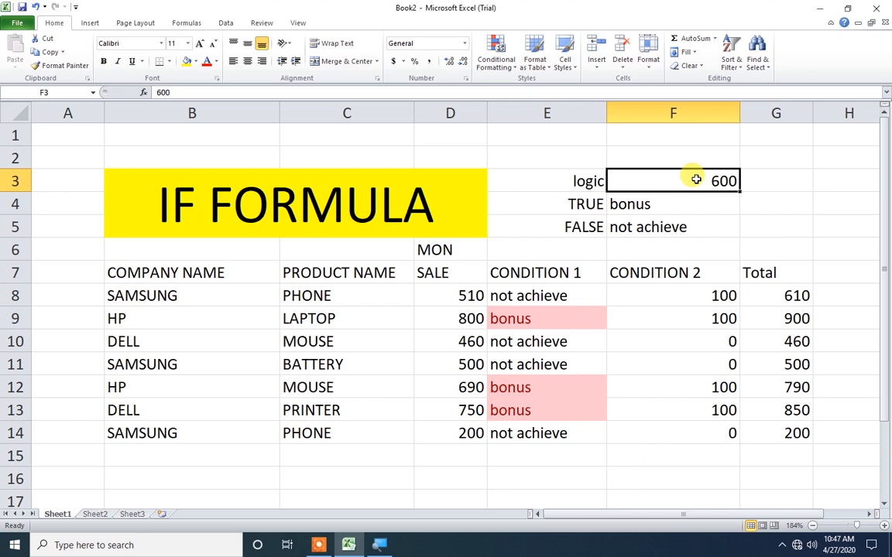
pyautogui.write('7')
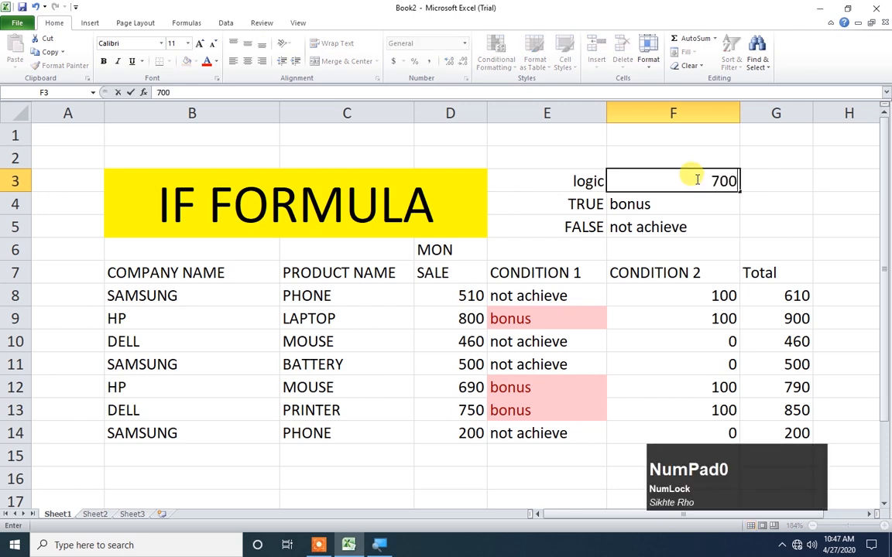
pyautogui.write('00')
pyautogui.press('Down')
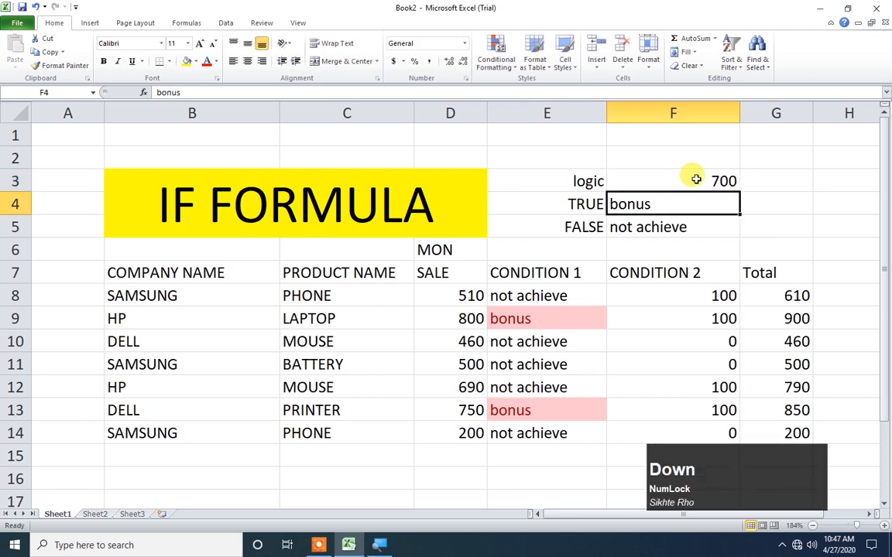
# Examine the CONDITION 1 and CONDITION 2 results and the absolute references used by the IF formula in E8
pyautogui.click(624, 226)
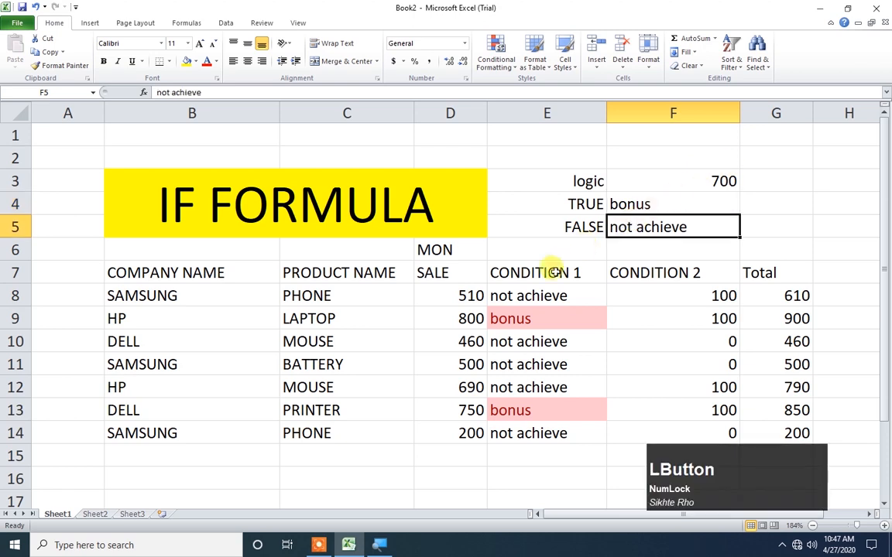
pyautogui.moveTo(549, 295); pyautogui.dragTo(553, 408)
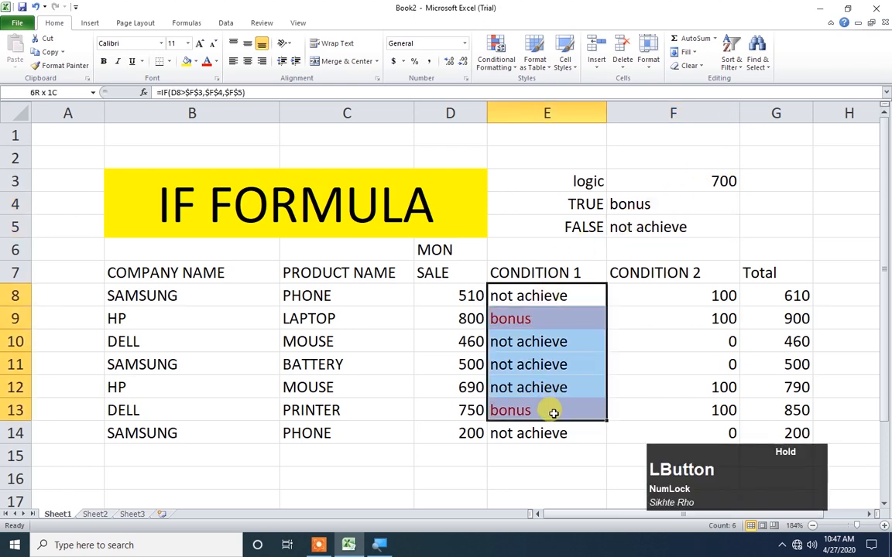
pyautogui.moveTo(677, 301); pyautogui.dragTo(685, 430)
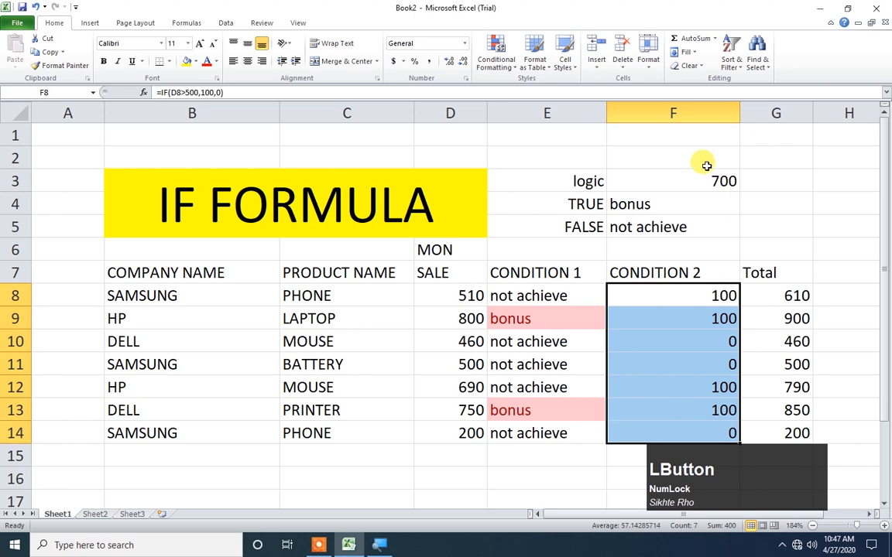
pyautogui.click(705, 178)
pyautogui.click(533, 292)
pyautogui.doubleClick(533, 293)
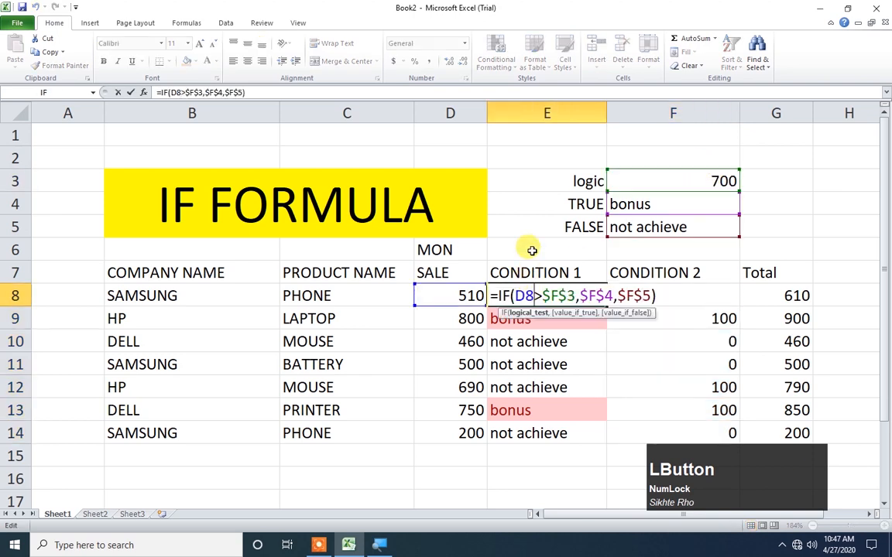
pyautogui.click(188, 93)
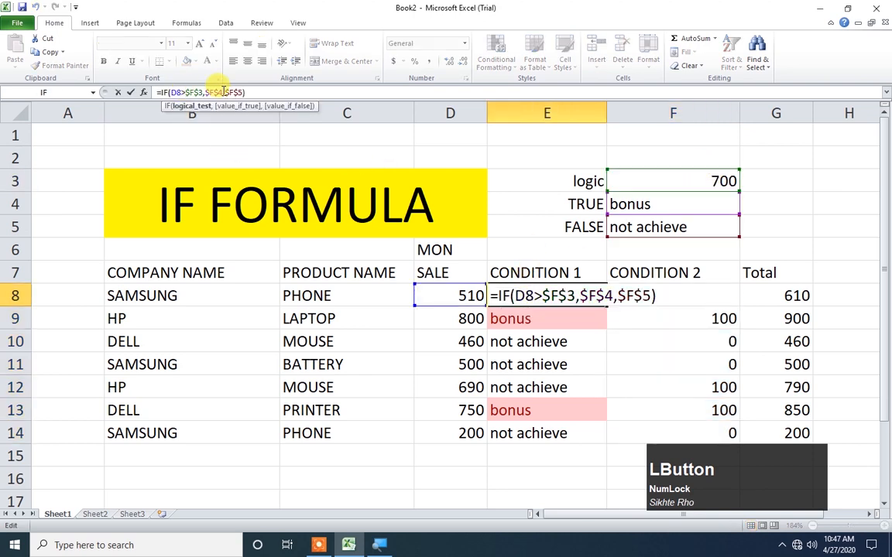
pyautogui.press('Return')
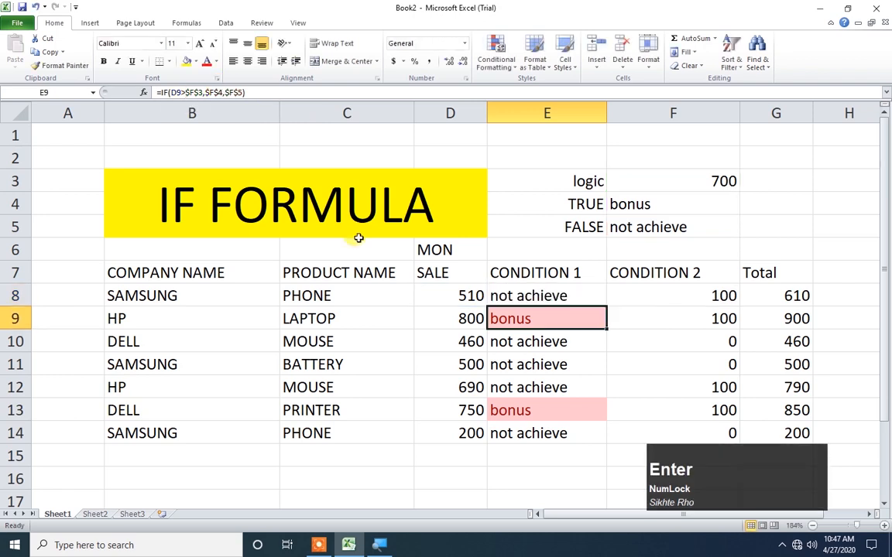
# Open the workbook named 2 from the Documents folder
pyautogui.click(18, 23)
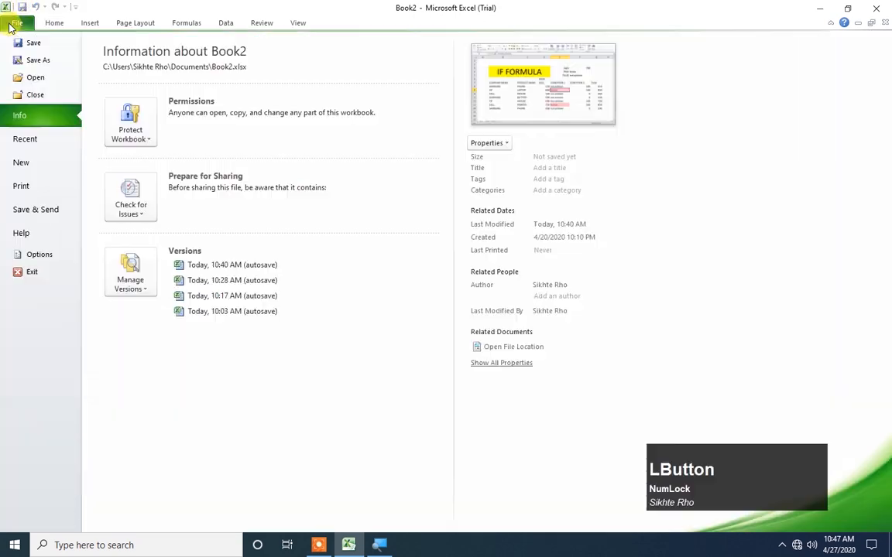
pyautogui.click(35, 77)
pyautogui.click(137, 117)
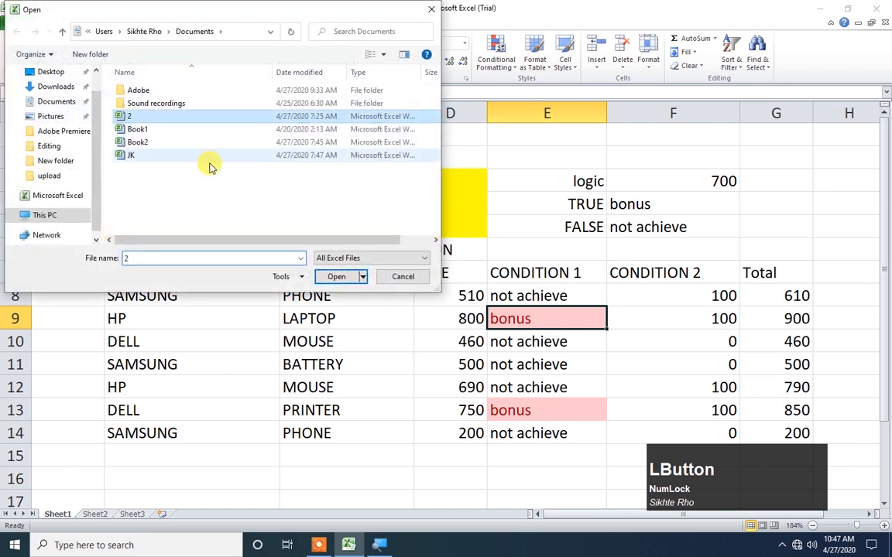
pyautogui.click(336, 277)
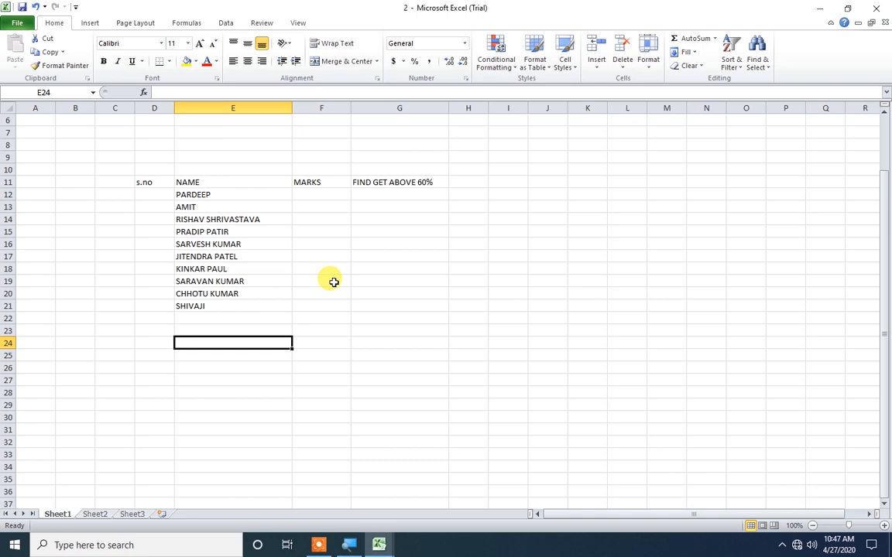
# Enter 1 in D12 and fill it down to D21 as a series numbering the students 1 to 10
pyautogui.press('super')
pyautogui.press('super+KP_Add')
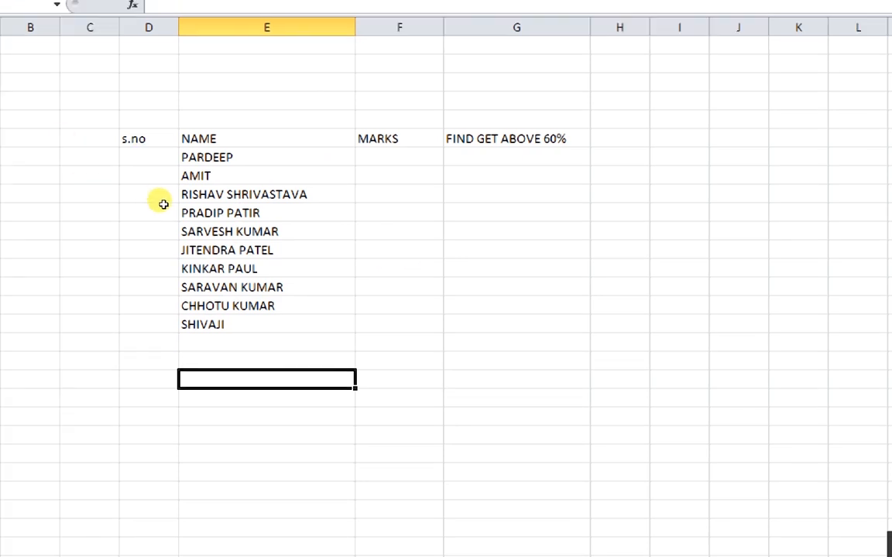
pyautogui.click(65, 152)
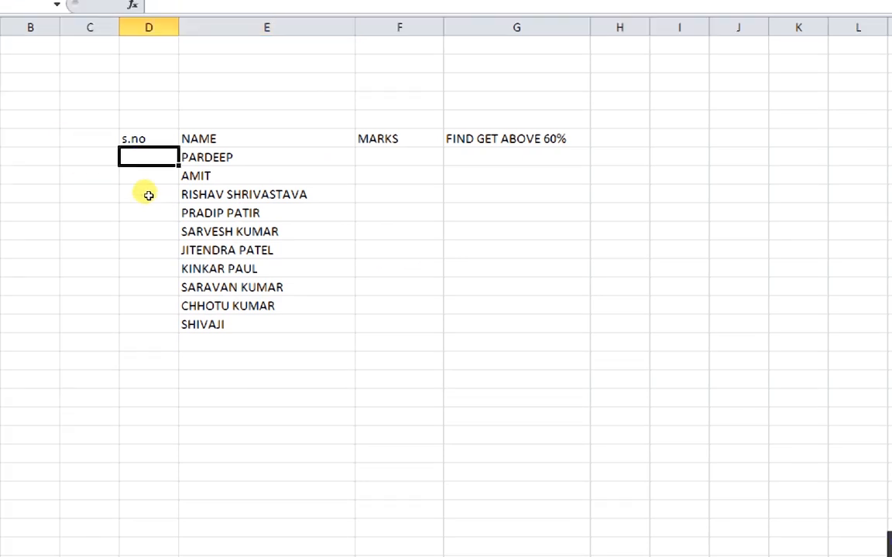
pyautogui.press('super+KP_Subtract')
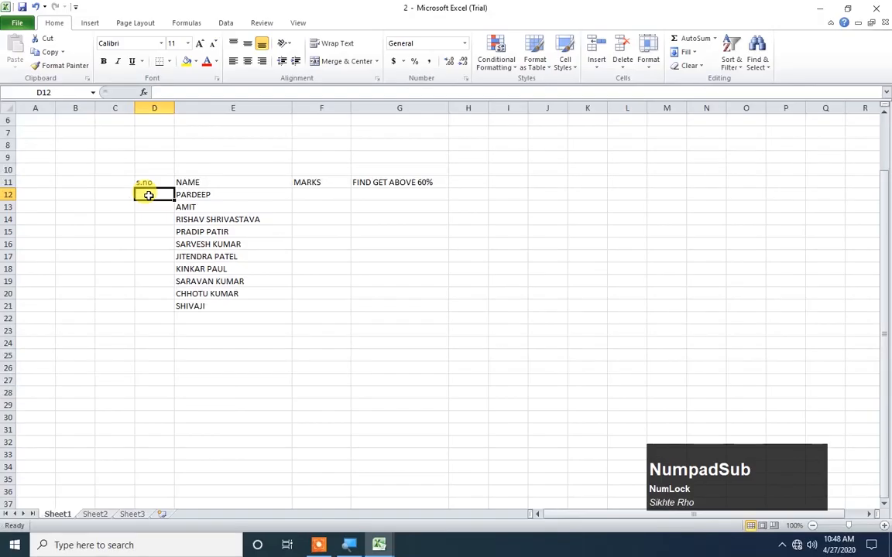
pyautogui.write('1')
pyautogui.click(151, 207)
pyautogui.click(164, 195)
pyautogui.moveTo(172, 202); pyautogui.dragTo(168, 312)
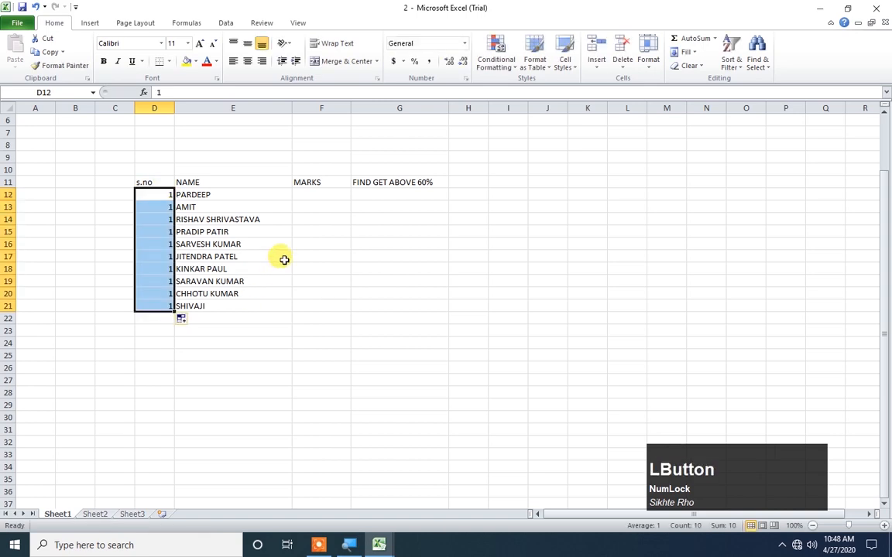
pyautogui.click(186, 320)
pyautogui.click(203, 349)
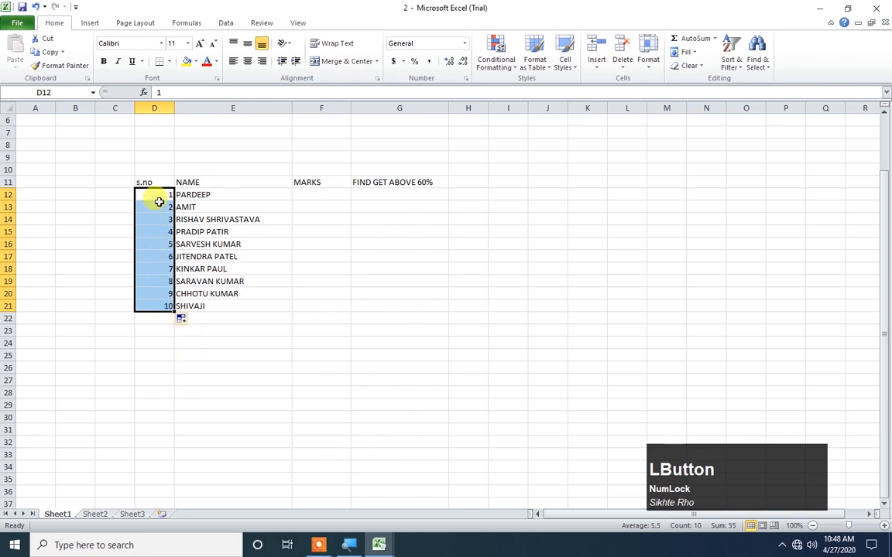
pyautogui.click(159, 202)
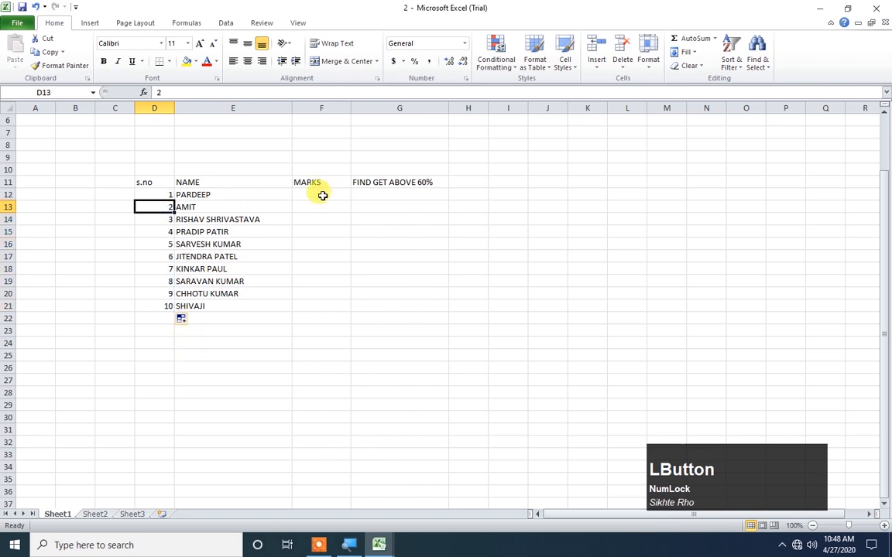
# Clear the contents of the serial numbers in D12:D21
pyautogui.click(322, 195)
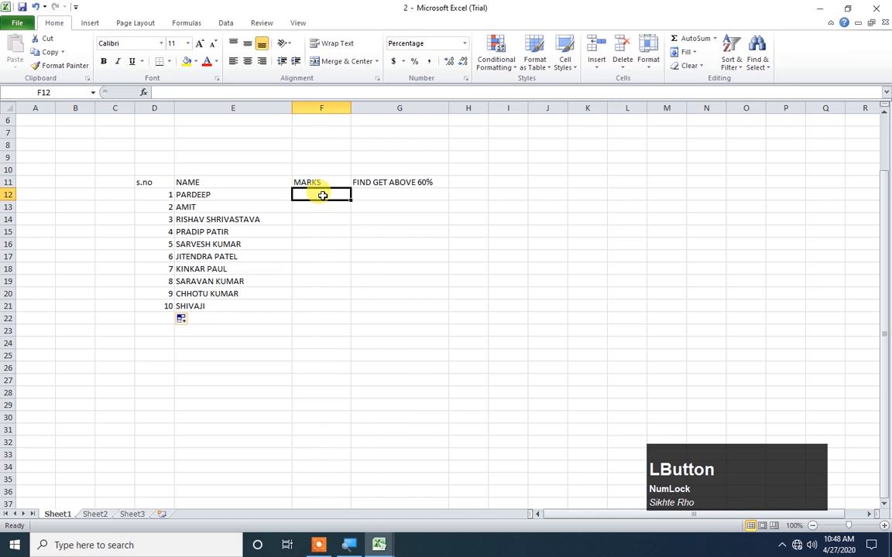
pyautogui.hotkey('ctrl', 'a')
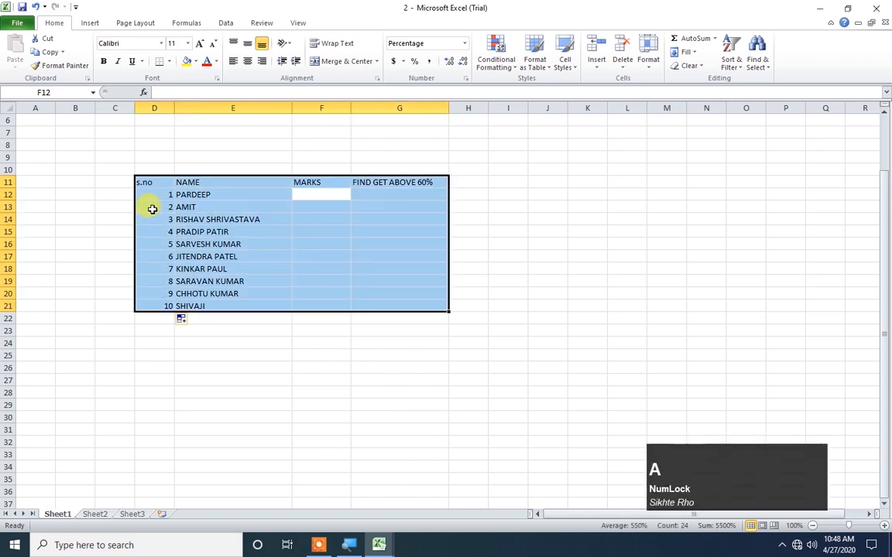
pyautogui.moveTo(154, 194); pyautogui.dragTo(153, 304)
pyautogui.rightClick(153, 304)
pyautogui.click(176, 398)
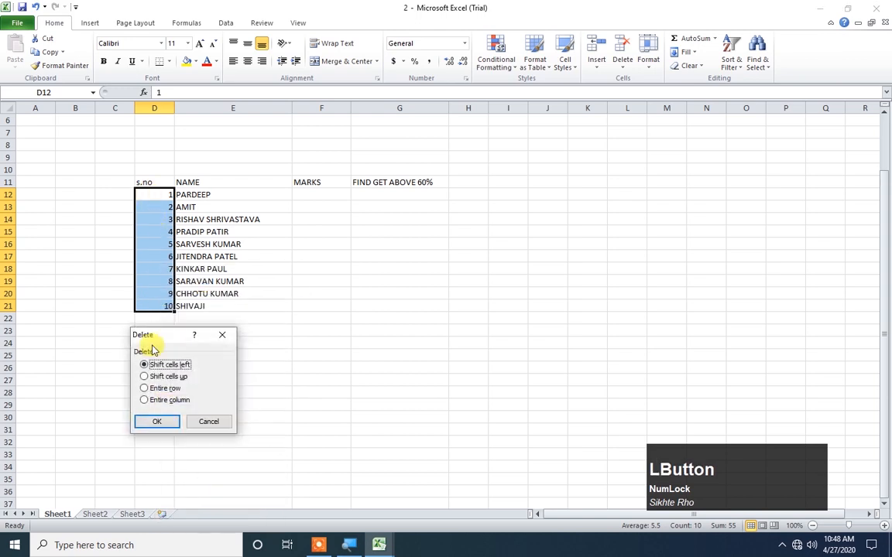
pyautogui.click(209, 422)
pyautogui.rightClick(152, 287)
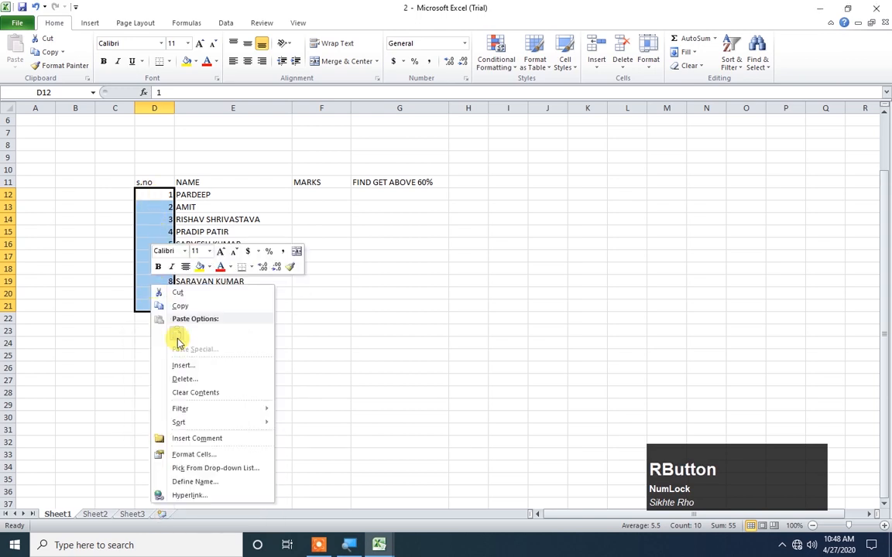
pyautogui.click(183, 395)
# Enter 1 in D12 and fill a linear column series with step value 1 and stop value 10
pyautogui.click(151, 194)
pyautogui.write('1')
pyautogui.click(153, 209)
pyautogui.click(163, 194)
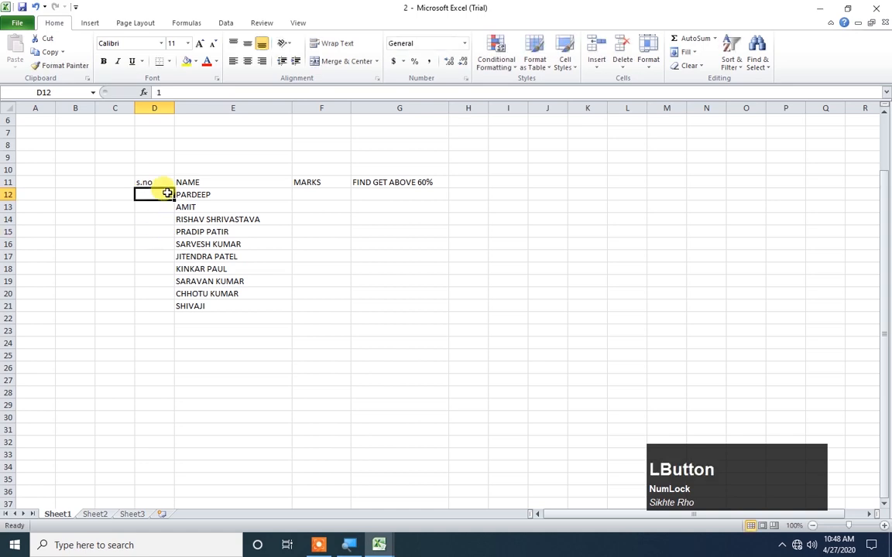
pyautogui.click(698, 54)
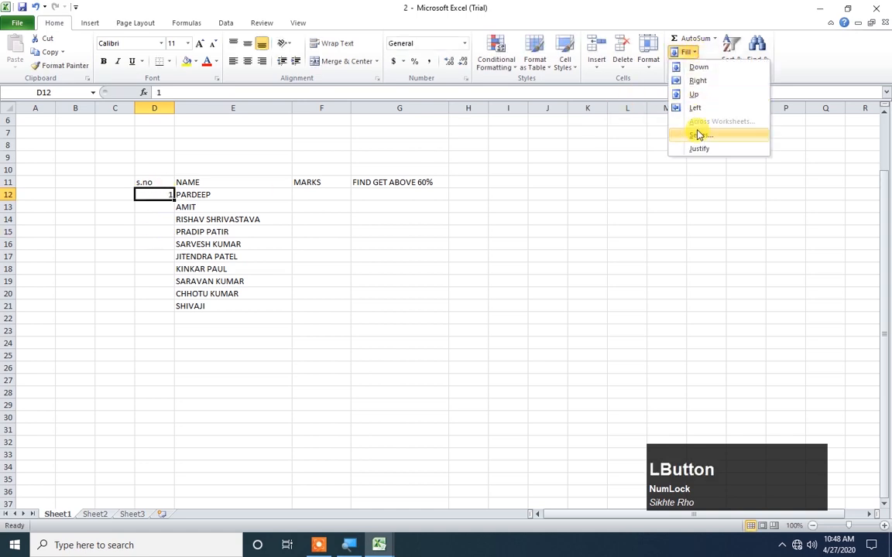
pyautogui.click(672, 130)
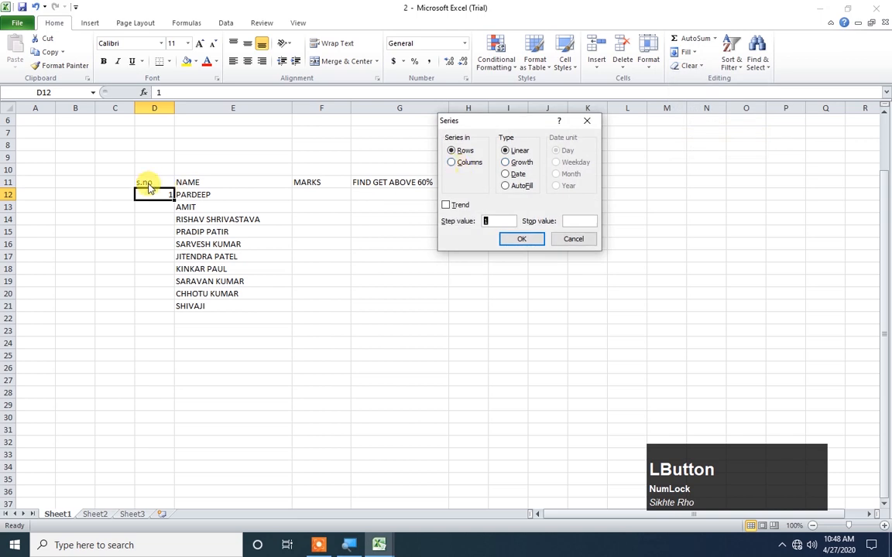
pyautogui.click(451, 162)
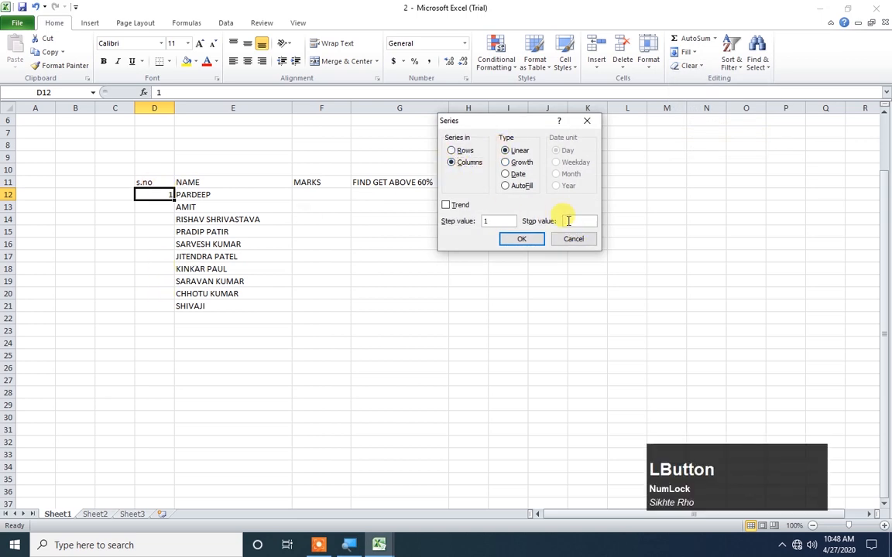
pyautogui.click(568, 220)
pyautogui.write('10')
pyautogui.click(521, 239)
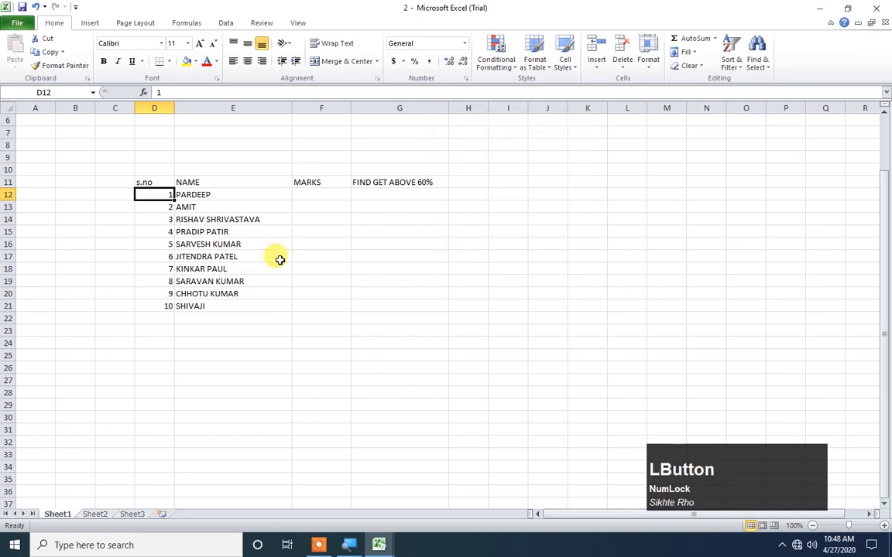
# Enter trial marks of 78% in F12 and 45% in F13
pyautogui.click(315, 194)
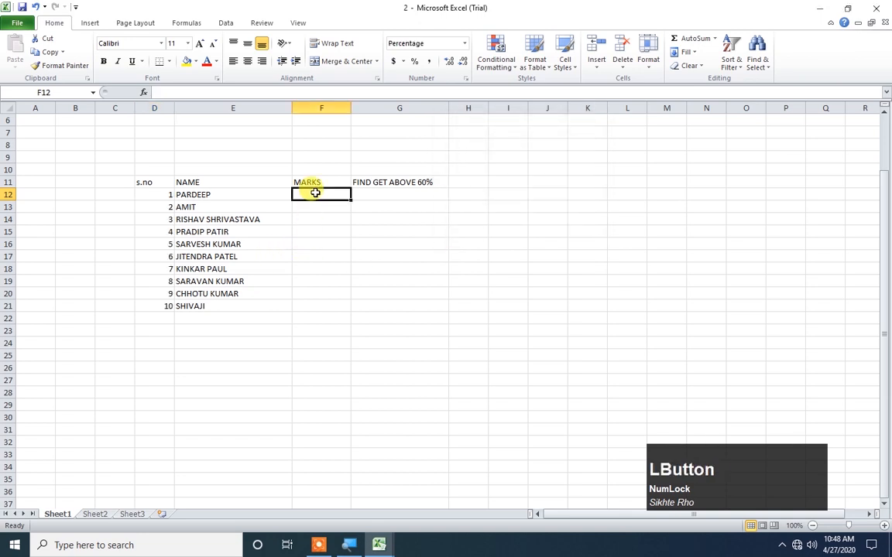
pyautogui.moveTo(849, 526); pyautogui.dragTo(862, 532)
pyautogui.scroll(-2, 578, 421)
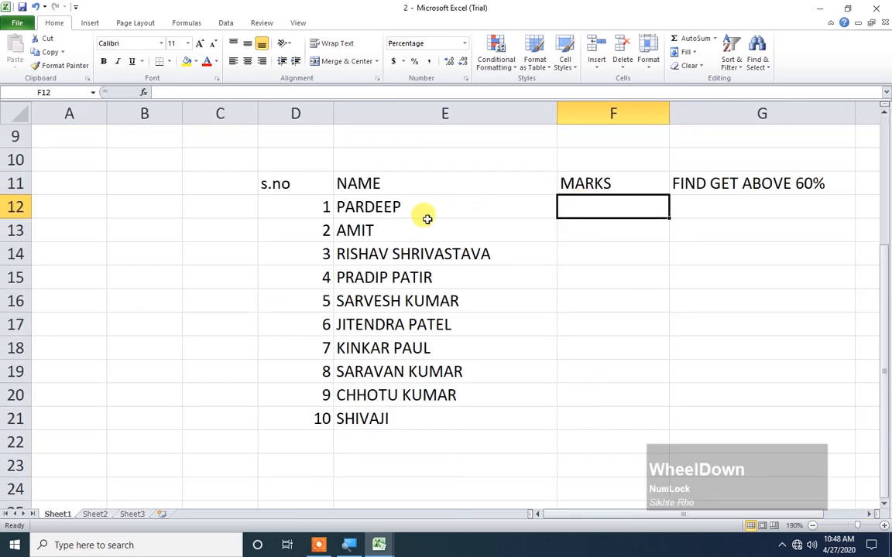
pyautogui.moveTo(388, 206); pyautogui.dragTo(393, 395)
pyautogui.click(602, 204)
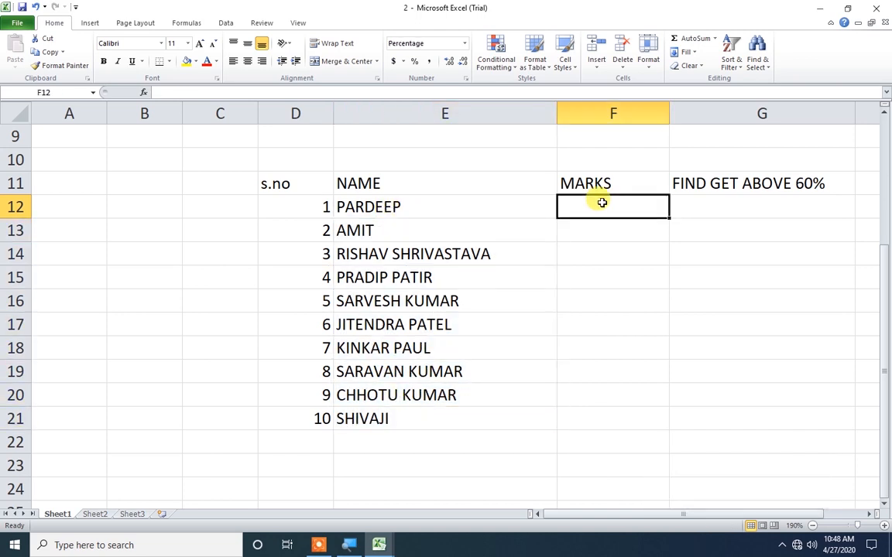
pyautogui.write('78')
pyautogui.press('Down')
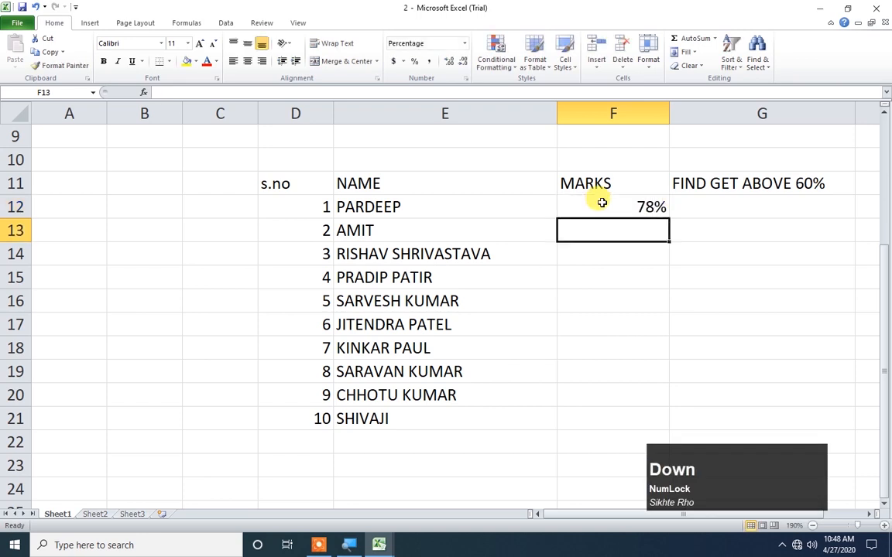
pyautogui.write('45')
pyautogui.press('Down')
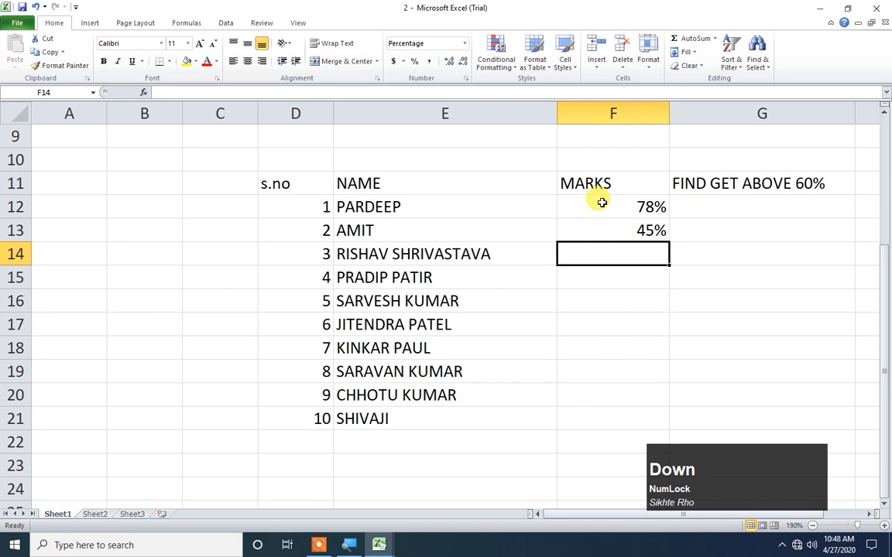
# Clear the contents of the trial marks in F12:F13
pyautogui.moveTo(617, 199); pyautogui.dragTo(623, 233)
pyautogui.rightClick(624, 233)
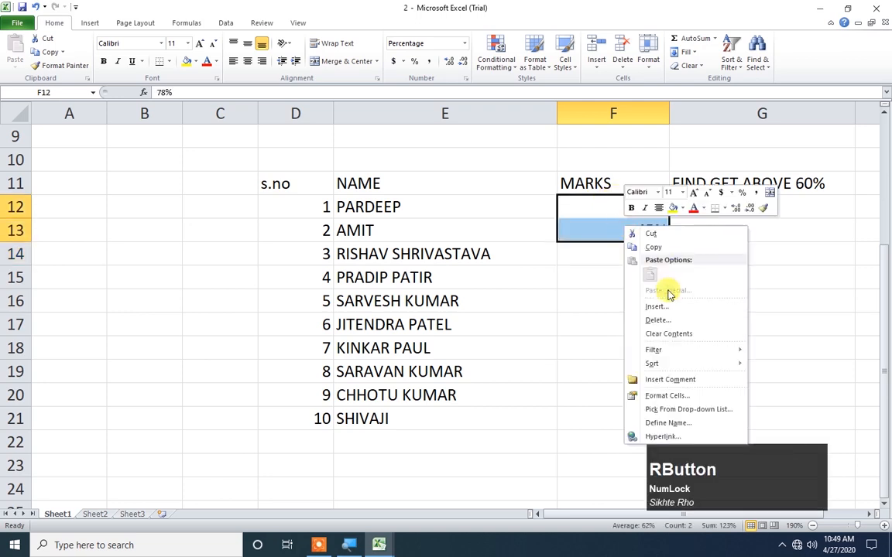
pyautogui.click(658, 334)
pyautogui.click(625, 207)
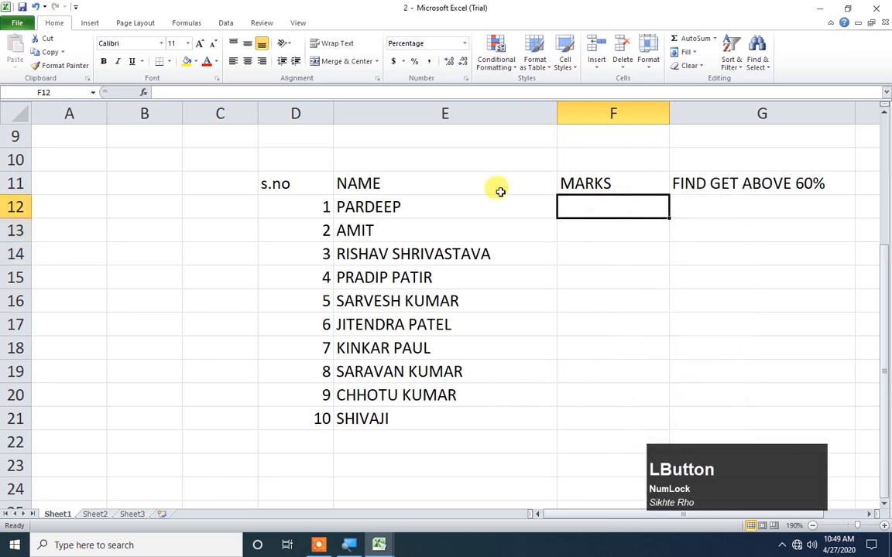
# Apply the Percentage number format to the MARKS cells F12:F21
pyautogui.click(478, 138)
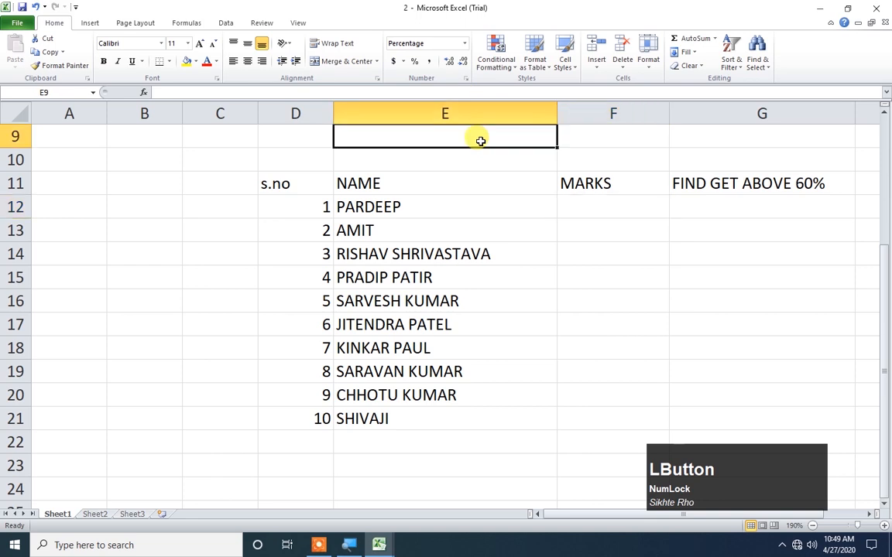
pyautogui.moveTo(605, 207); pyautogui.dragTo(623, 421)
pyautogui.click(465, 44)
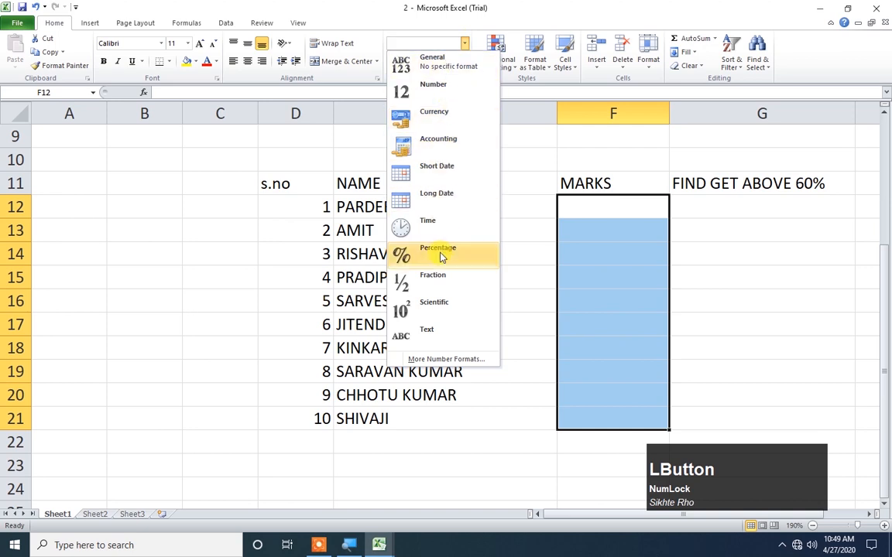
# Enter the marks 78, 90, 78, 60, 45, 56, 90, 23, 45 and 67 percent in F12:F21
pyautogui.click(636, 203)
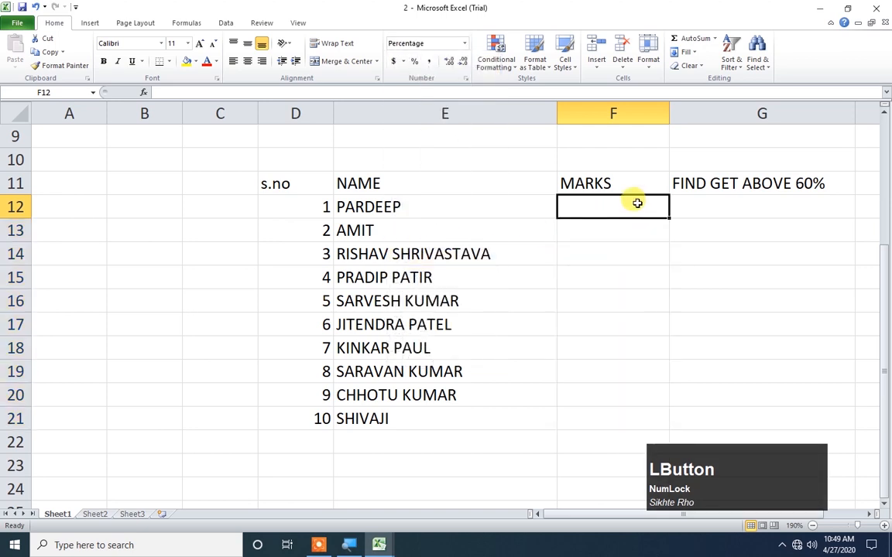
pyautogui.write('8')
pyautogui.press('Down')
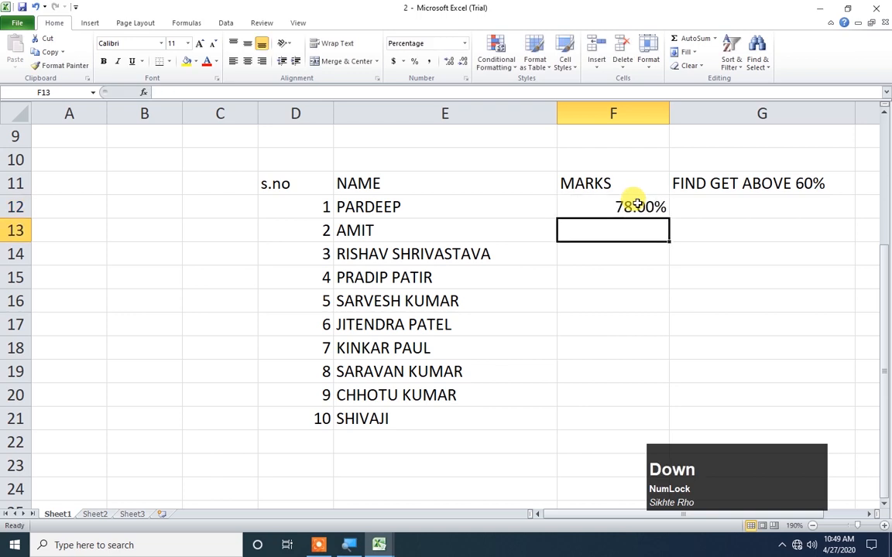
pyautogui.write('90')
pyautogui.press('Down')
pyautogui.write('78')
pyautogui.press('Down')
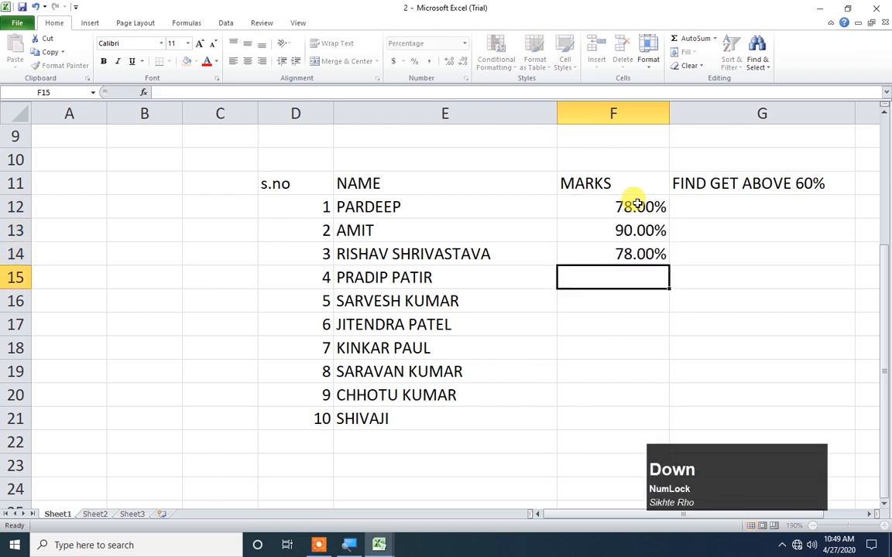
pyautogui.write('60')
pyautogui.press('Down')
pyautogui.write('45')
pyautogui.press('Down')
pyautogui.write('56')
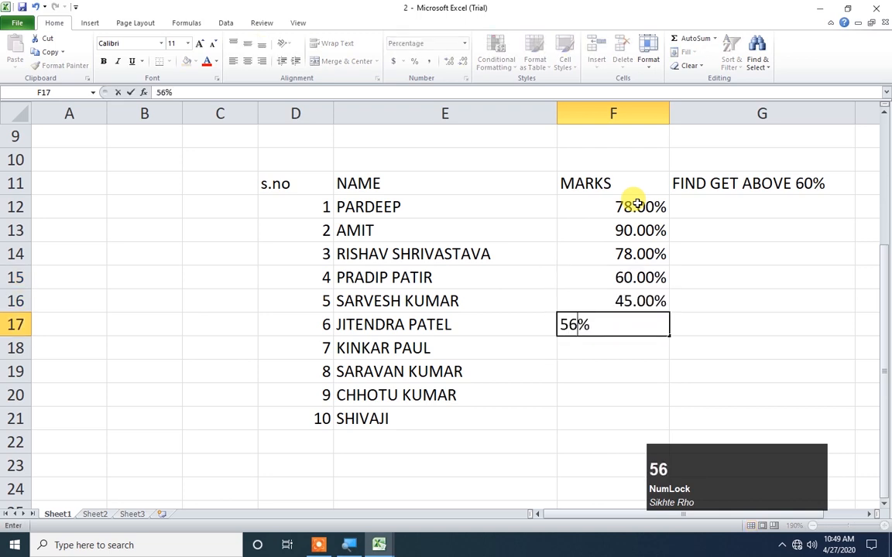
pyautogui.press('Down')
pyautogui.write('90')
pyautogui.press('Down')
pyautogui.write('23')
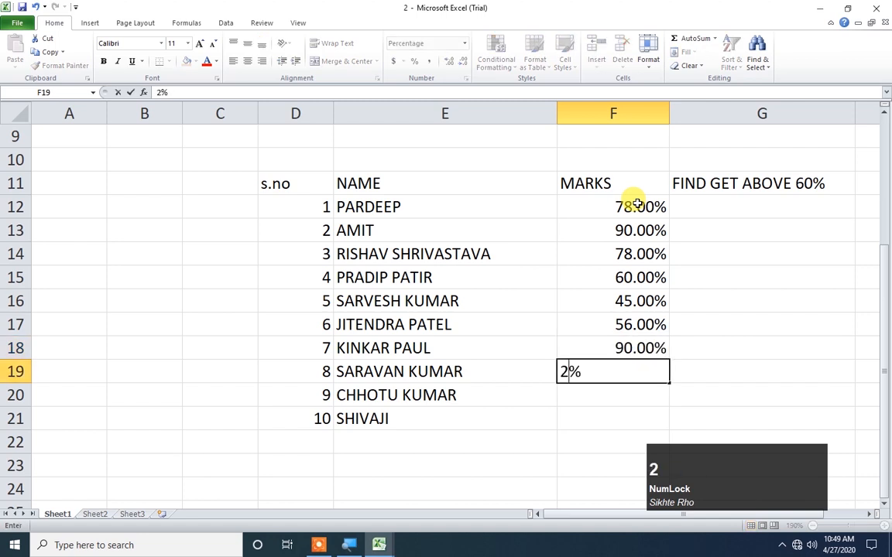
pyautogui.press('Down')
pyautogui.write('45')
pyautogui.press('Down')
pyautogui.write('67')
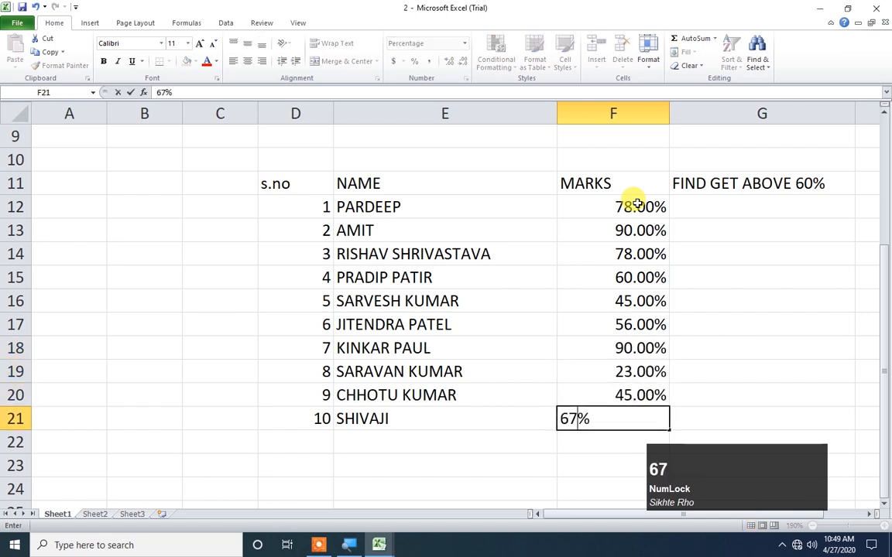
pyautogui.press('Down')
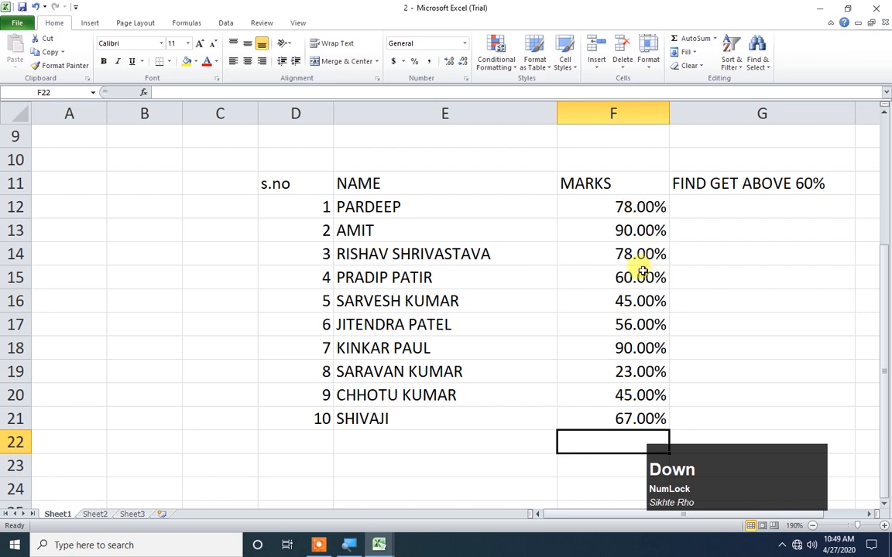
# Decrease the decimals of the marks in F12:F21 so they show whole percentages
pyautogui.moveTo(607, 205); pyautogui.dragTo(623, 410)
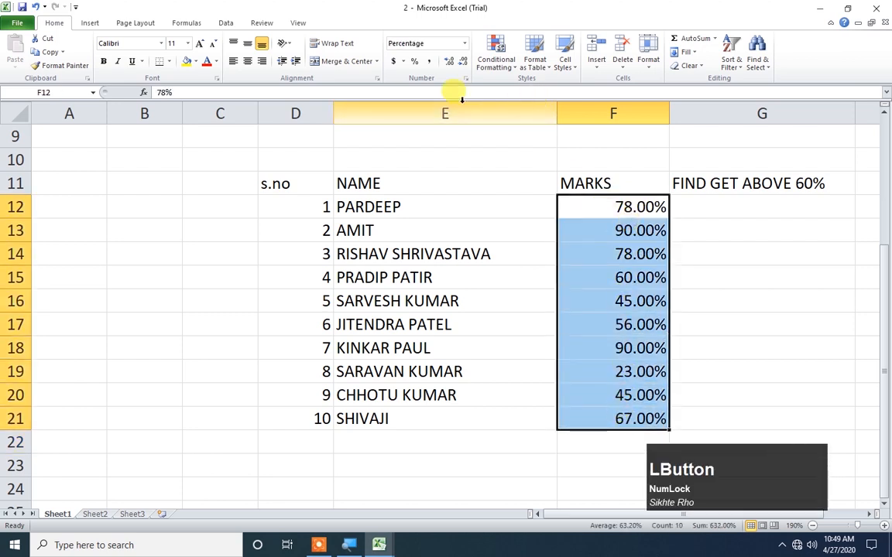
pyautogui.press('super+plus')
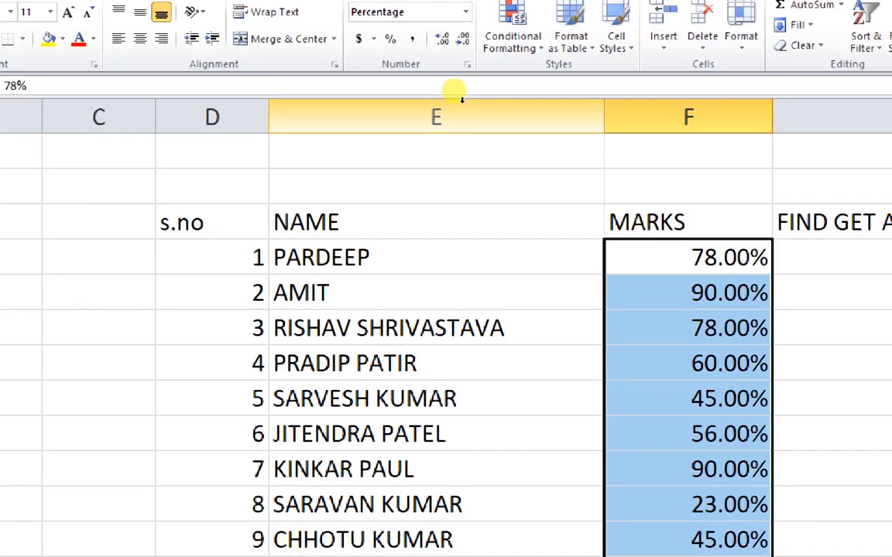
pyautogui.press('super+plus')
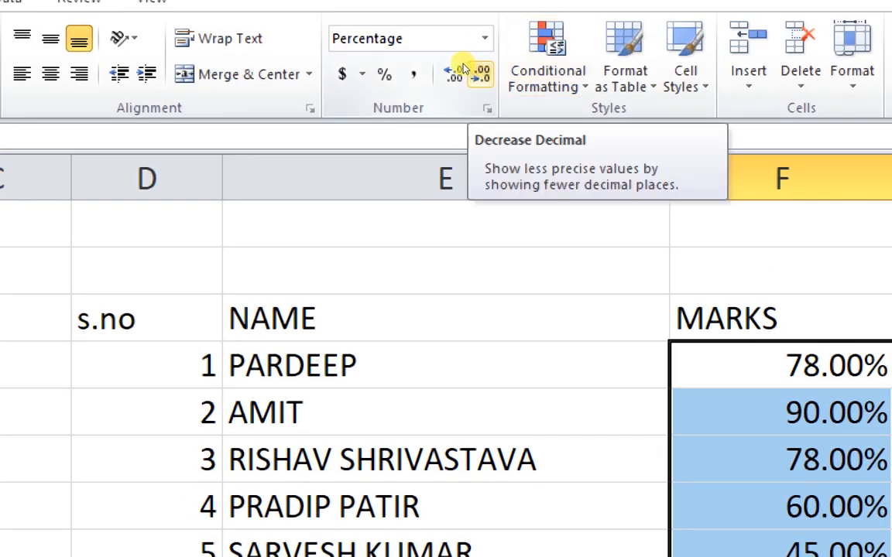
pyautogui.click(462, 70)
pyautogui.click(462, 70)
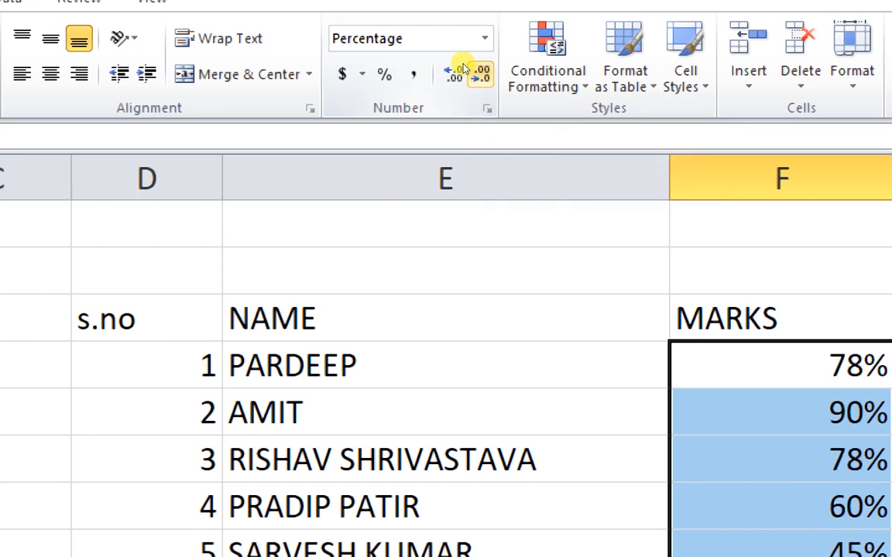
# Start an IF formula in G12 with the logical test F12>60%
pyautogui.press('super+minus')
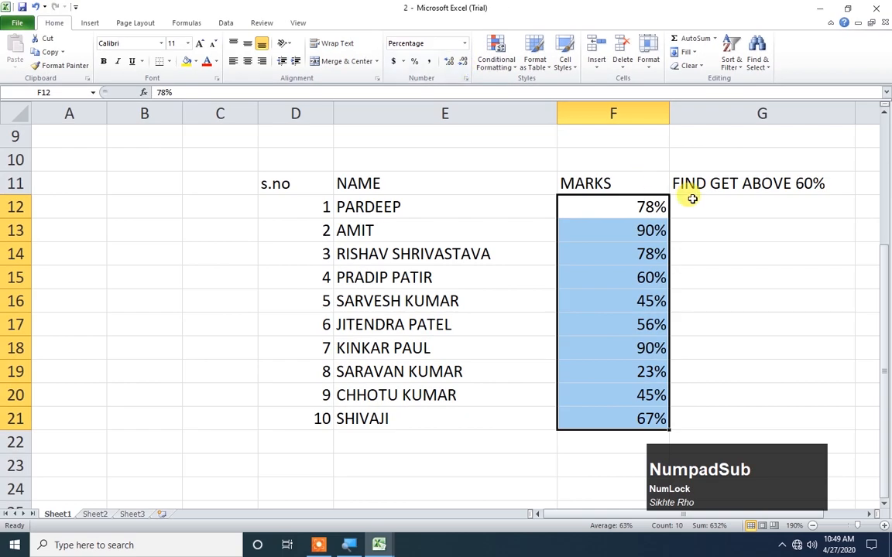
pyautogui.click(692, 199)
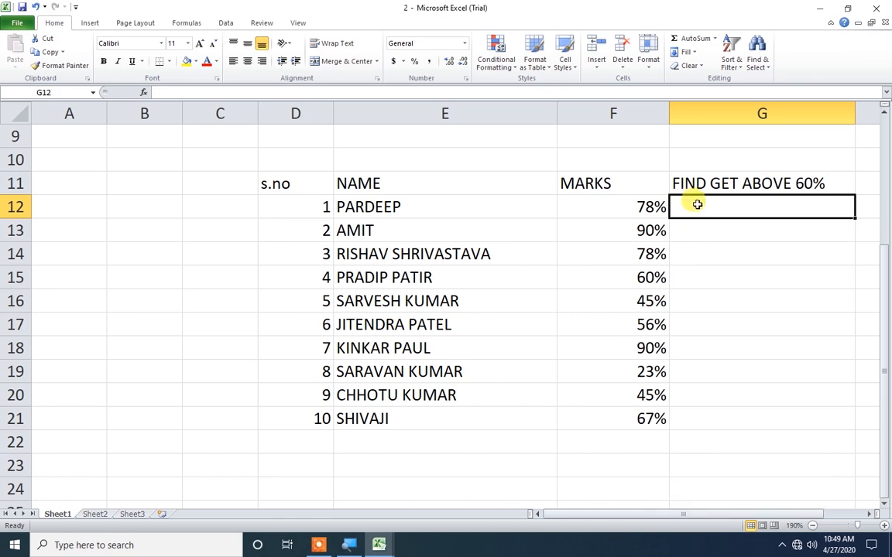
pyautogui.click(675, 517)
pyautogui.moveTo(675, 523); pyautogui.dragTo(696, 520)
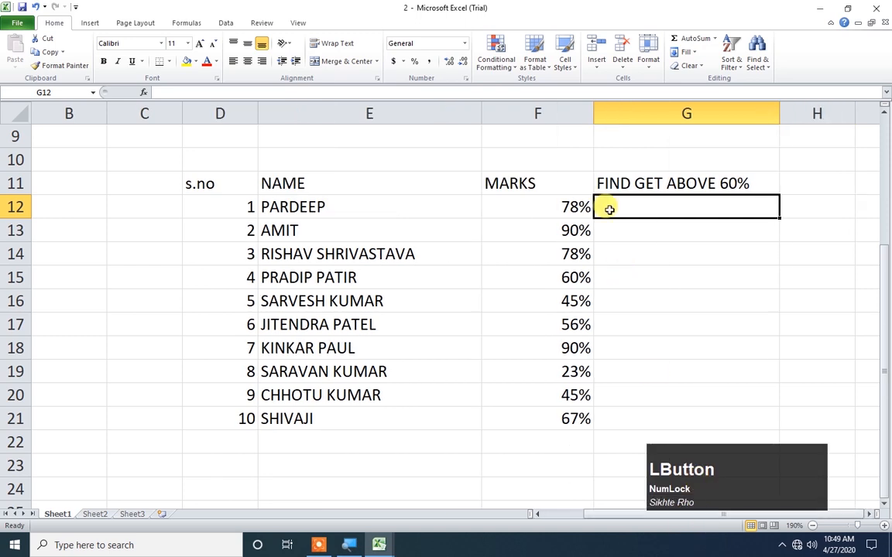
pyautogui.write('=')
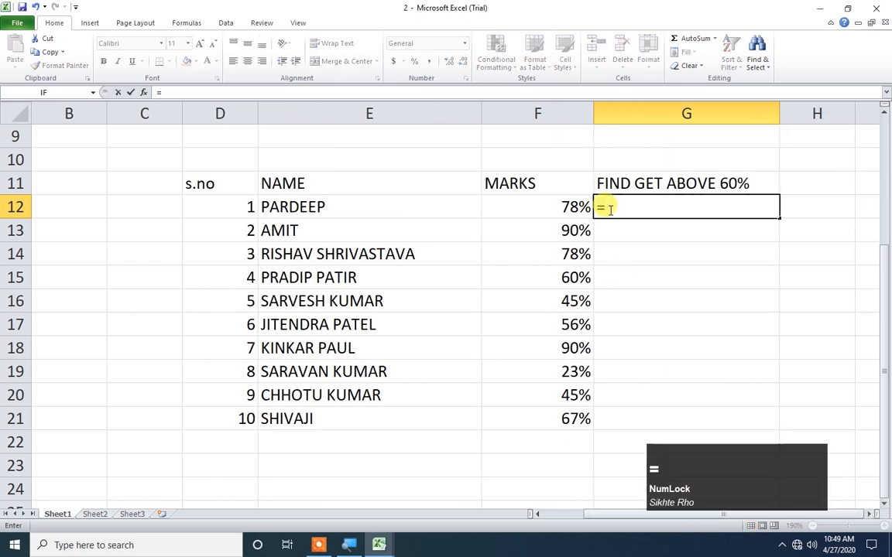
pyautogui.write('if')
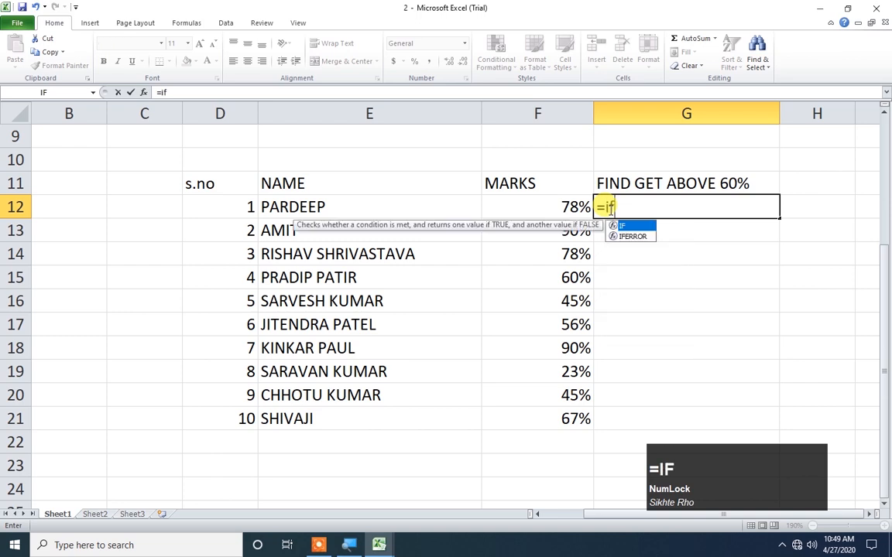
pyautogui.press('Tab')
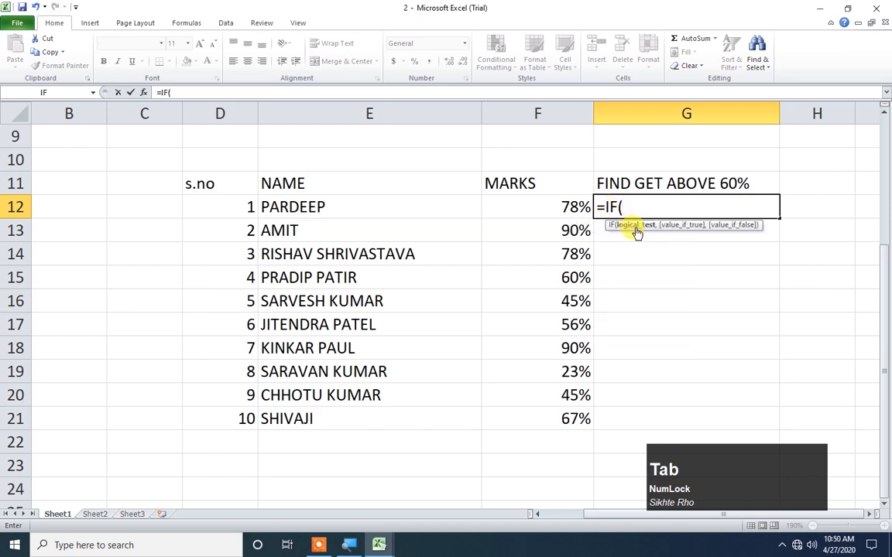
pyautogui.click(560, 207)
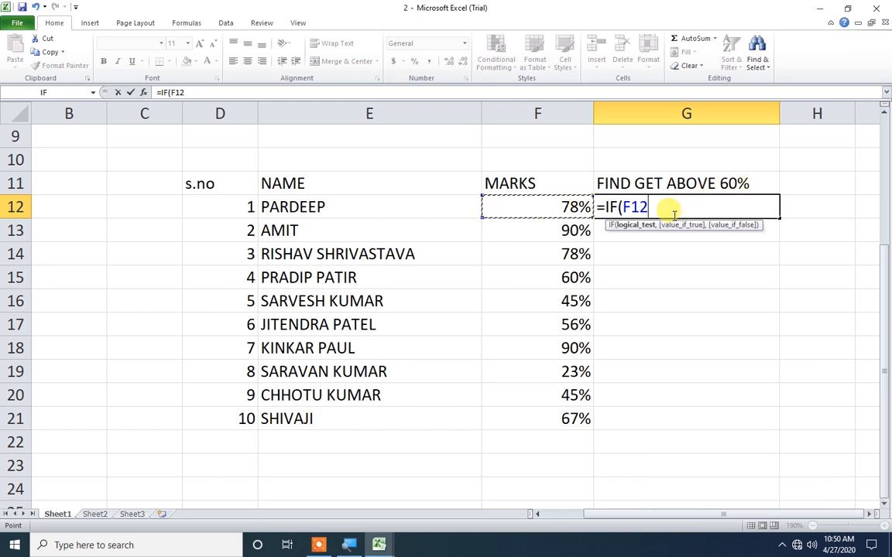
pyautogui.write('>60')
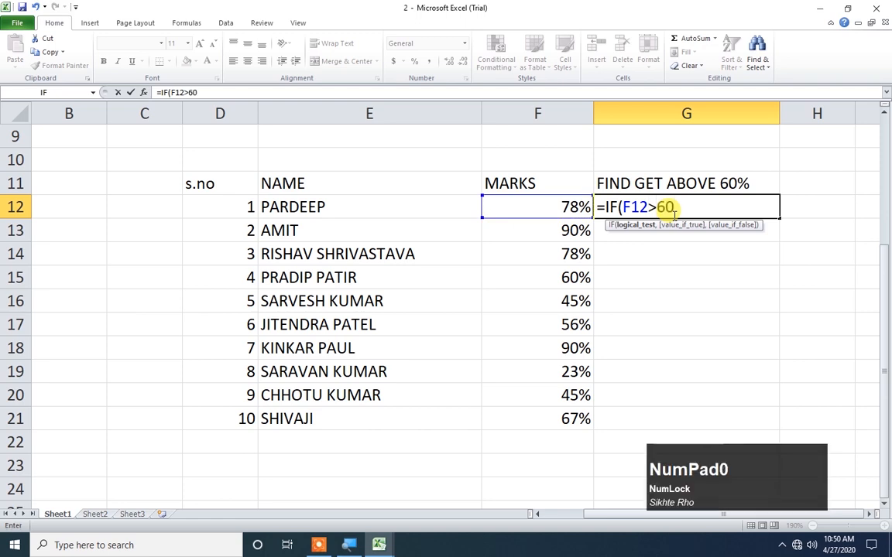
pyautogui.write('%,')
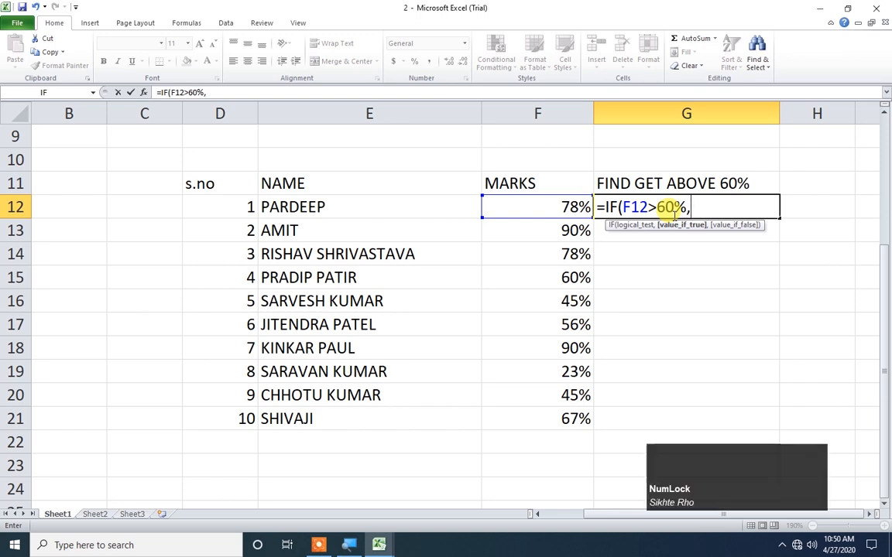
# Add "good" as the true result and "bad" as the false result of the IF formula in G12, and close its parenthesis
pyautogui.write('"')
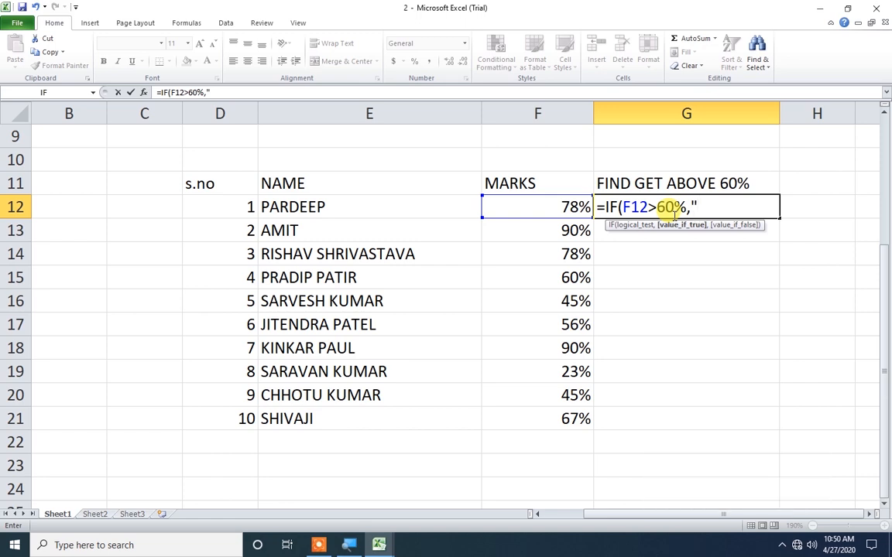
pyautogui.write('good",')
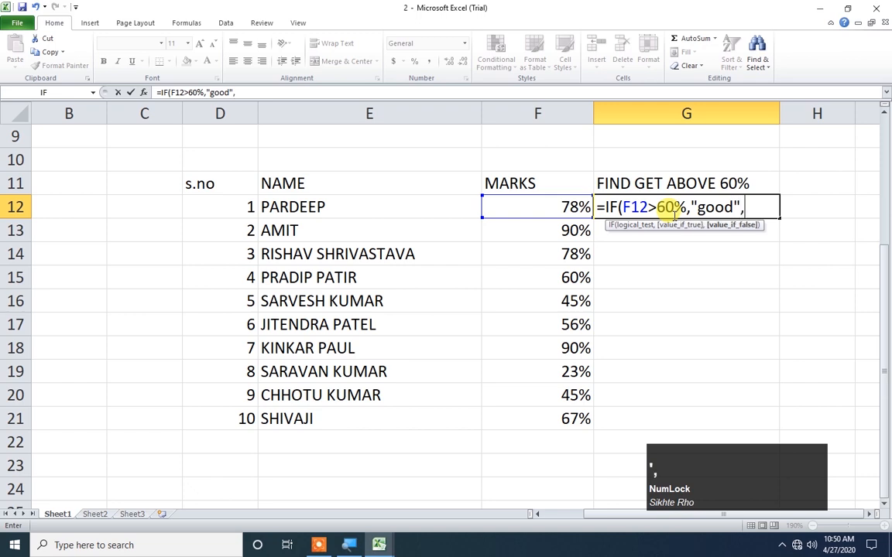
pyautogui.write('"bad')
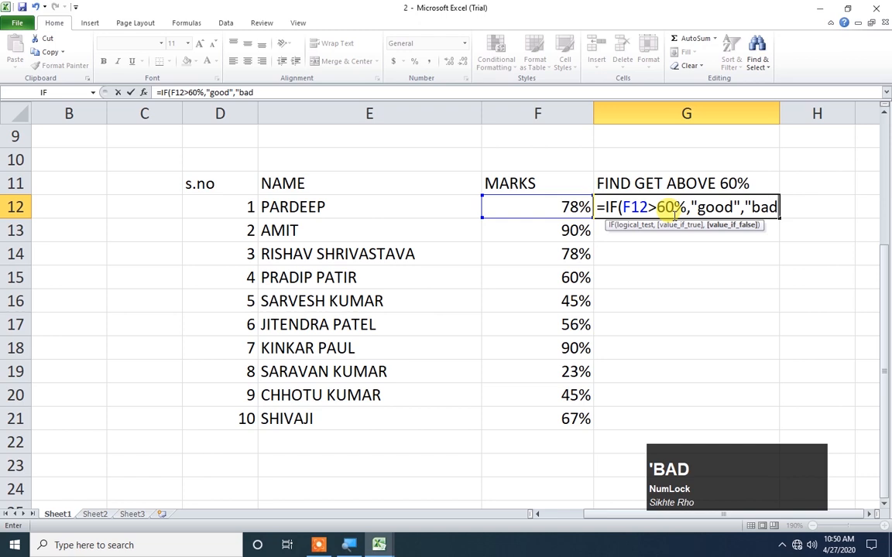
pyautogui.write('")')
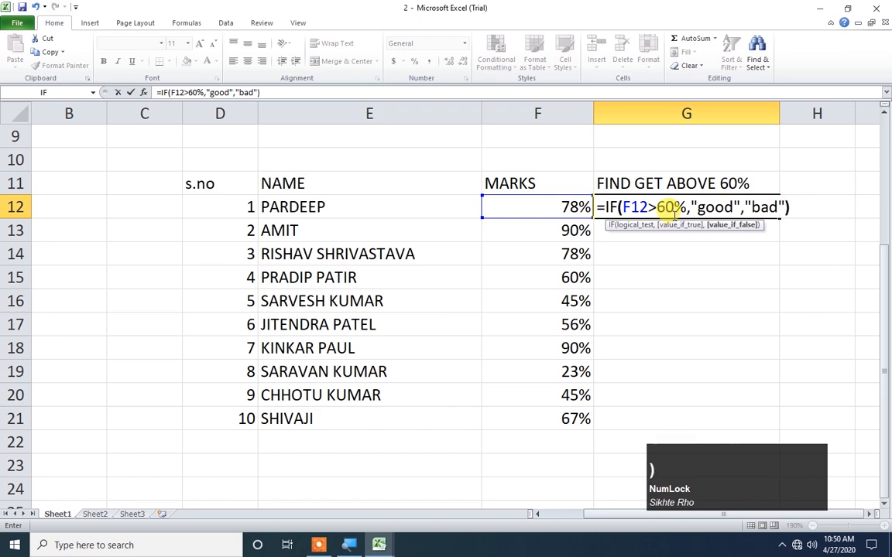
# Replace the false result in G12's IF formula with "average", then fill the formula down to G21
pyautogui.click(774, 203)
pyautogui.press('BackSpace')
pyautogui.press('BackSpace')
pyautogui.press('BackSpace')
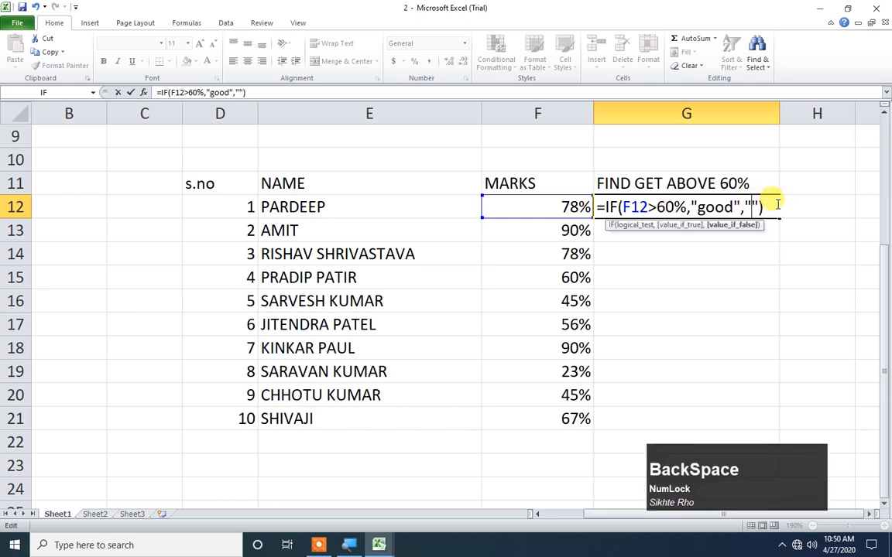
pyautogui.write('average')
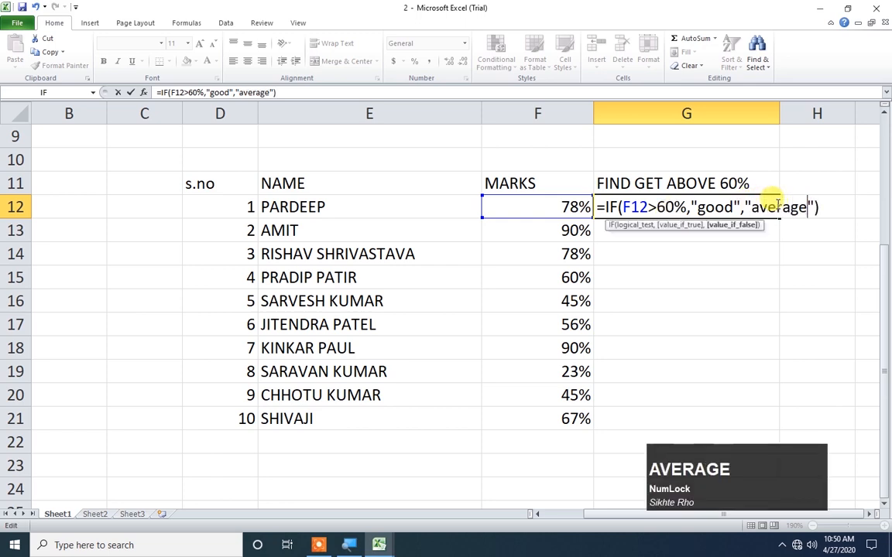
pyautogui.click(828, 207)
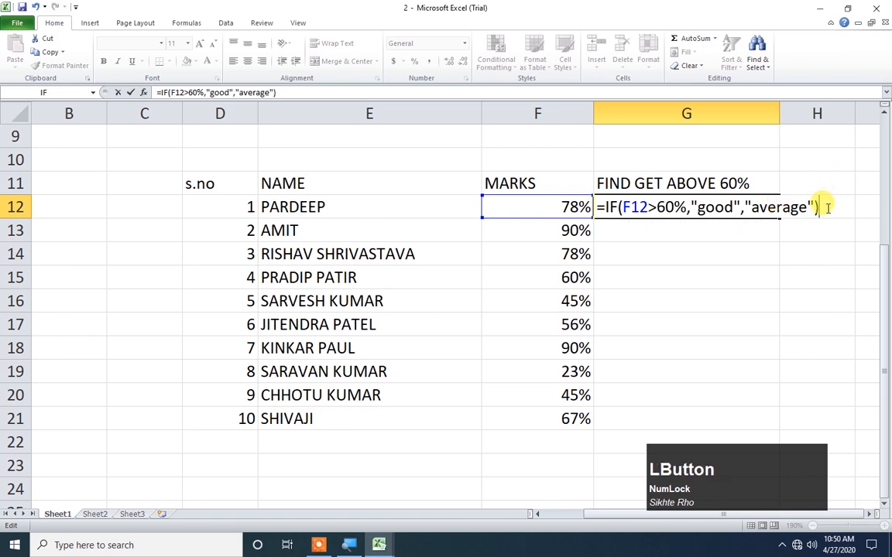
pyautogui.press('Return')
pyautogui.click(735, 206)
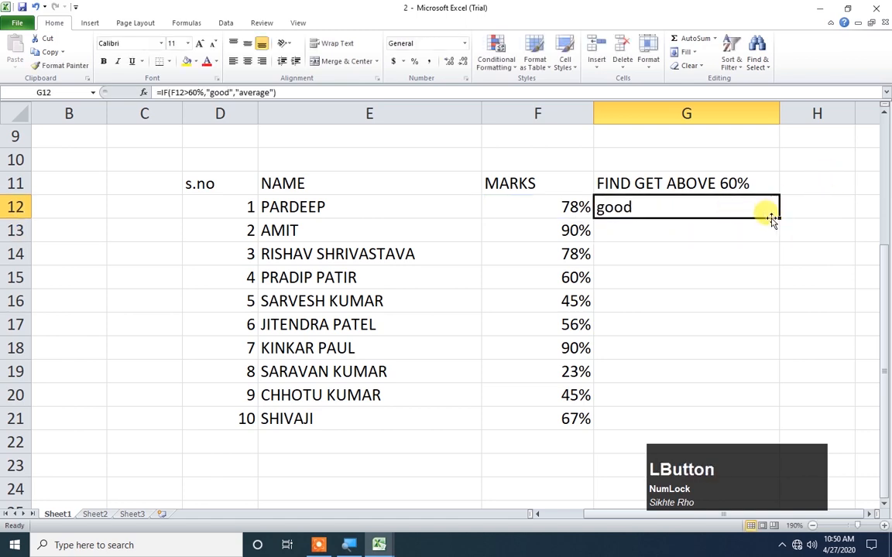
pyautogui.moveTo(772, 216); pyautogui.dragTo(774, 428)
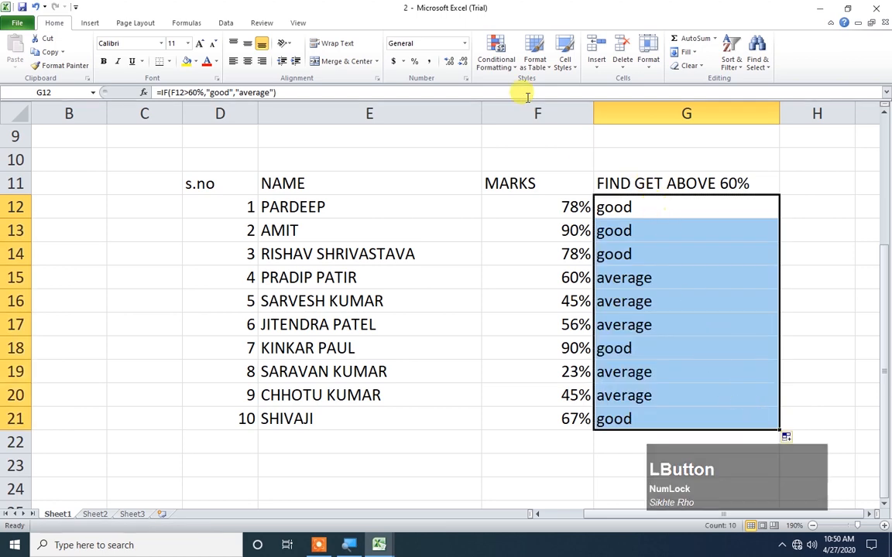
# Add a Text That Contains conditional formatting rule to G12:G21 that gives cells containing "good" a custom yellow fill
pyautogui.click(496, 56)
pyautogui.moveTo(556, 103)
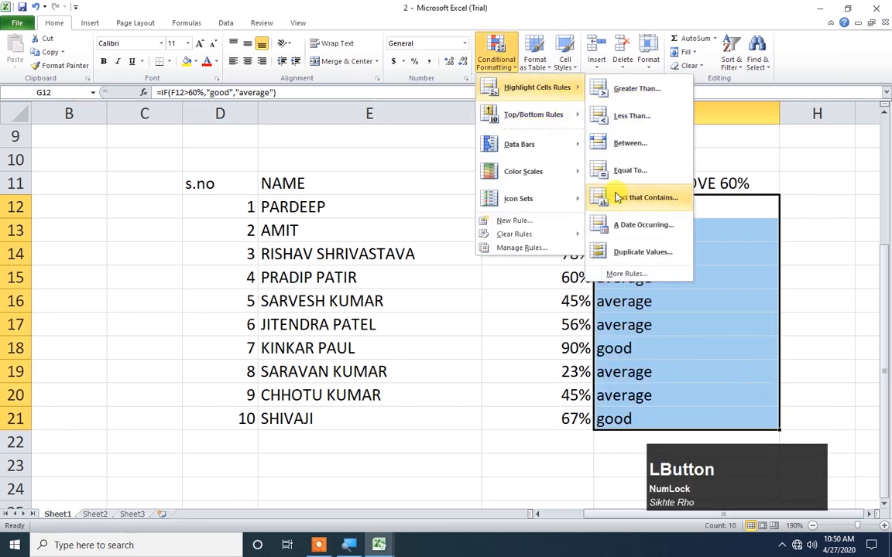
pyautogui.click(623, 194)
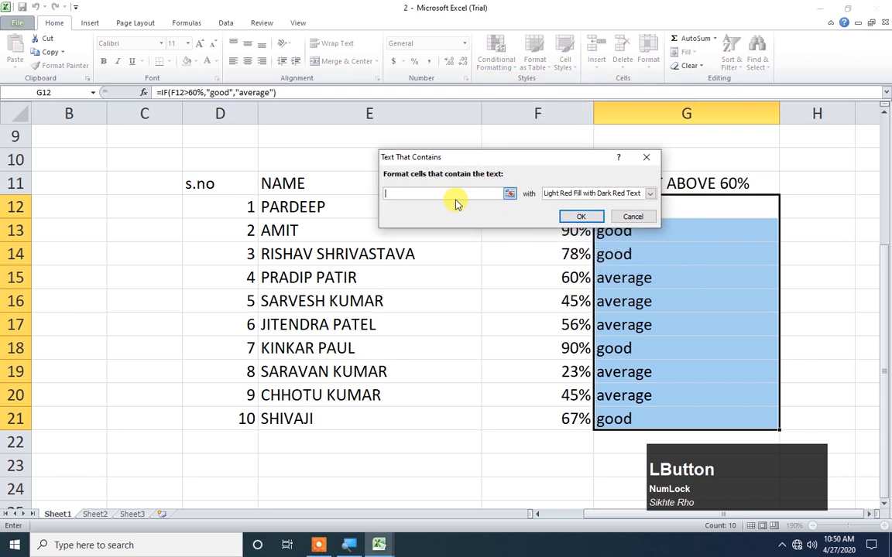
pyautogui.write('good')
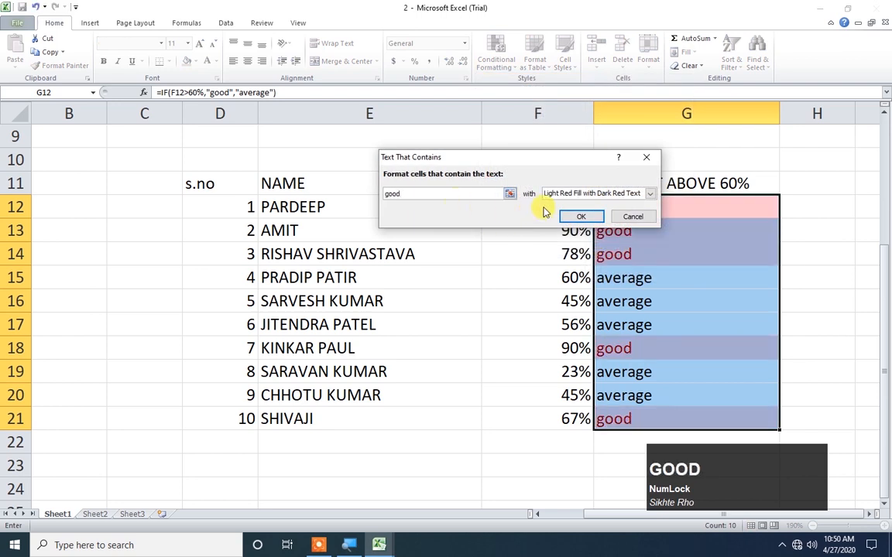
pyautogui.click(651, 193)
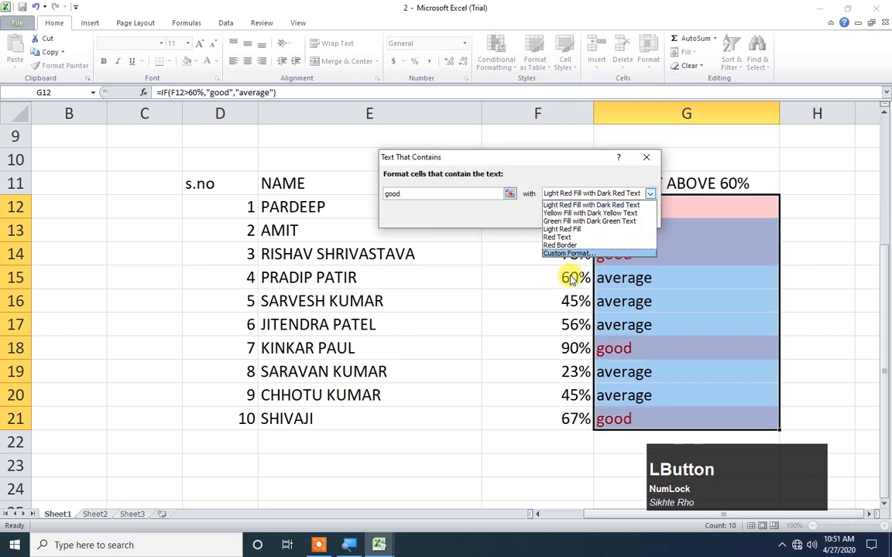
pyautogui.click(567, 254)
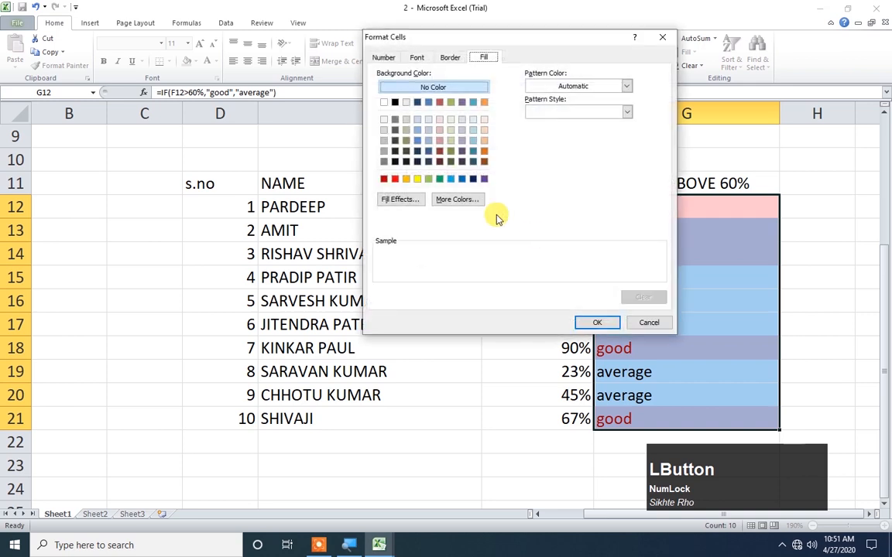
pyautogui.click(417, 179)
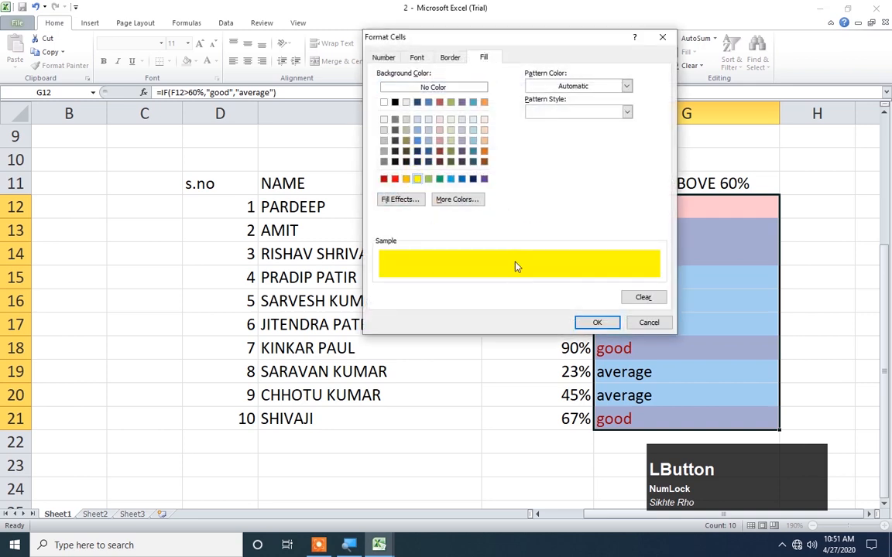
pyautogui.click(599, 328)
pyautogui.click(577, 215)
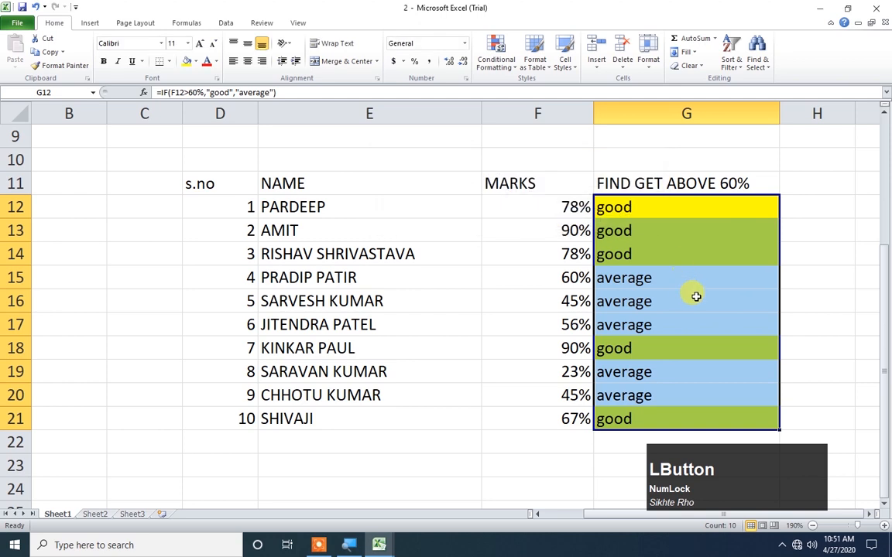
pyautogui.click(696, 296)
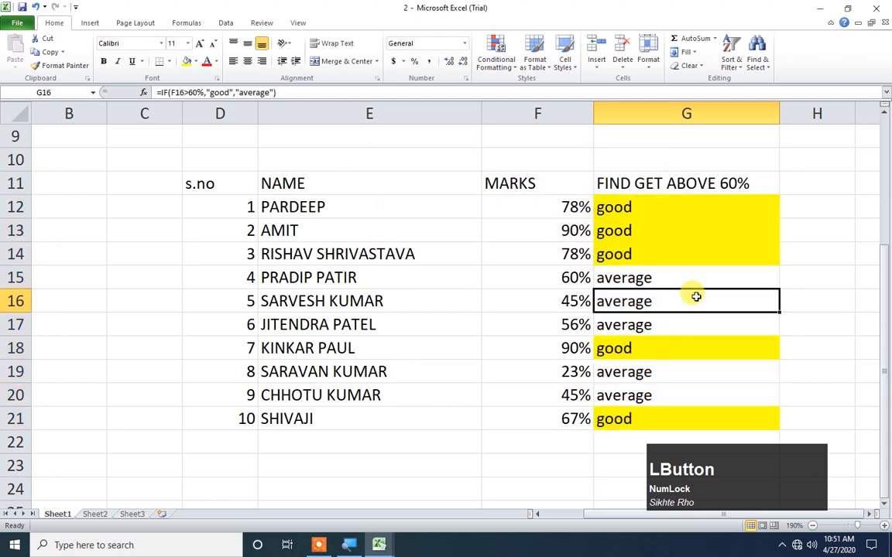
pyautogui.scroll(-2, 695, 297)
pyautogui.scroll(2, 695, 296)
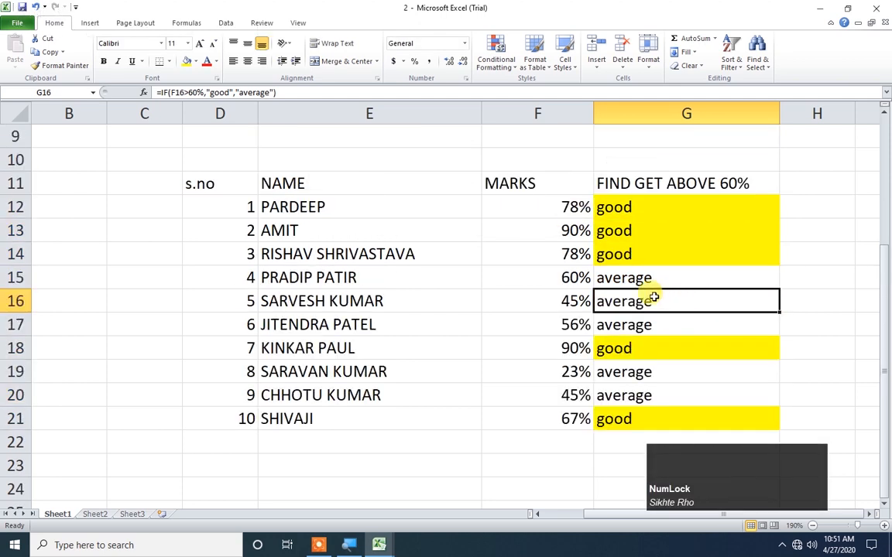